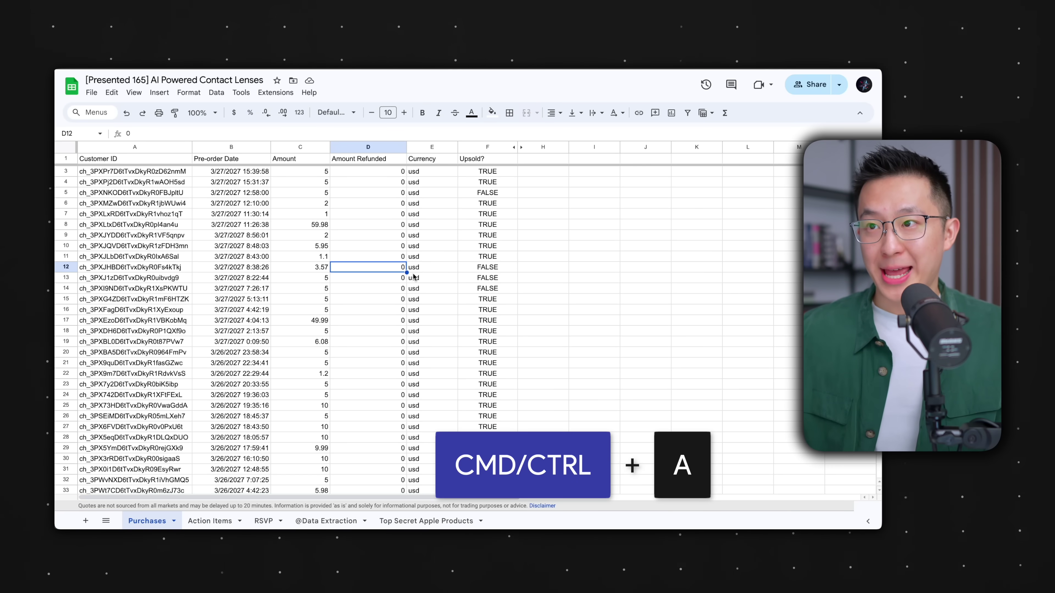
Convert the whole purchase data range A1:F103 into a table
key(ctrl+a)
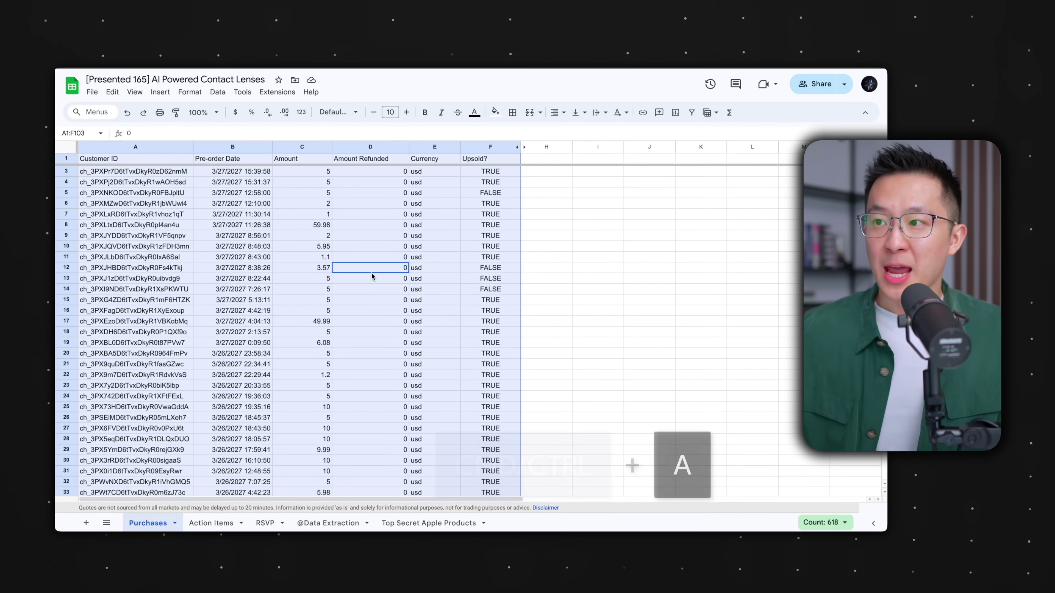
right_click(370, 267)
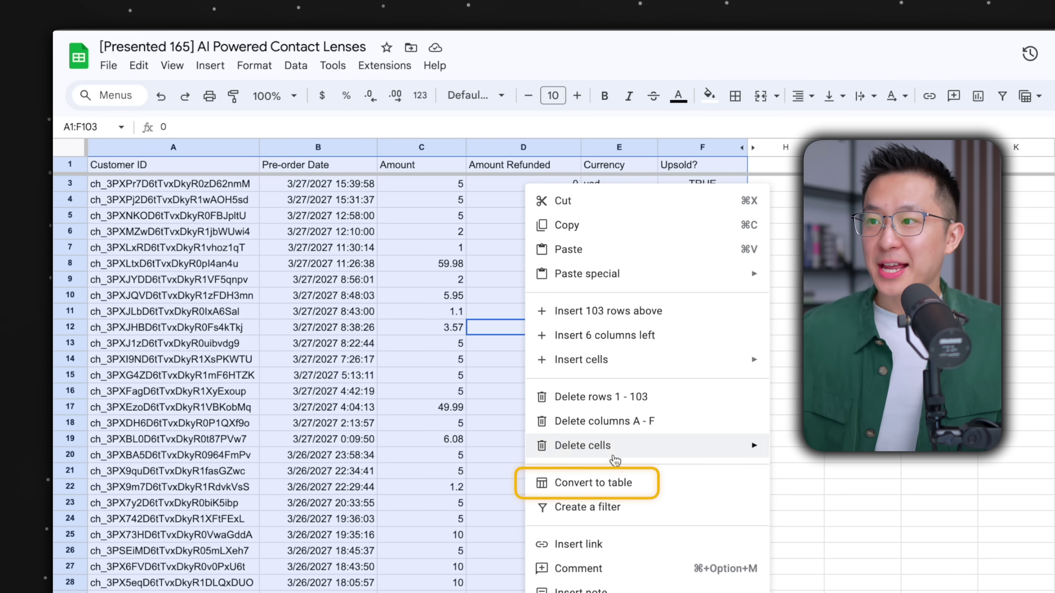
click(613, 482)
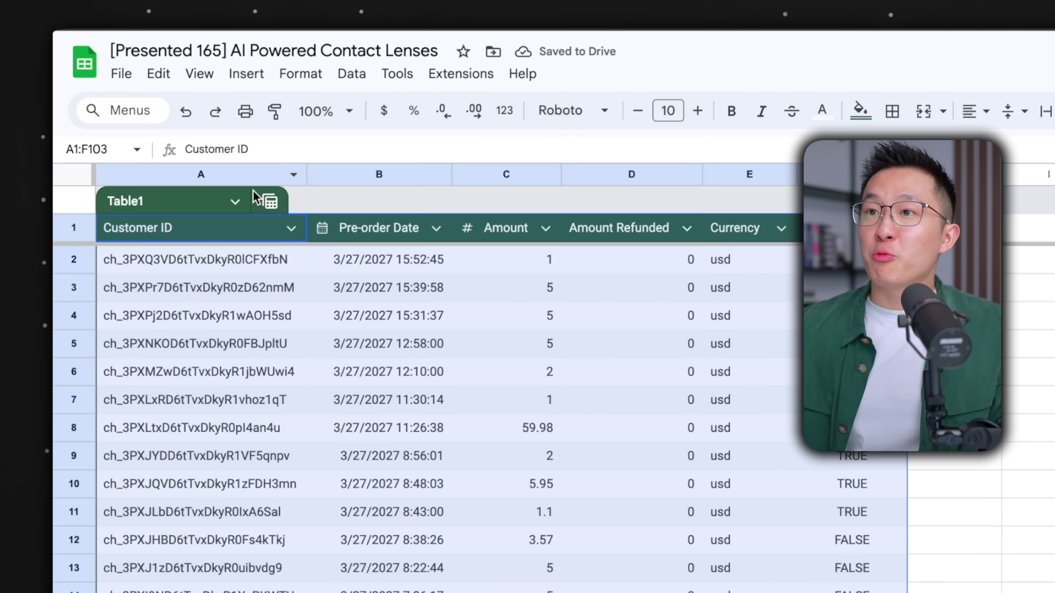
Keep the table name Table1 and change its colour scheme from green to blue
click(229, 169)
click(228, 193)
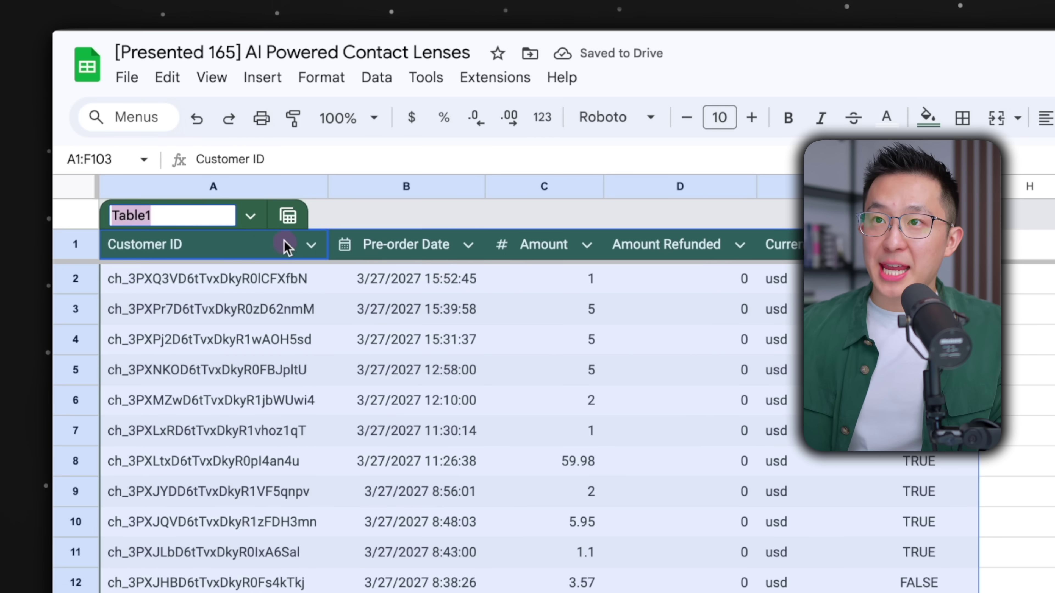
key(Return)
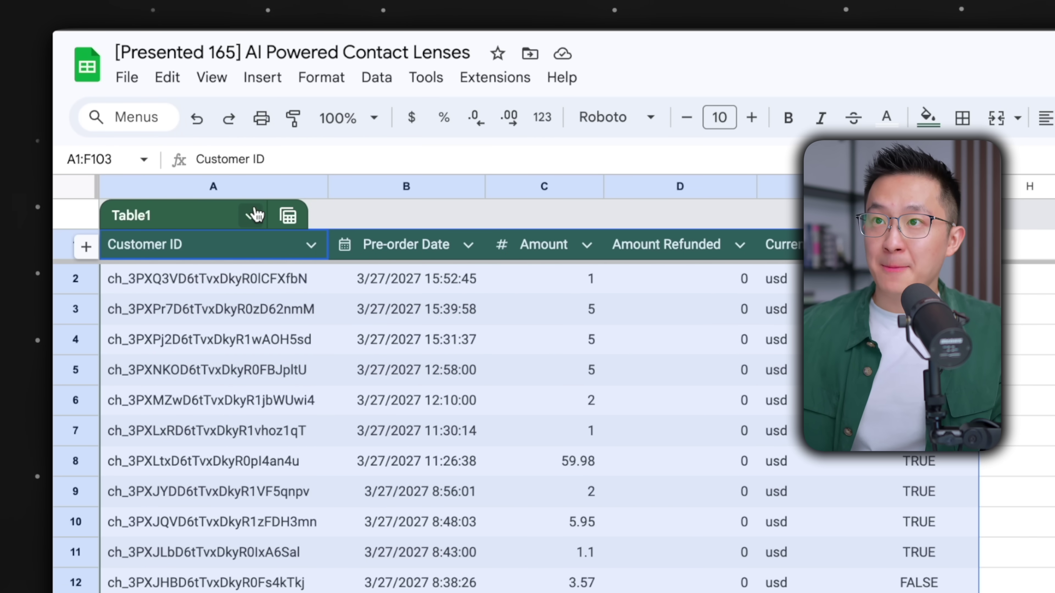
click(251, 216)
mouse_move(364, 361)
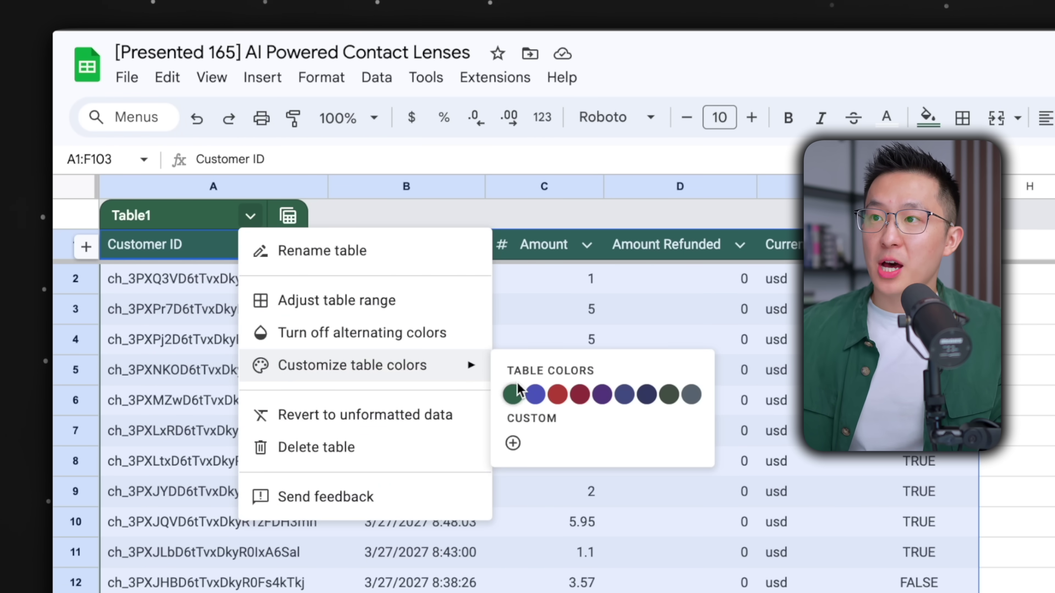
click(535, 394)
click(581, 553)
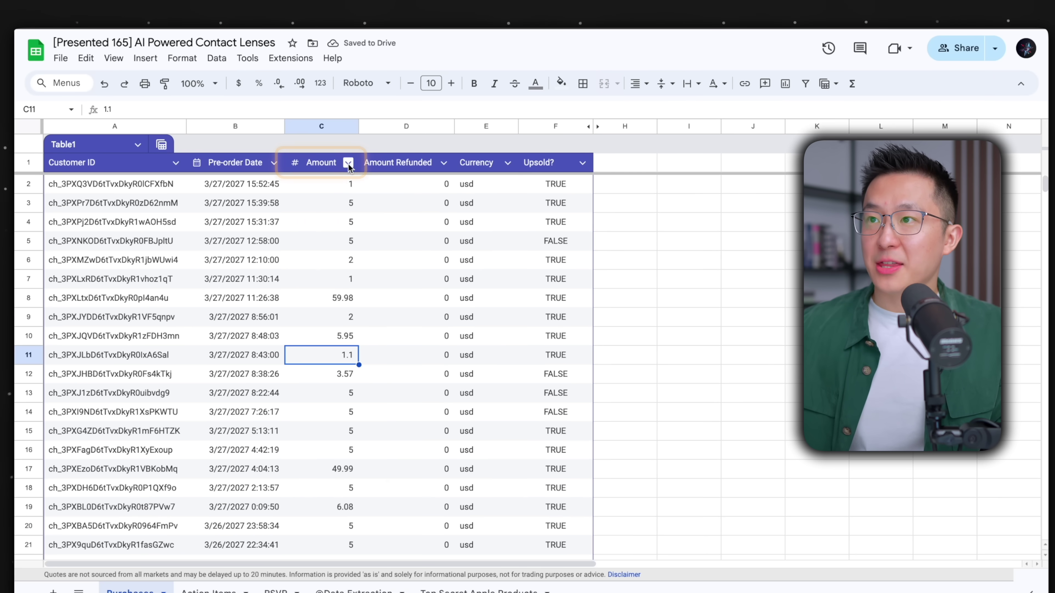
Set the Amount column type to Number > Currency
click(349, 162)
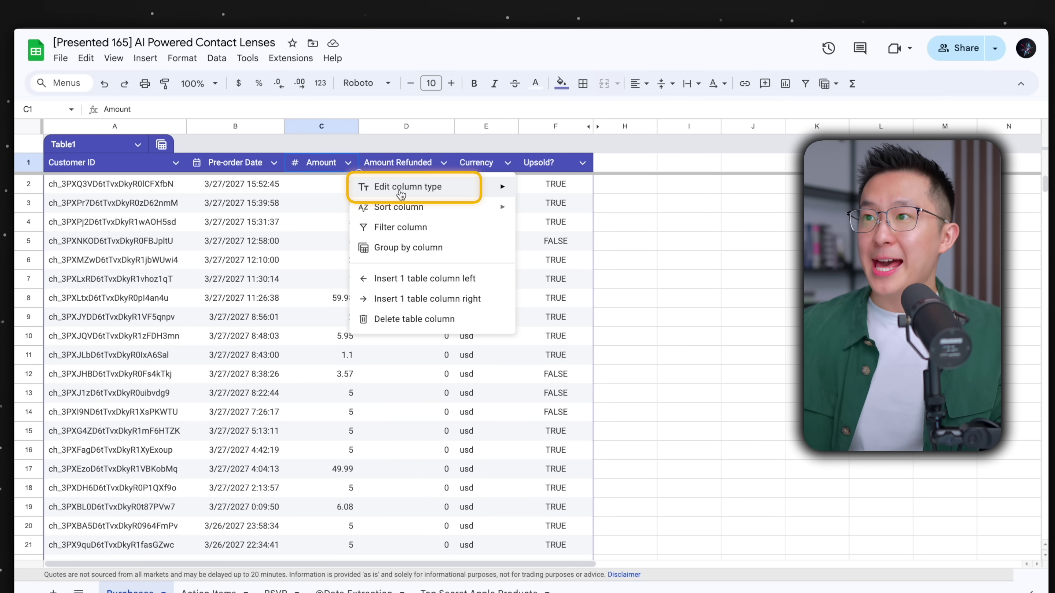
mouse_move(409, 187)
mouse_move(552, 196)
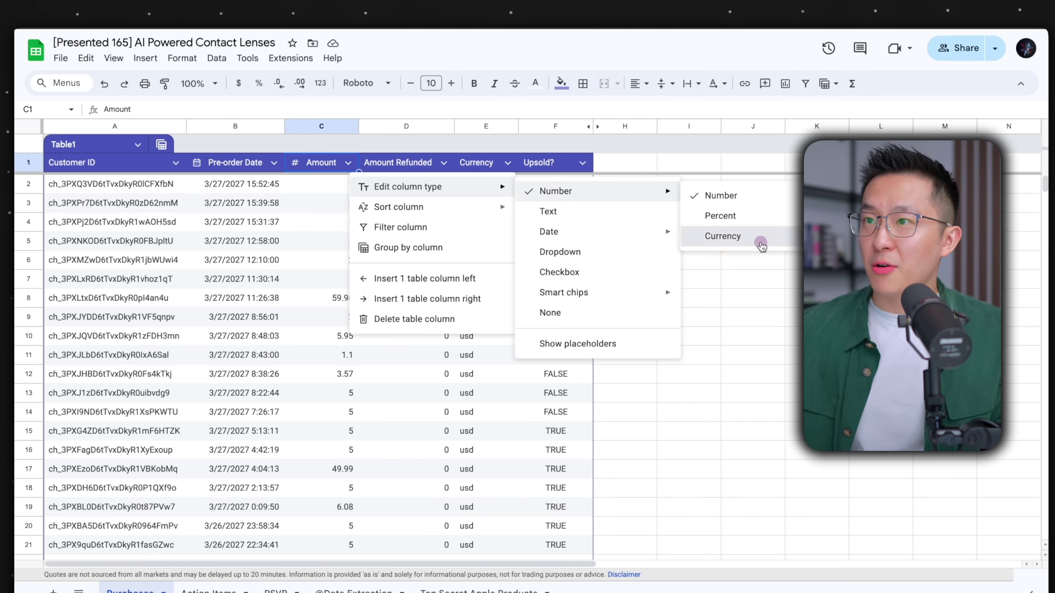
click(761, 244)
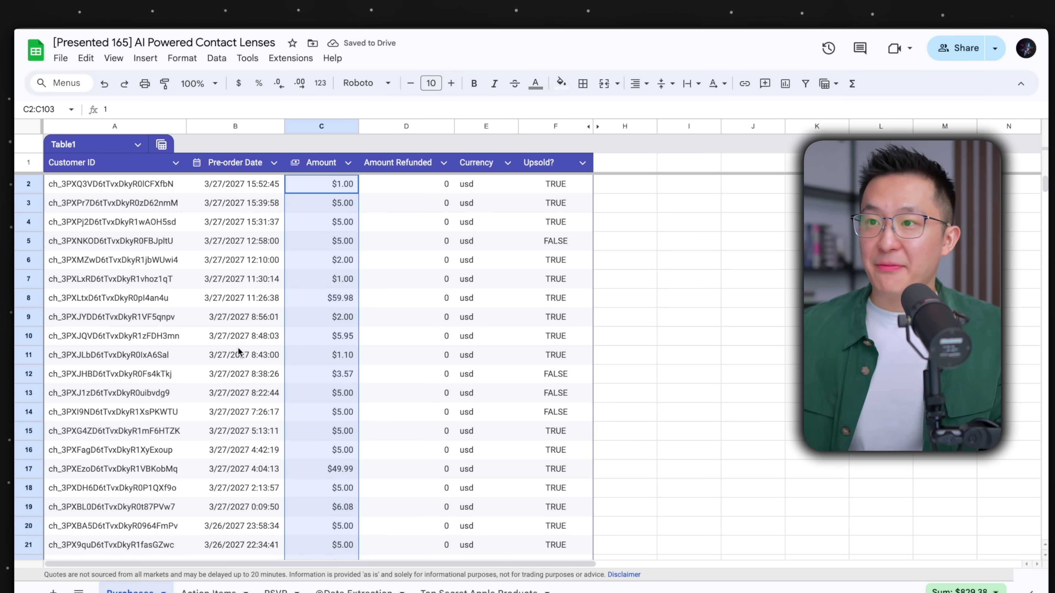
Set the Pre-order Date column type to Date so it shows dates without times
click(273, 163)
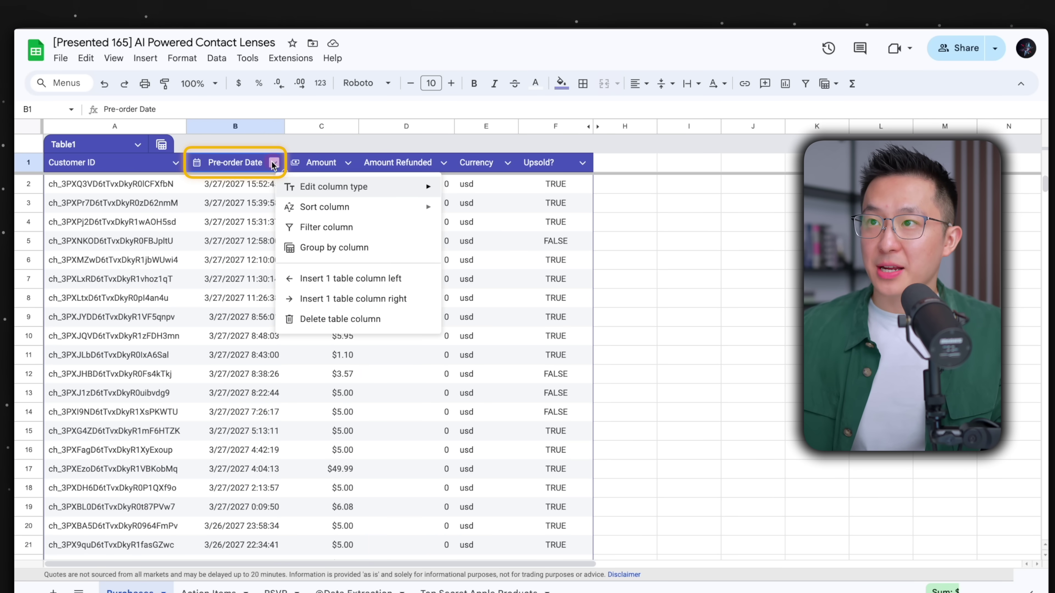
click(320, 186)
click(478, 231)
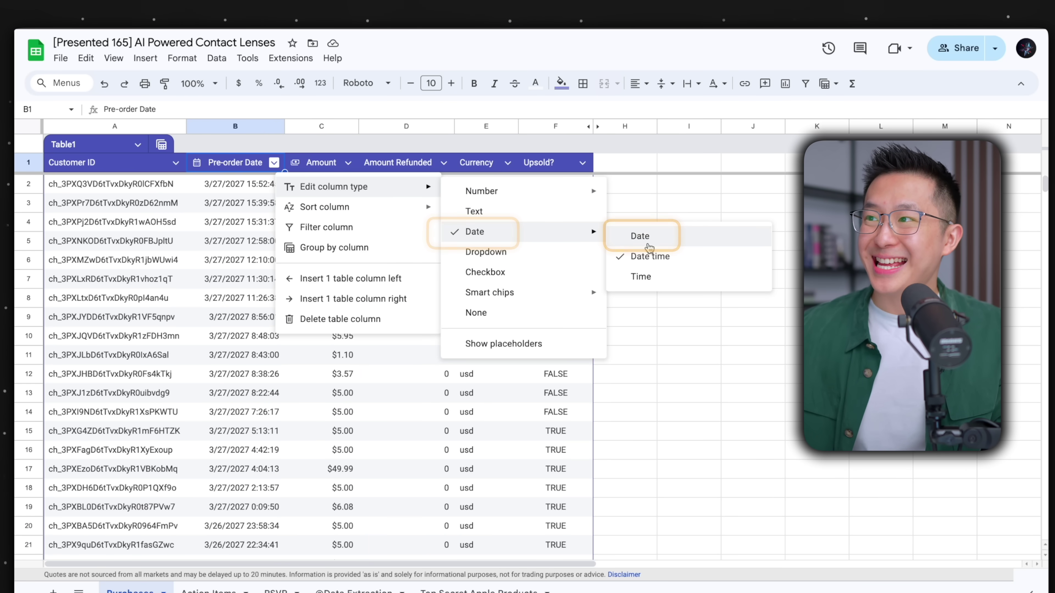
click(655, 236)
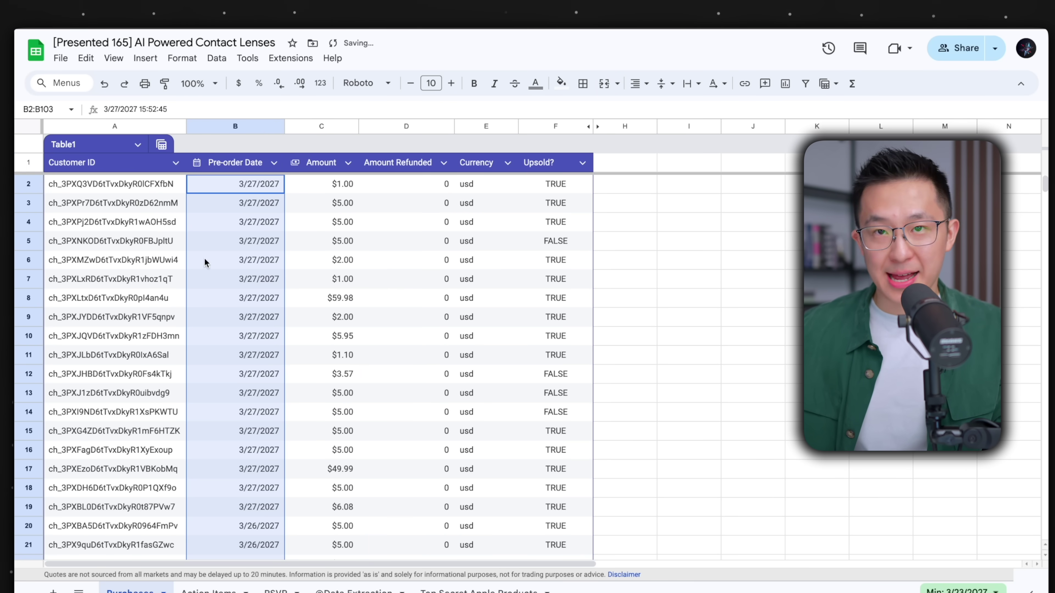
click(408, 262)
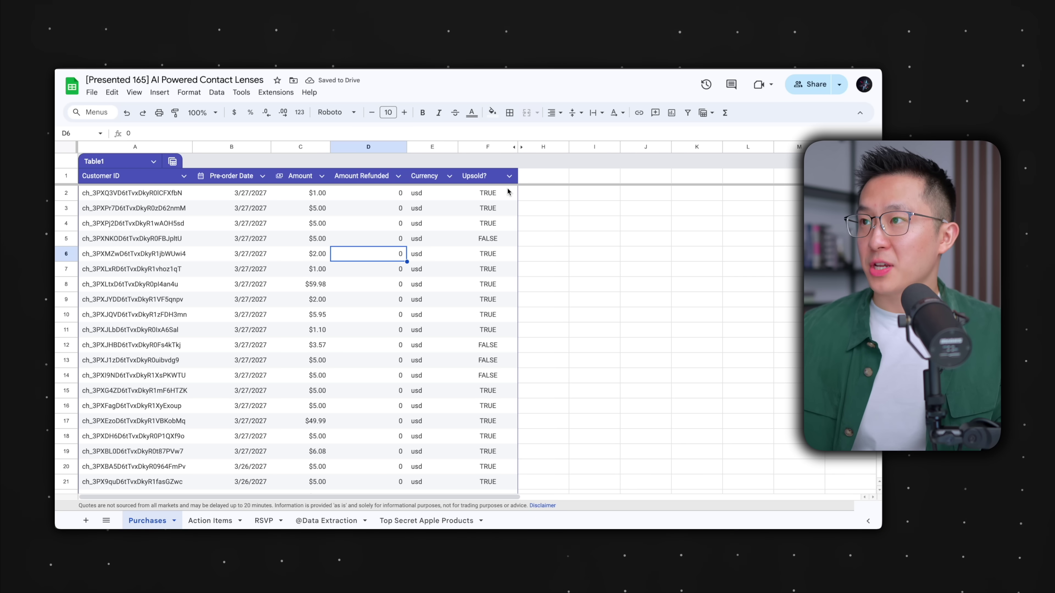
Convert Upsold? to a dropdown column, colouring TRUE chips light green and FALSE chips dark red
click(509, 176)
mouse_move(539, 196)
click(690, 245)
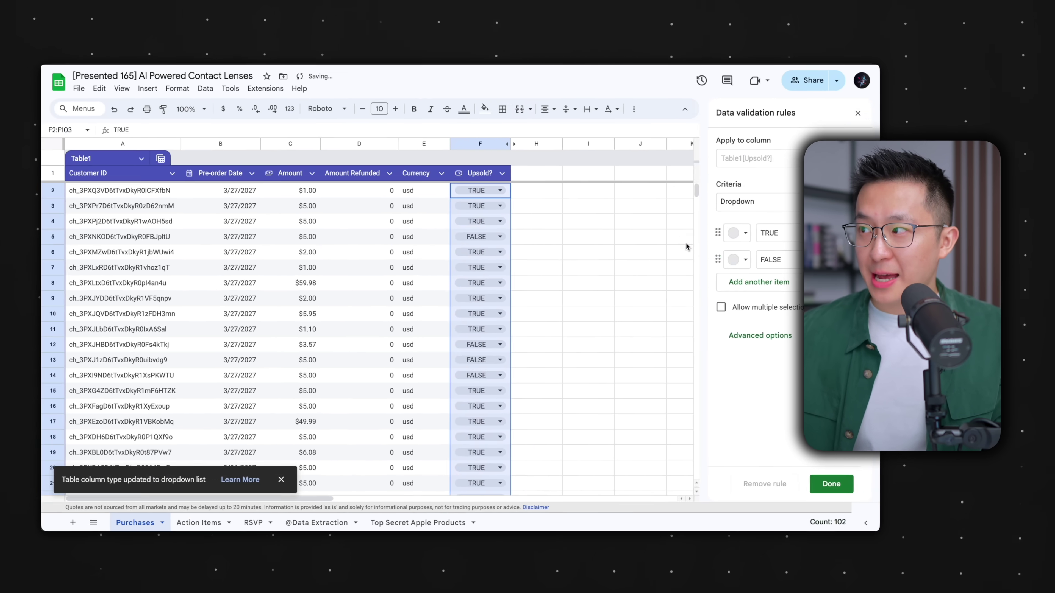
click(746, 232)
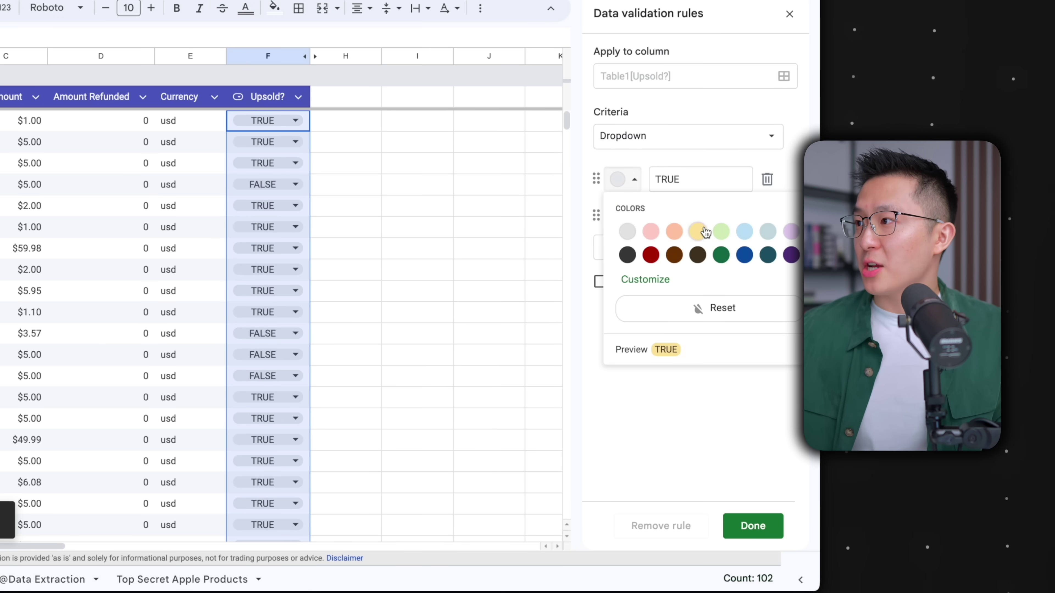
click(719, 231)
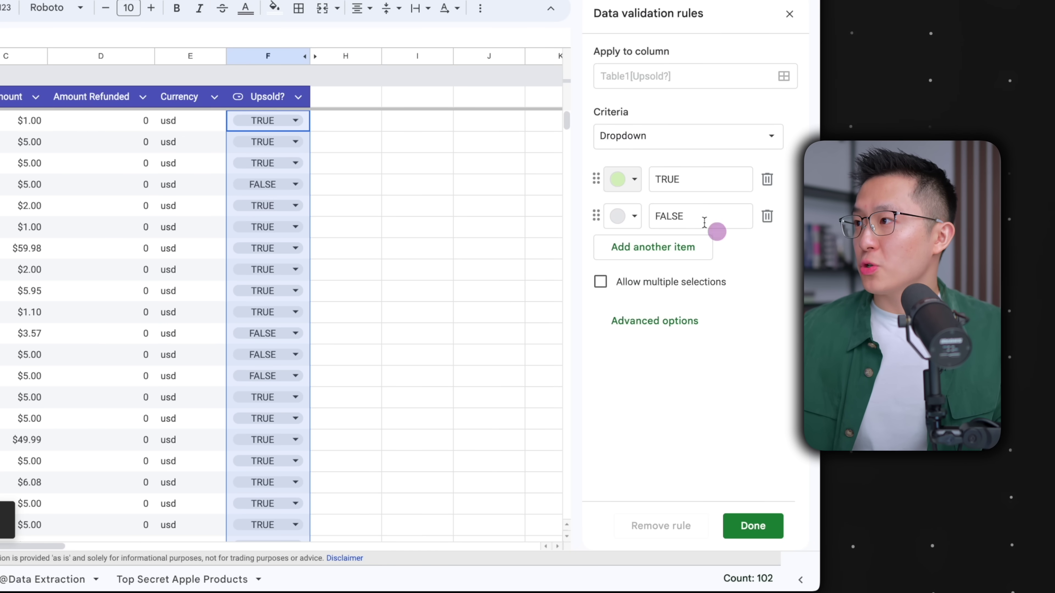
click(633, 218)
click(650, 292)
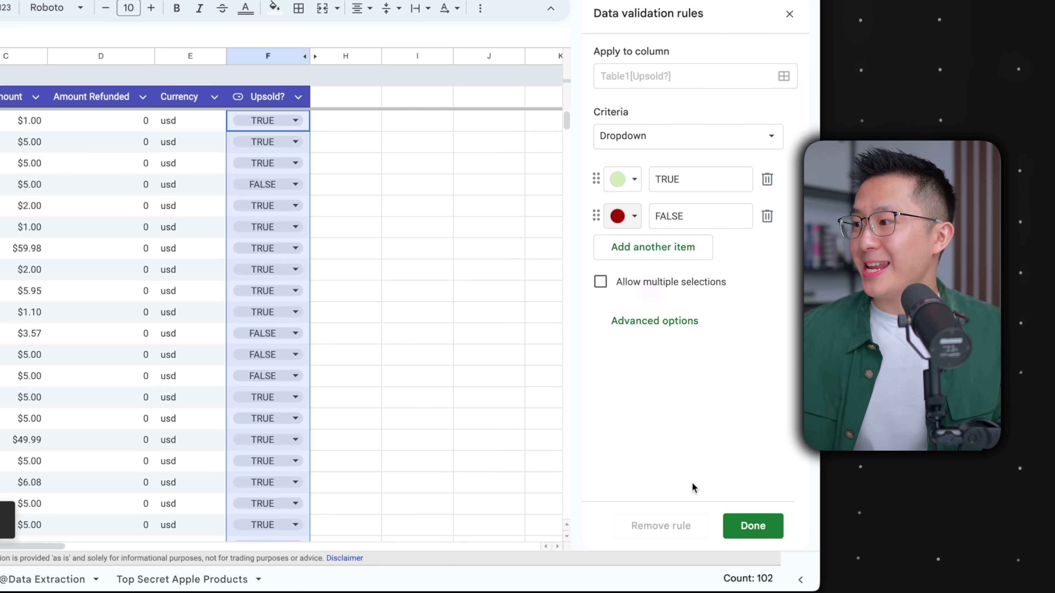
click(753, 526)
click(328, 271)
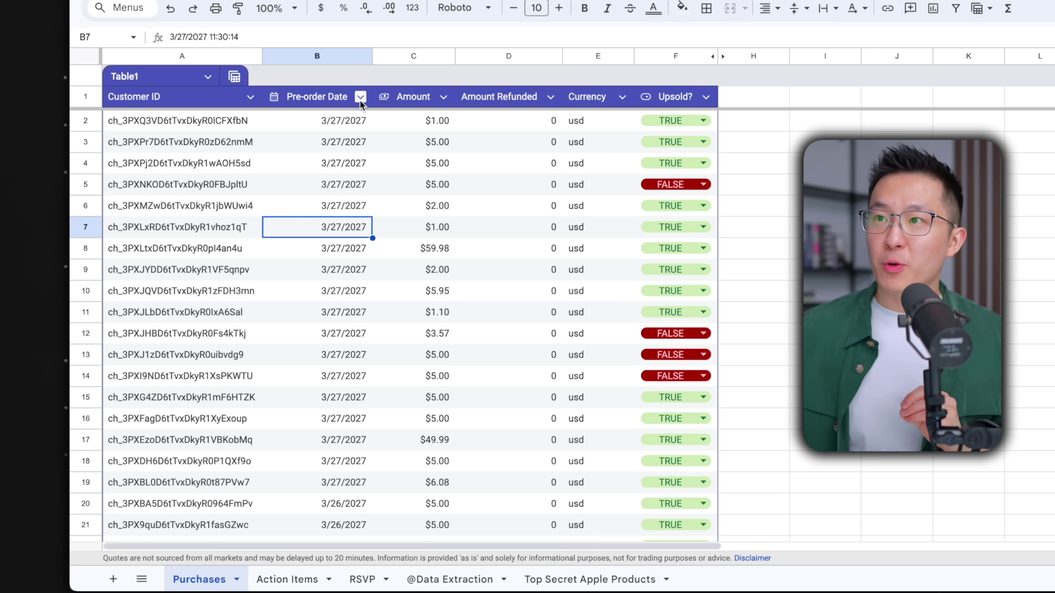
Turn on Show placeholders for the Pre-order Date column
click(361, 98)
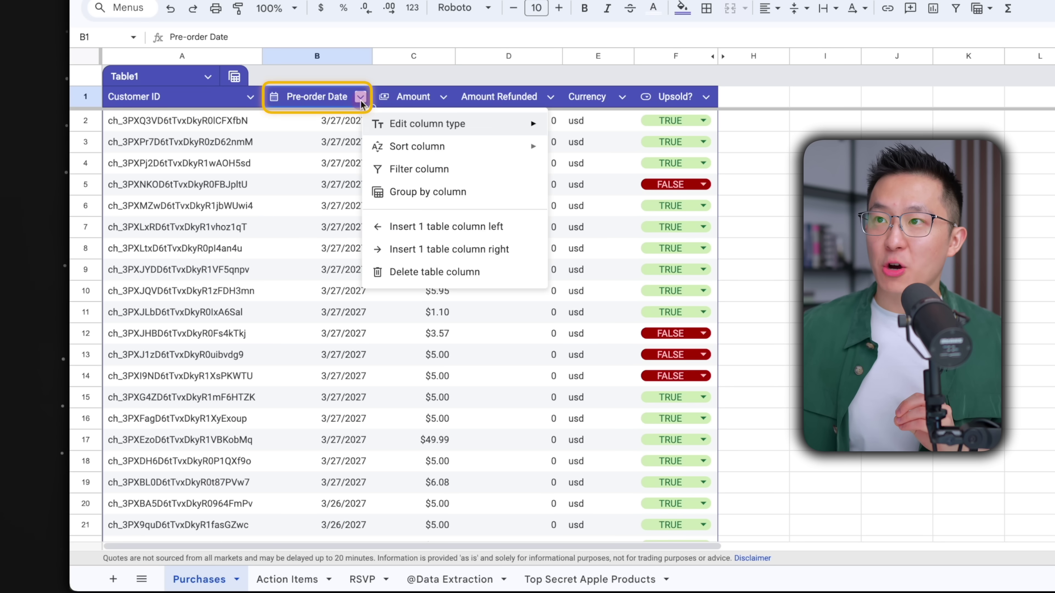
mouse_move(415, 129)
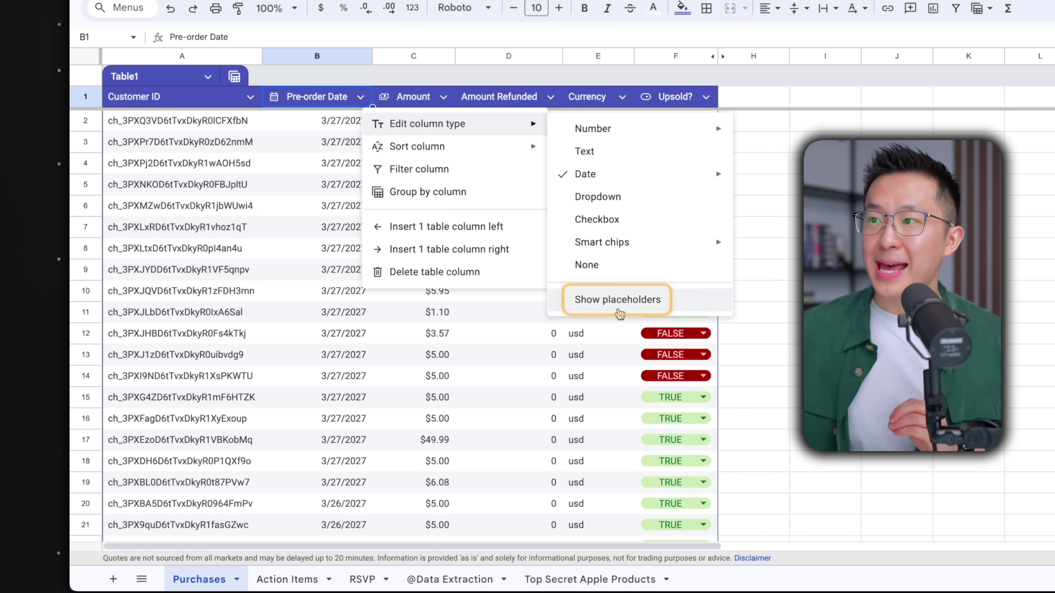
click(621, 305)
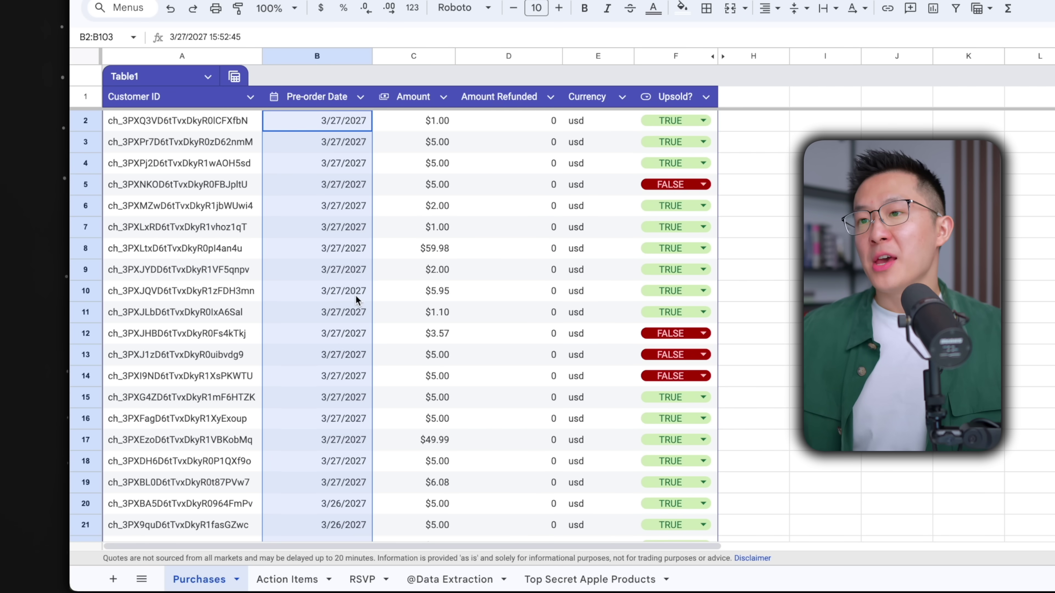
Insert an empty row 104 below row 103 and open its date cell's calendar
scroll(355, 294, down, 20)
scroll(357, 296, up, 10)
scroll(332, 304, down, 3)
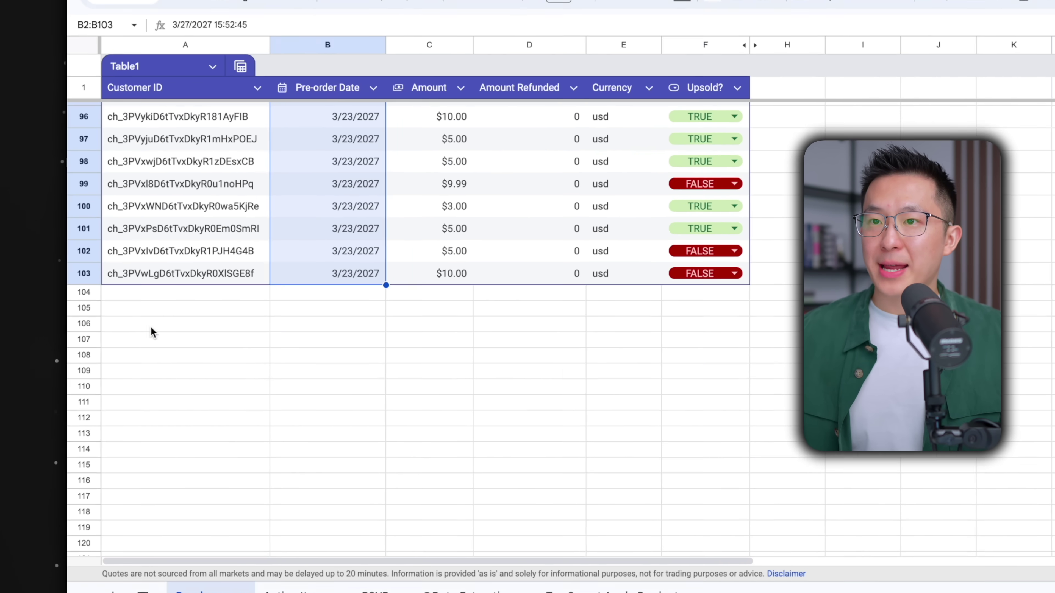
mouse_move(92, 275)
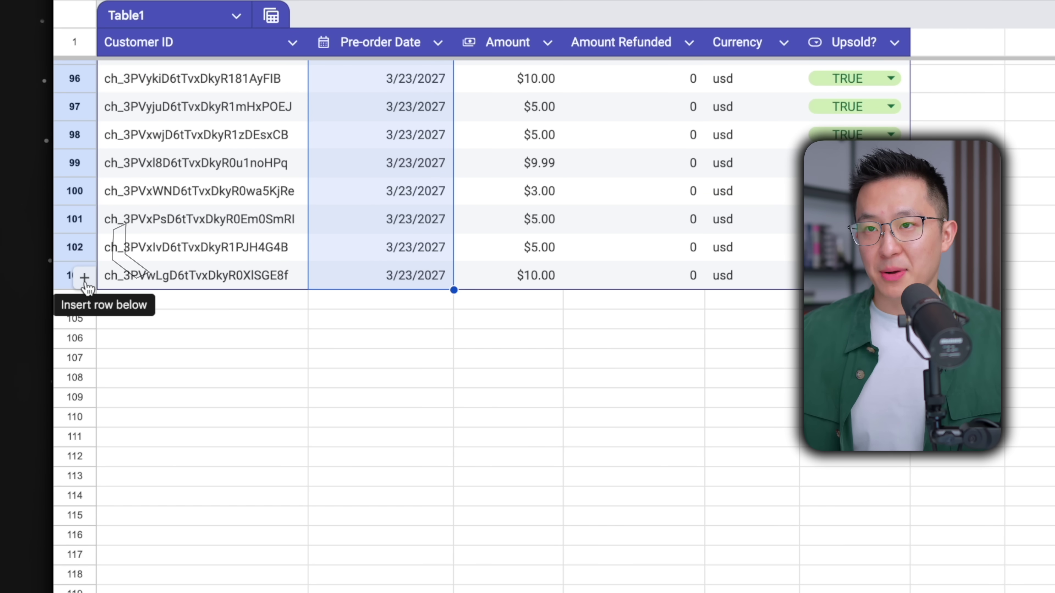
click(84, 279)
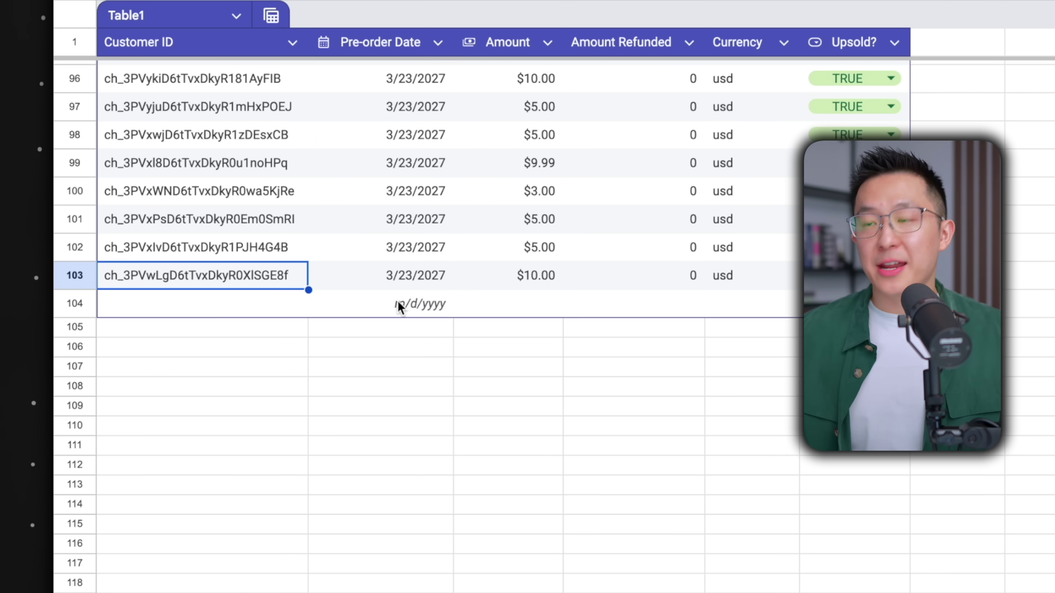
double_click(418, 304)
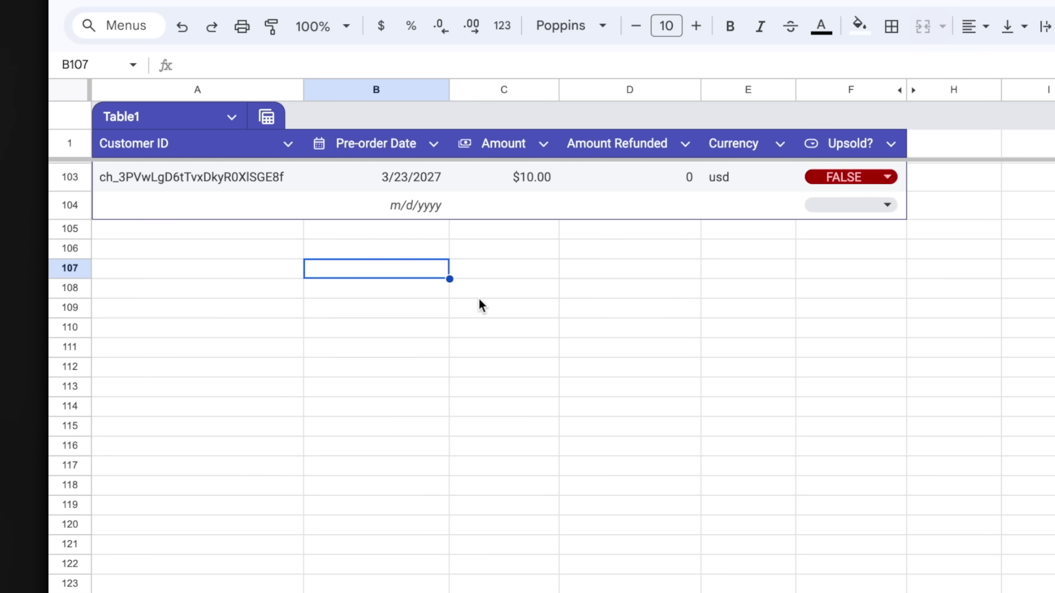
text(@table)
key(Return)
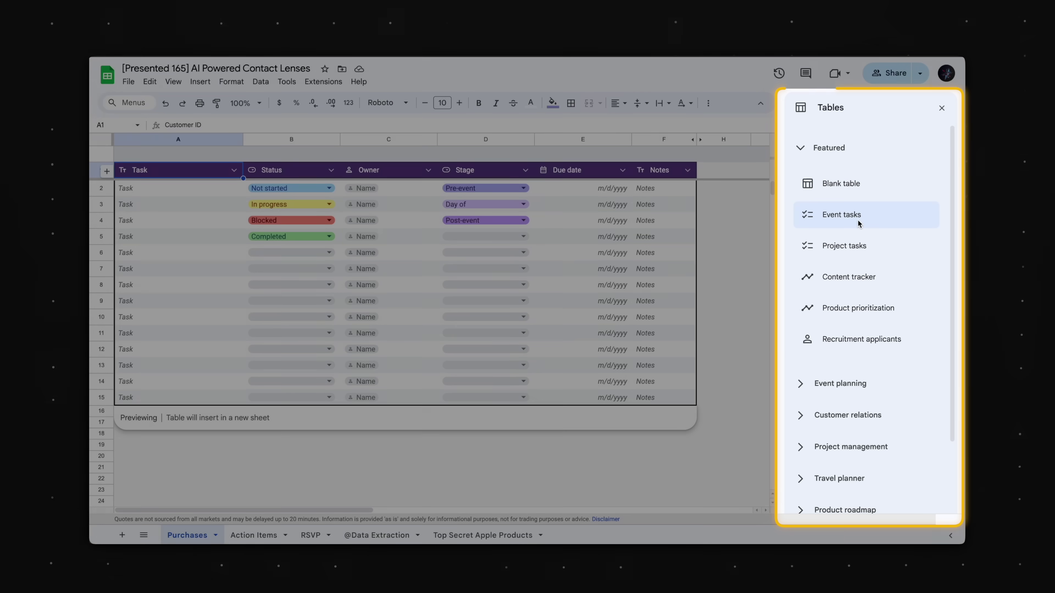
click(744, 258)
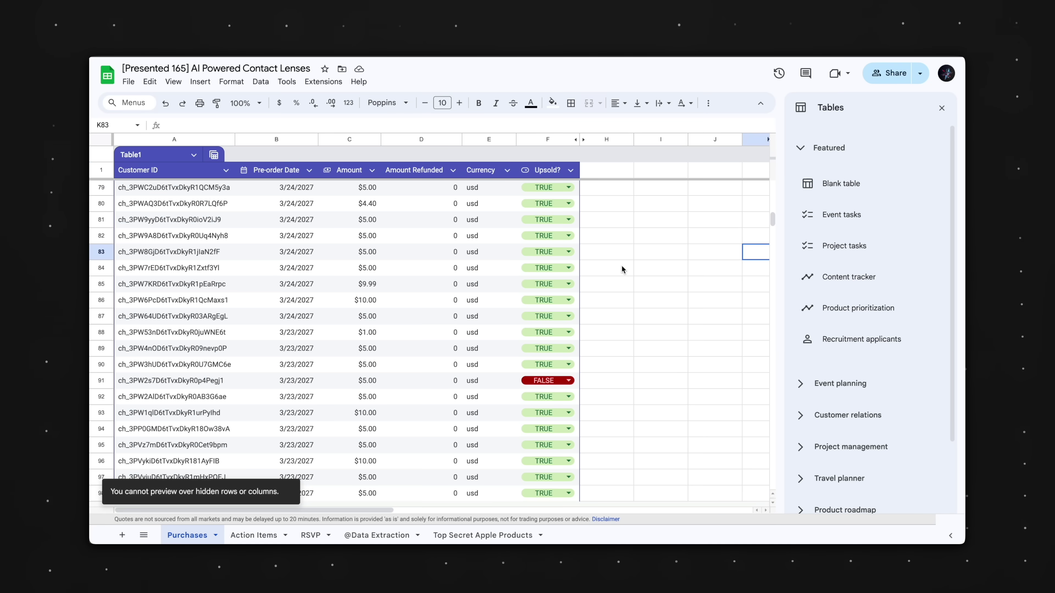
key(Escape)
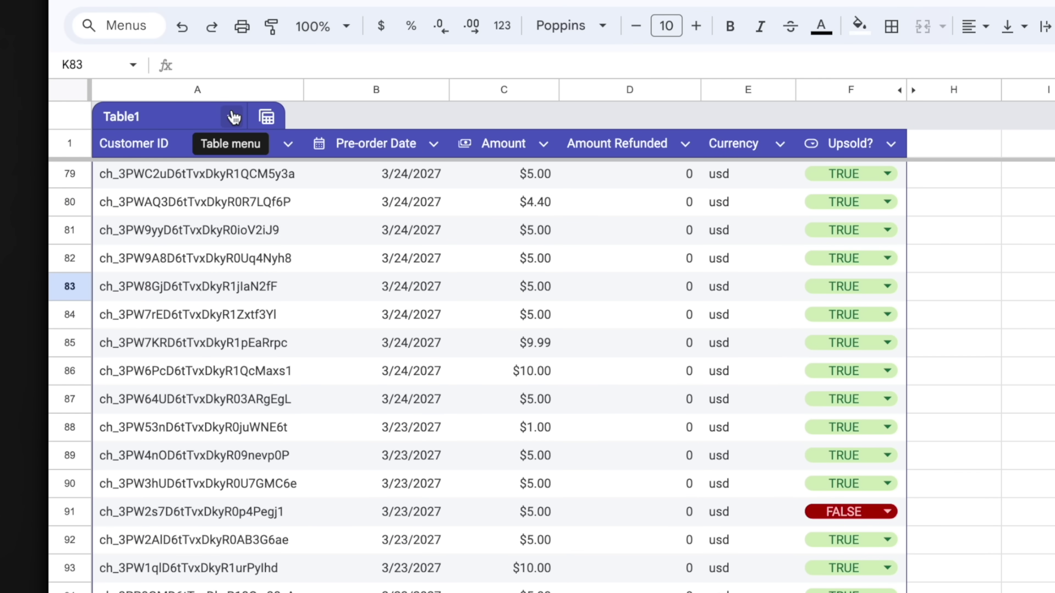
click(233, 120)
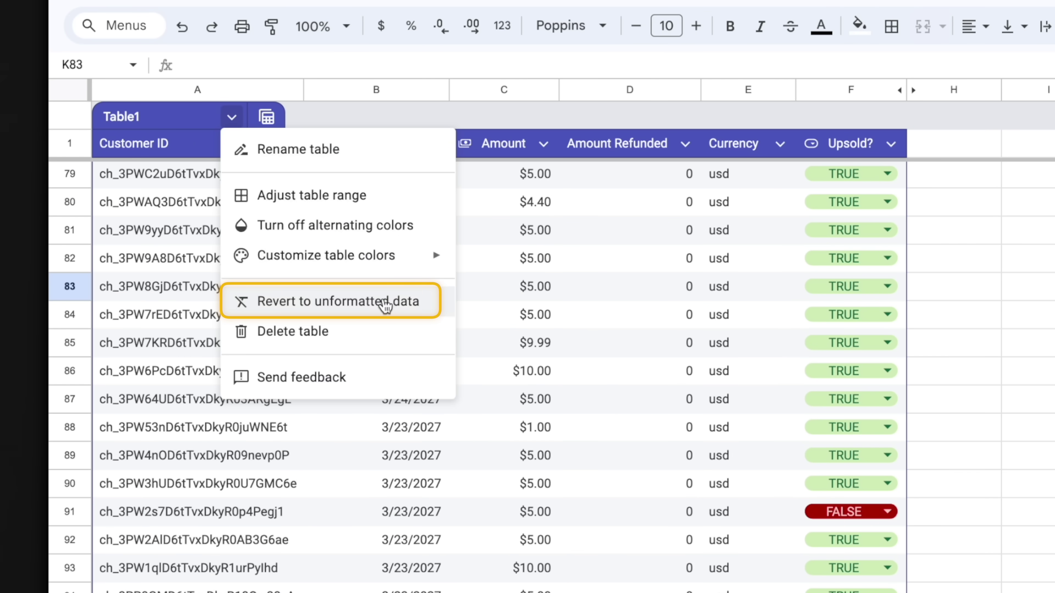
click(380, 300)
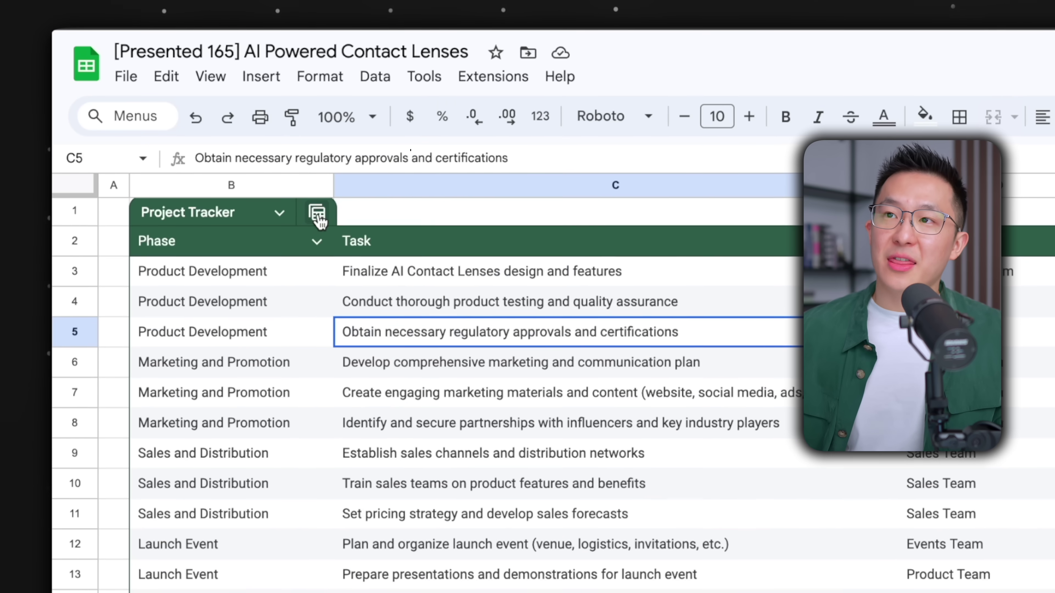
click(187, 160)
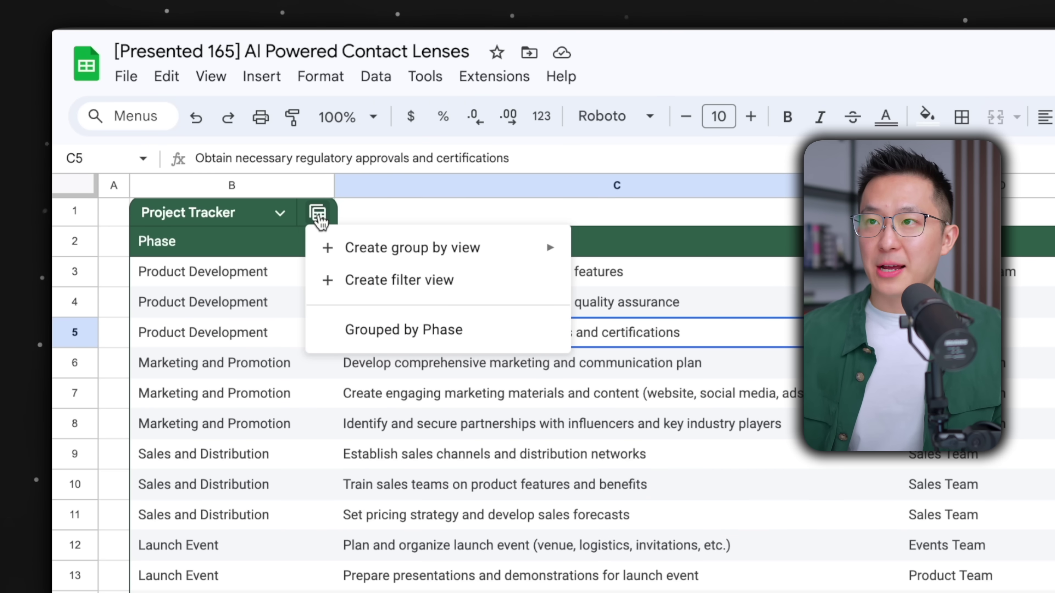
mouse_move(388, 241)
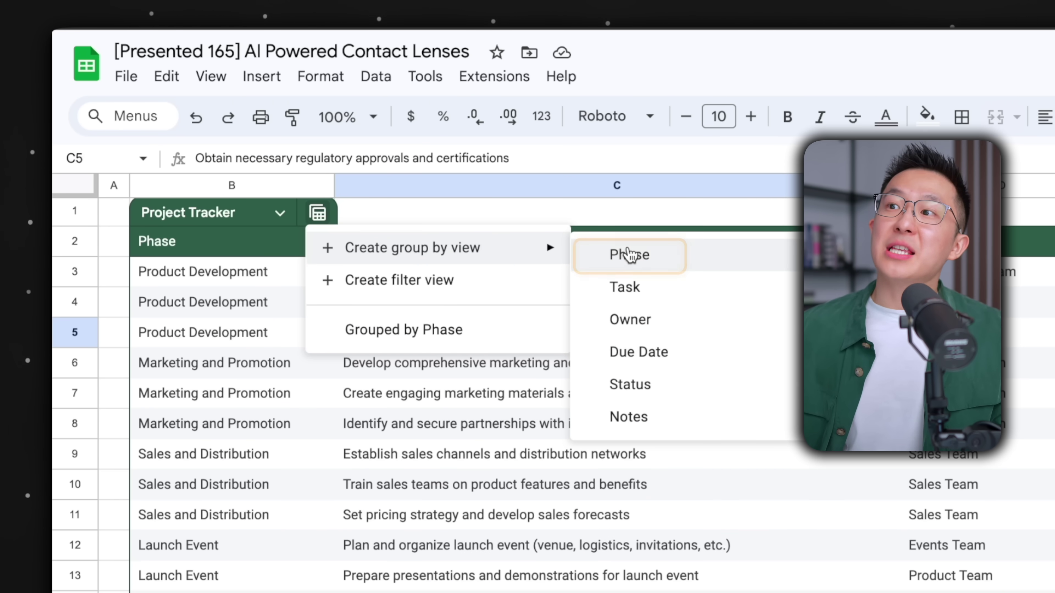
click(646, 258)
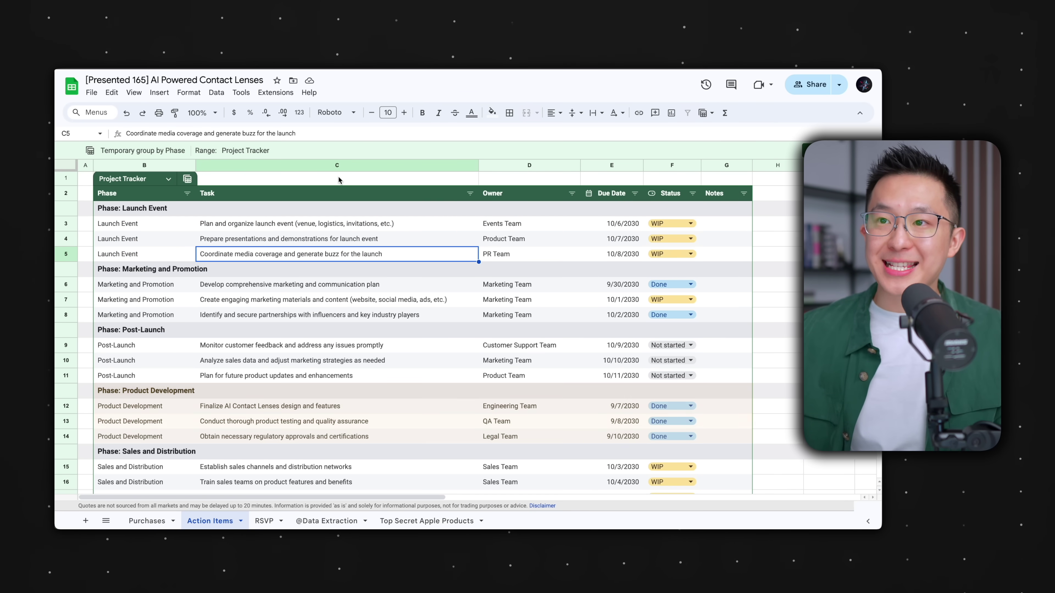
click(761, 275)
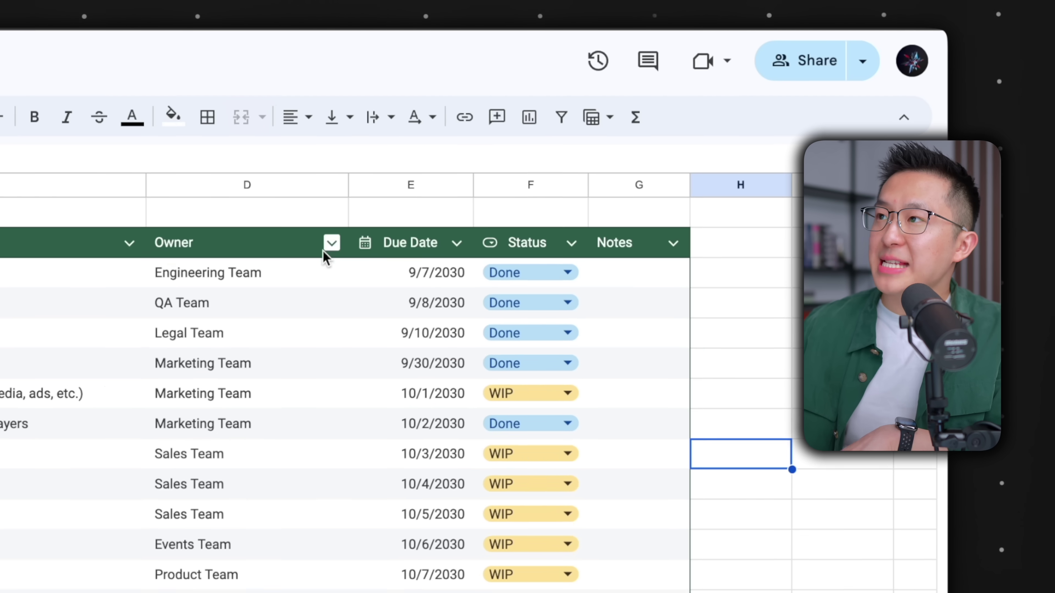
Group the Project Tracker by the Owner column and save it as the view Owner View
click(572, 175)
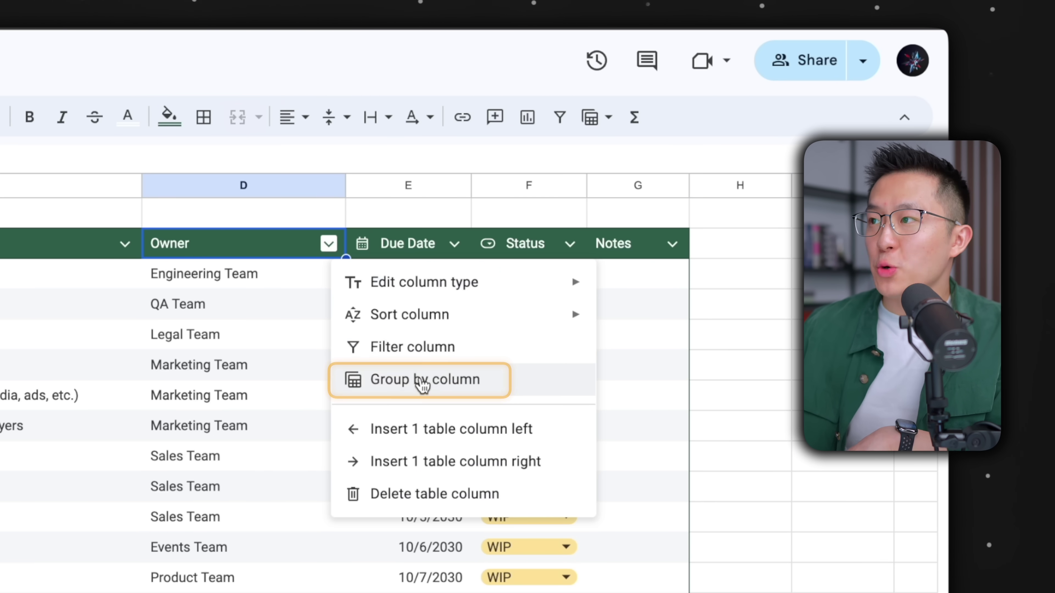
click(423, 381)
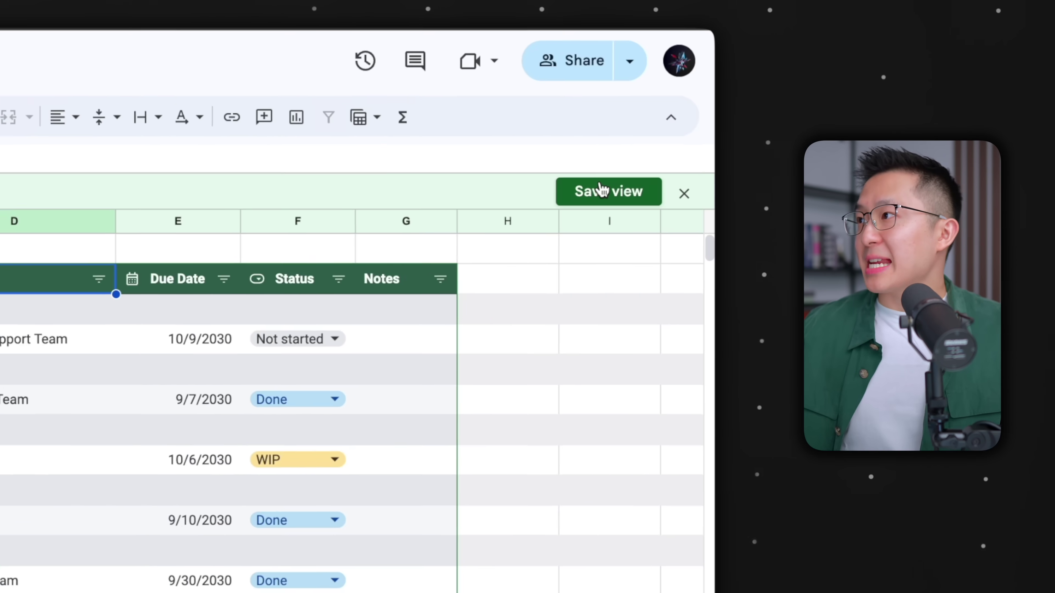
click(601, 190)
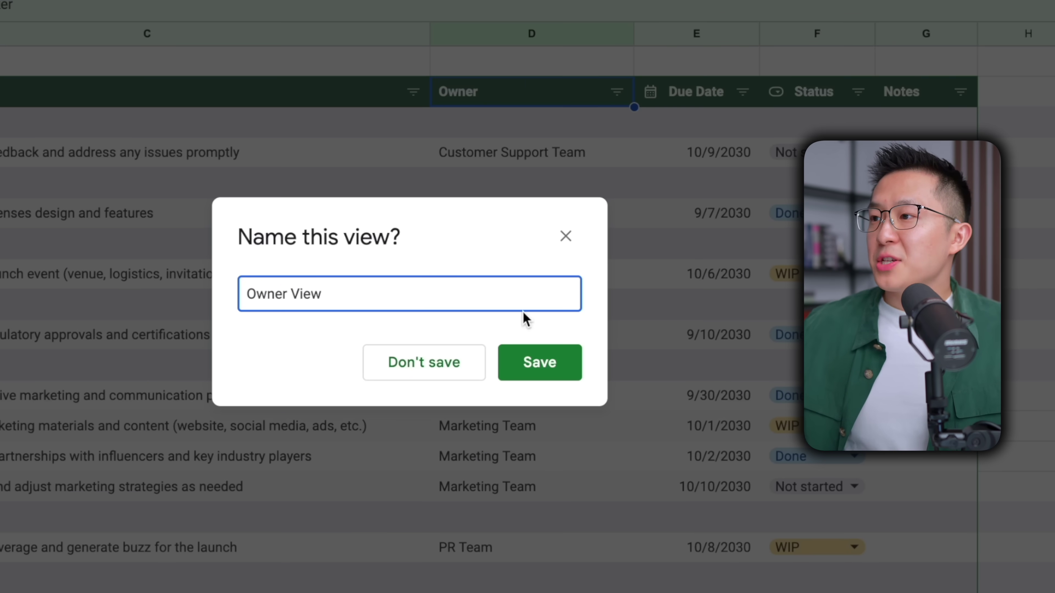
click(525, 363)
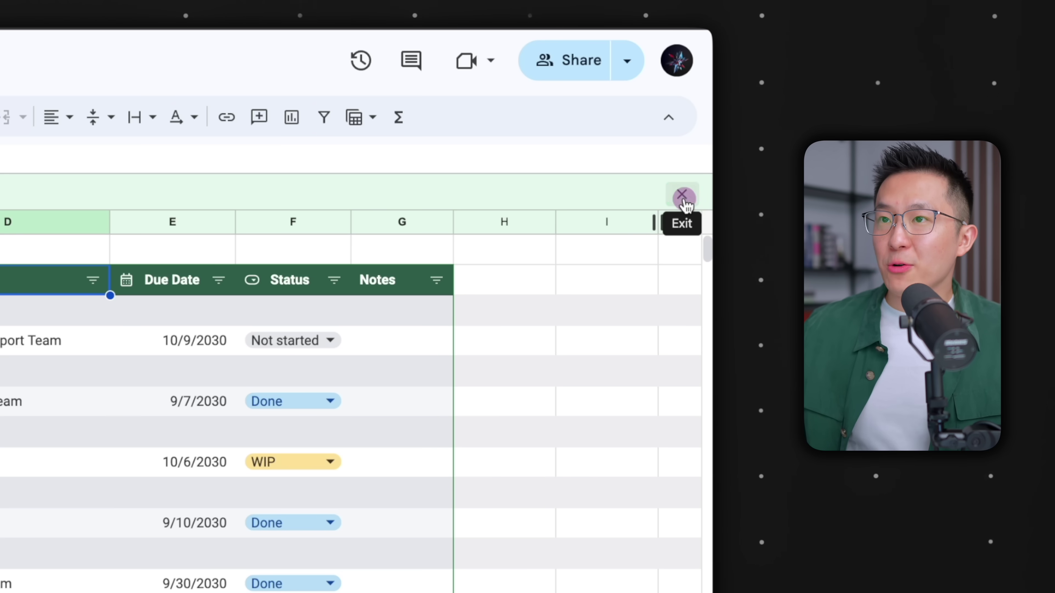
Reopen Owner View from the saved views list and select its page link
click(683, 196)
click(188, 162)
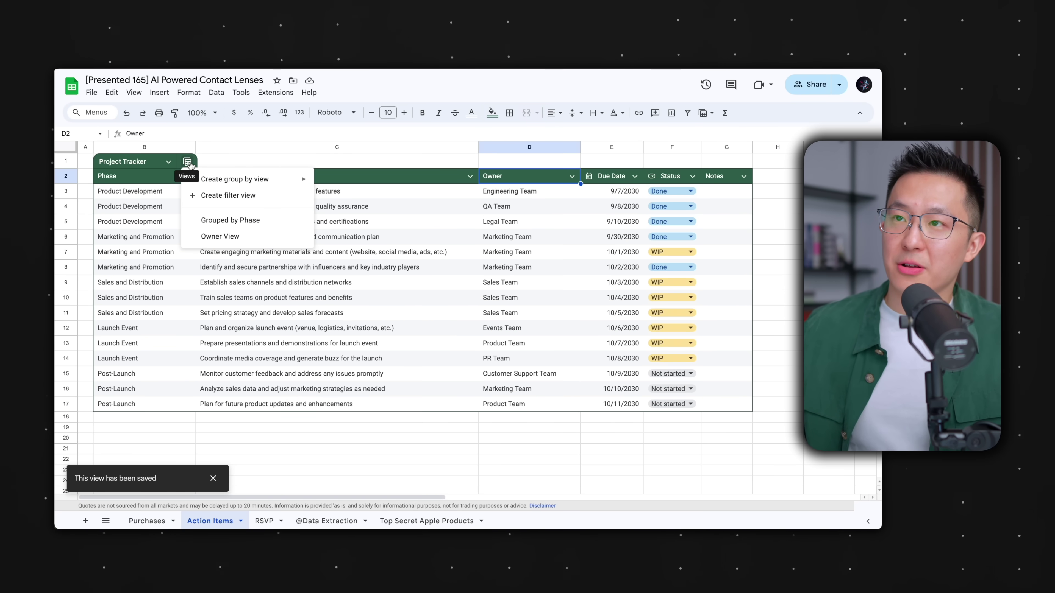
click(220, 236)
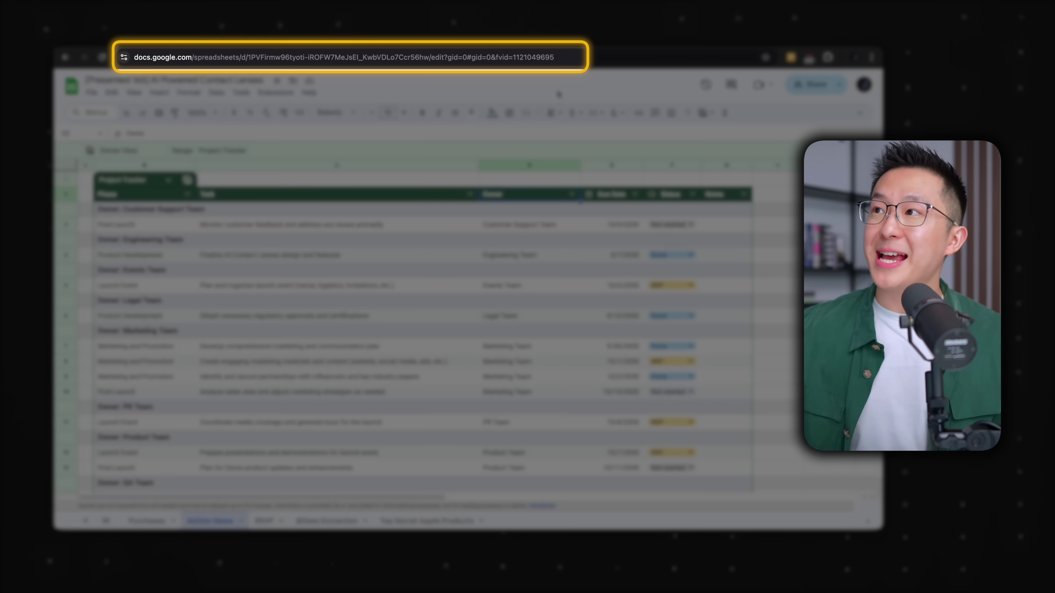
click(580, 53)
key(super+a)
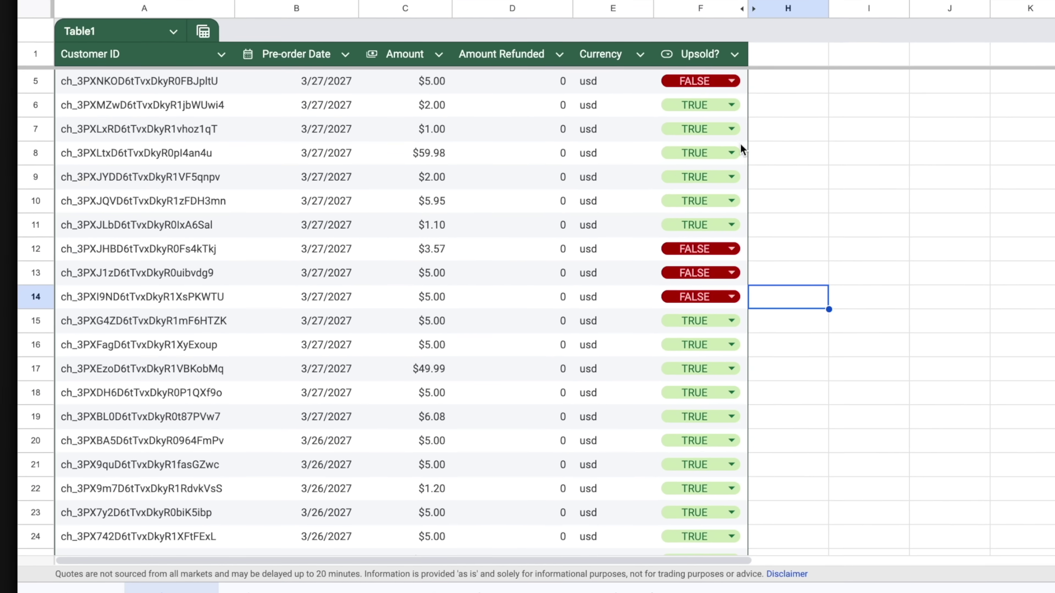
Filter Table1 by cell value to show only rows where Upsold? is FALSE
right_click(741, 249)
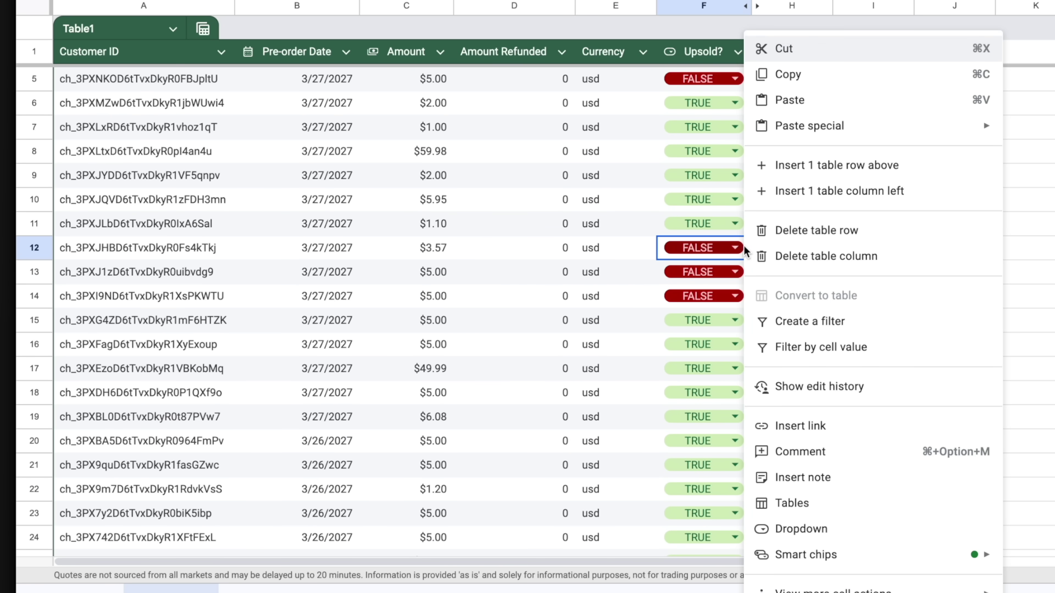
click(809, 346)
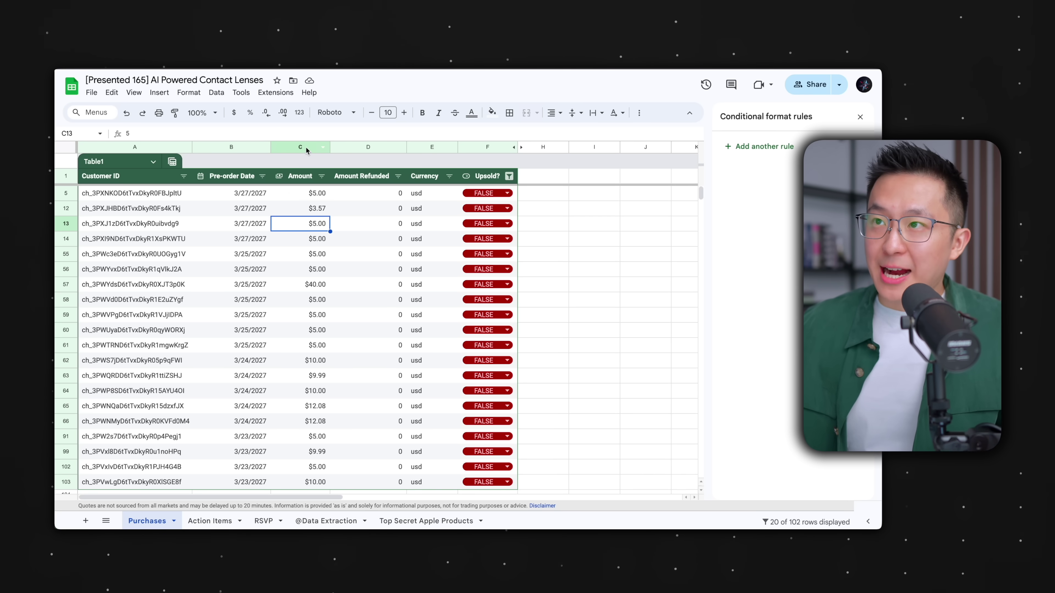
Add a conditional format rule highlighting column C values greater than 6 in yellow
click(306, 150)
right_click(306, 150)
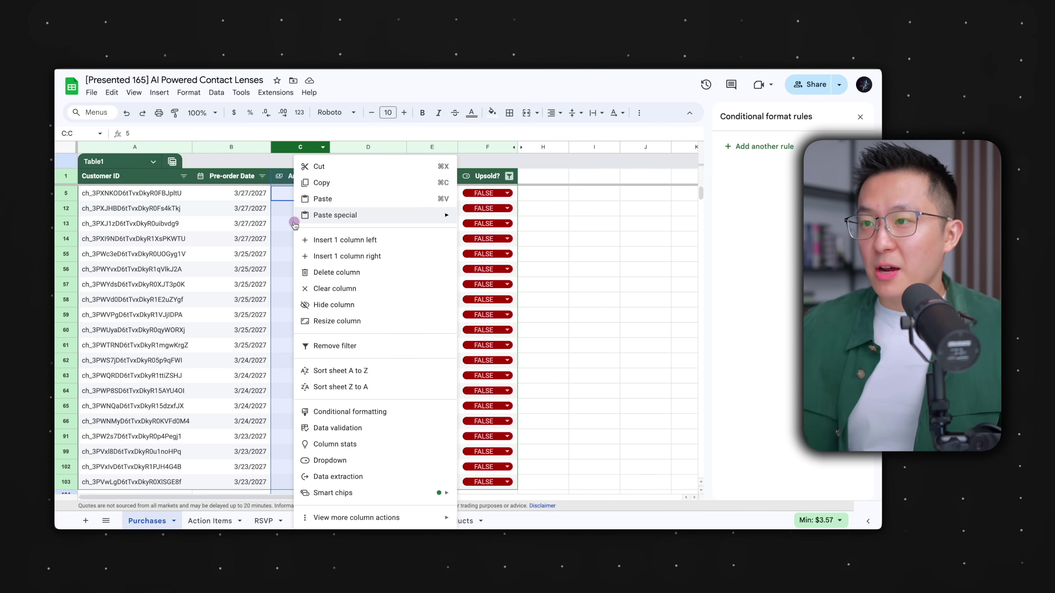
click(370, 410)
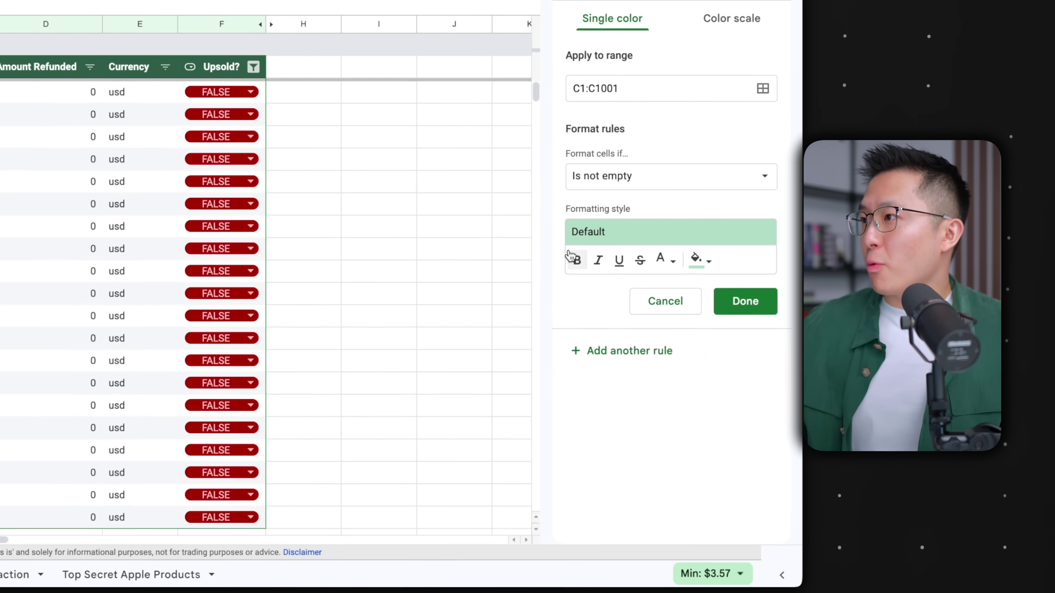
click(746, 251)
click(744, 262)
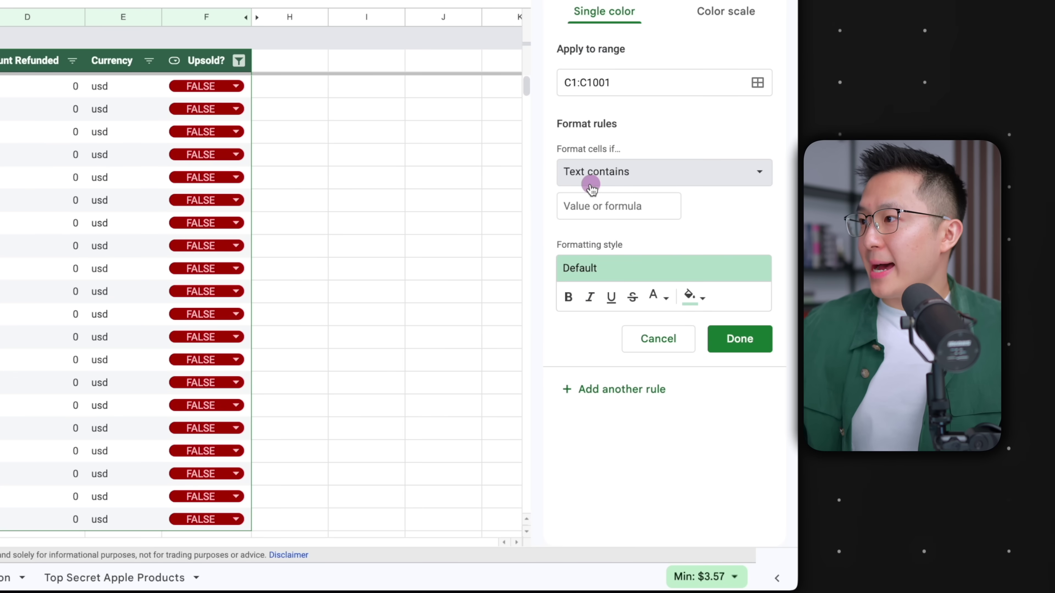
click(591, 188)
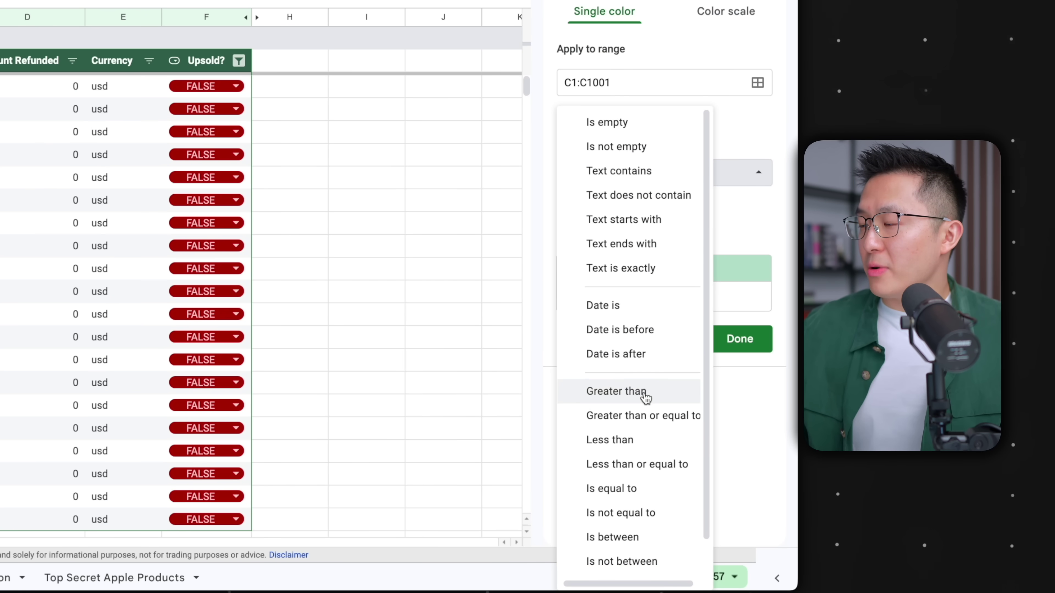
click(648, 401)
click(616, 211)
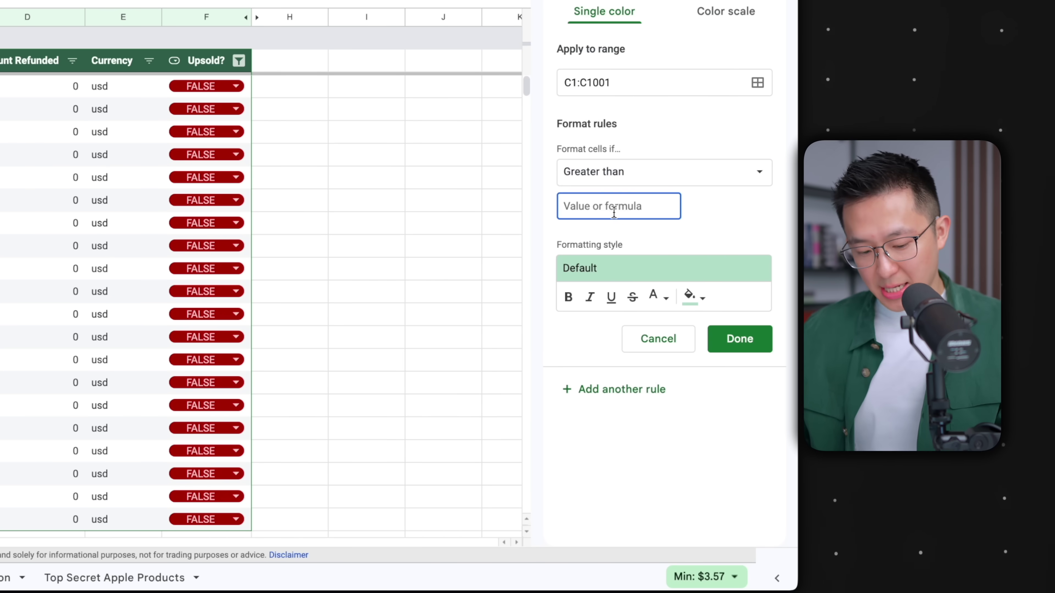
click(633, 281)
click(646, 303)
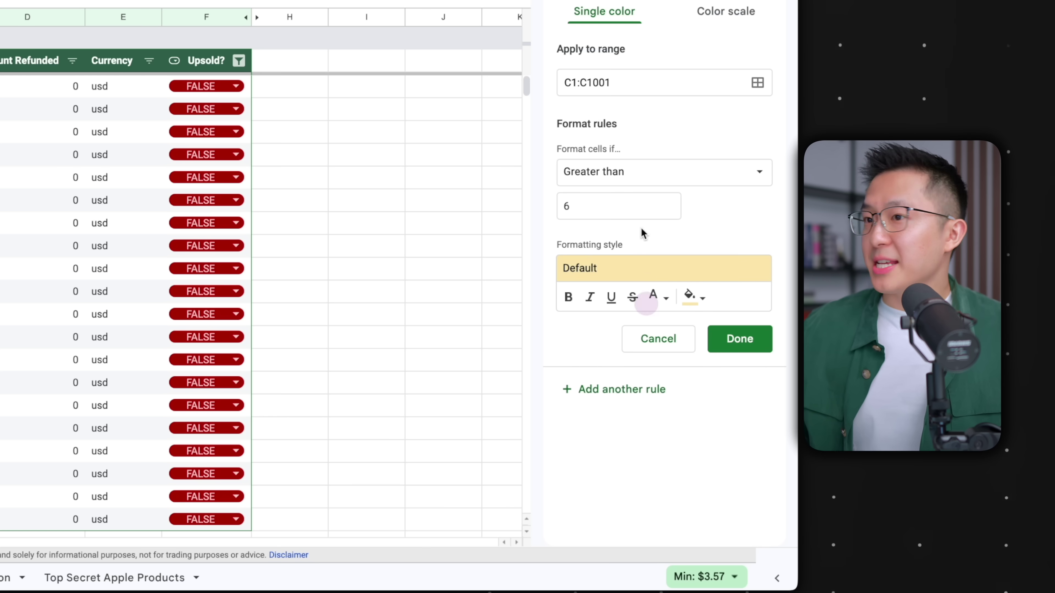
click(766, 341)
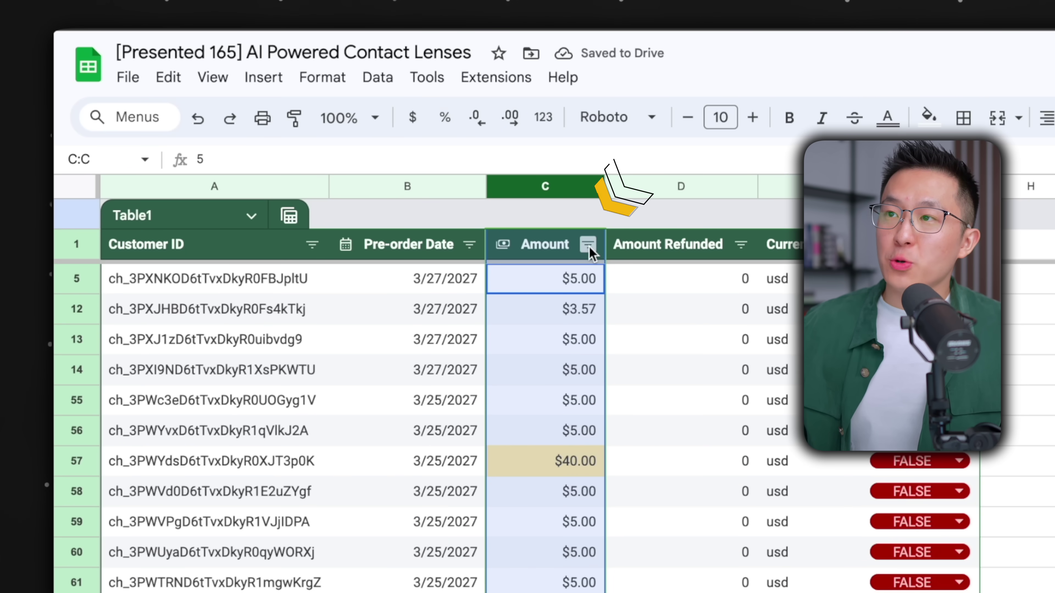
Filter the Amount column by the #FCEBB2 yellow fill colour
click(589, 248)
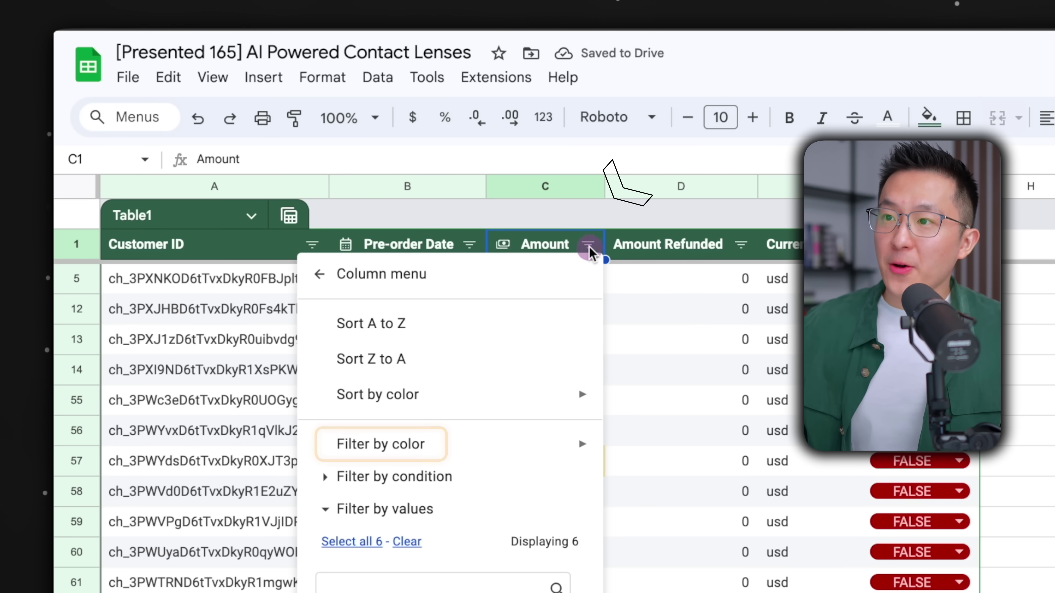
mouse_move(468, 448)
mouse_move(673, 484)
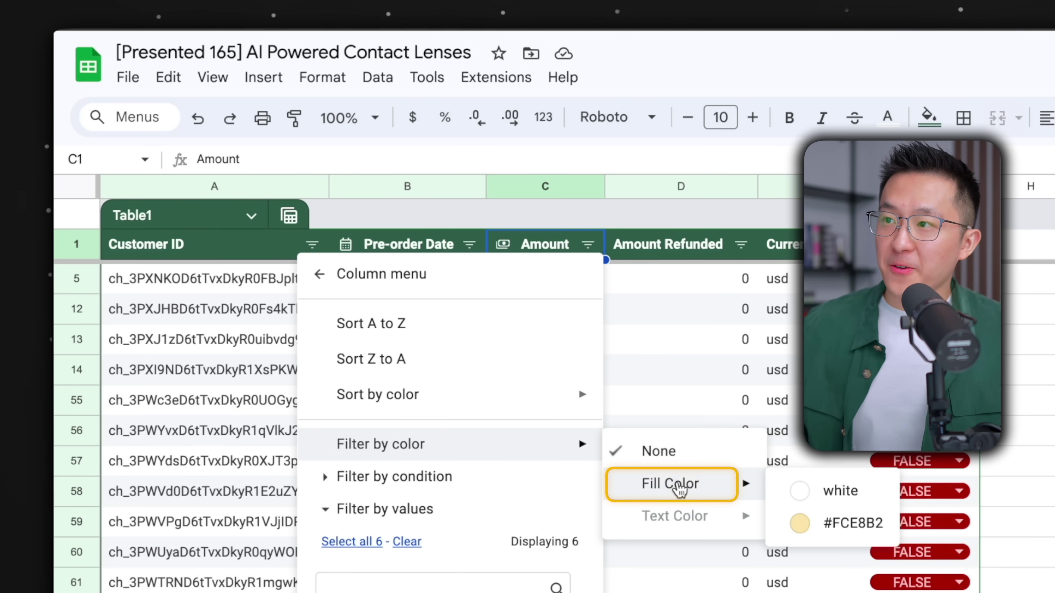
click(806, 524)
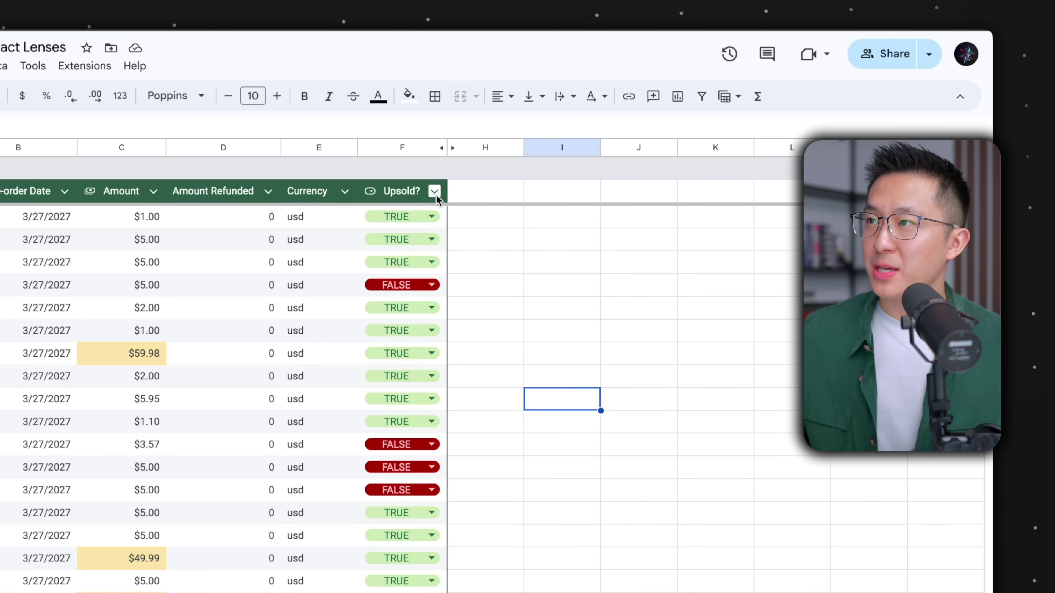
Change the Upsold? column type to Checkbox
click(503, 176)
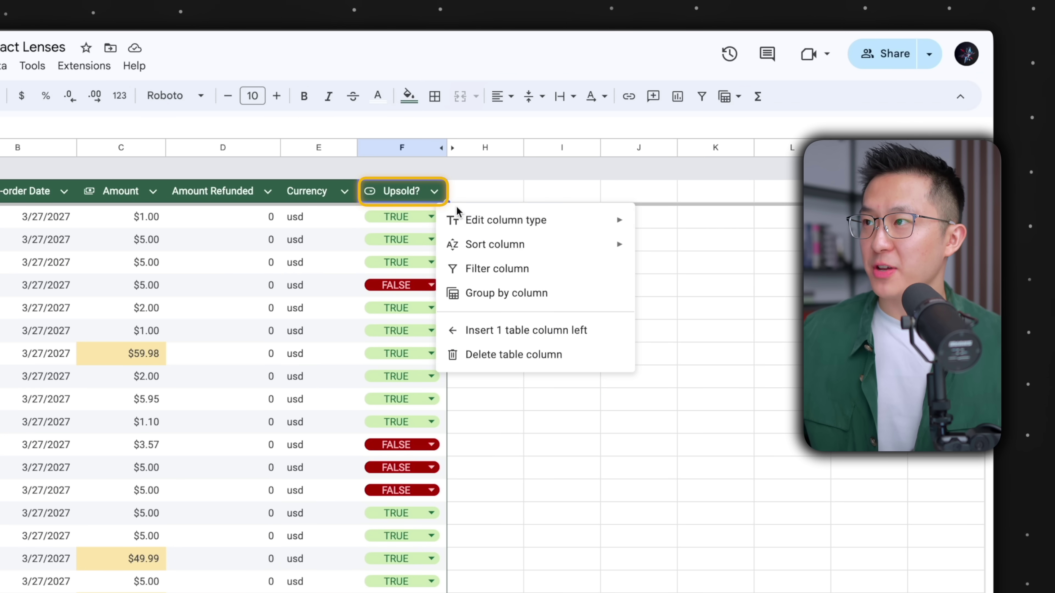
mouse_move(481, 224)
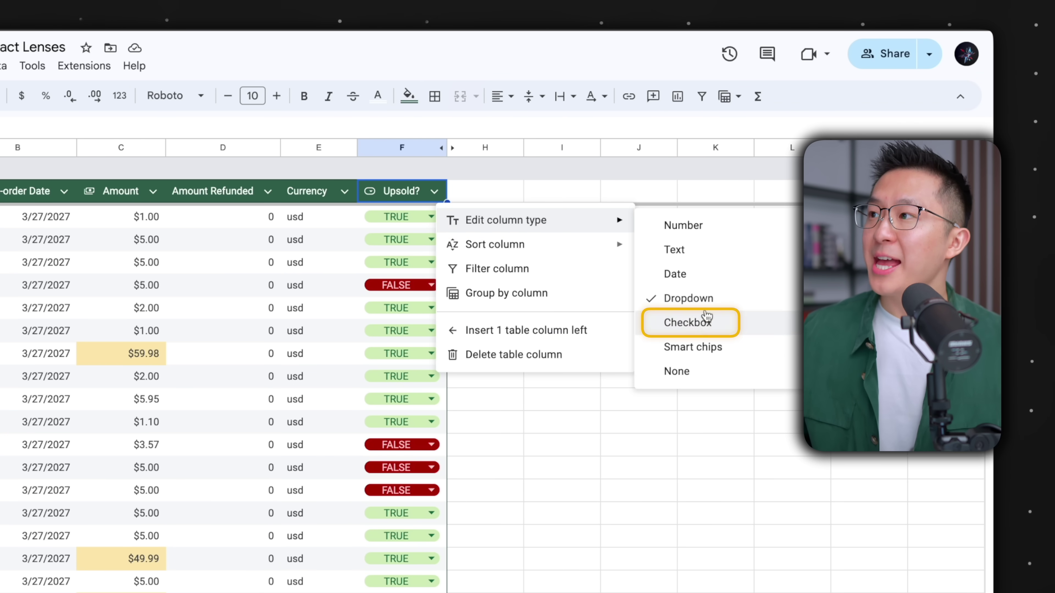
click(701, 323)
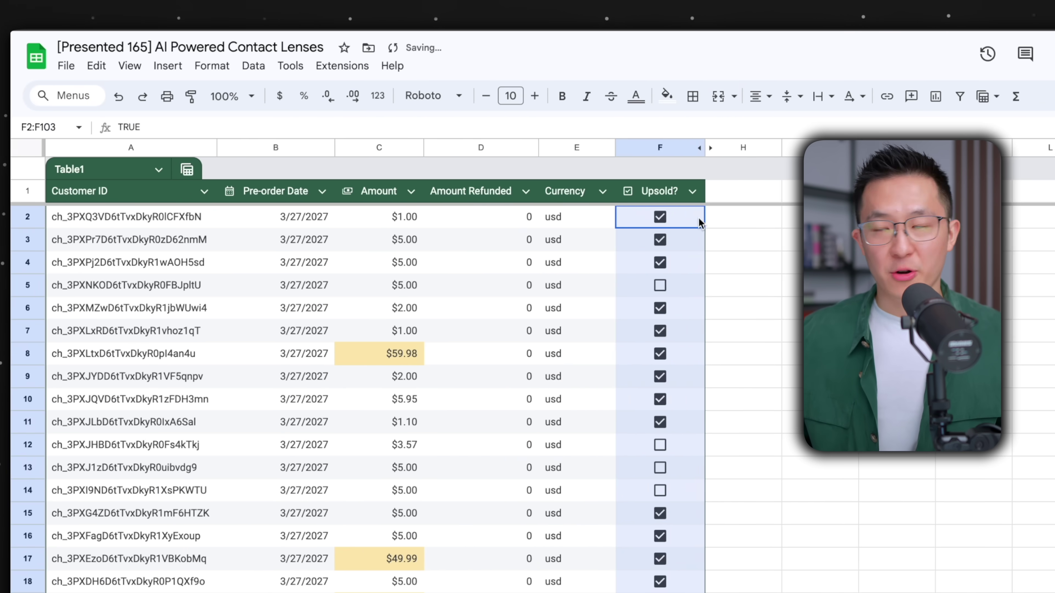
Insert a checkbox in cell H2
click(472, 224)
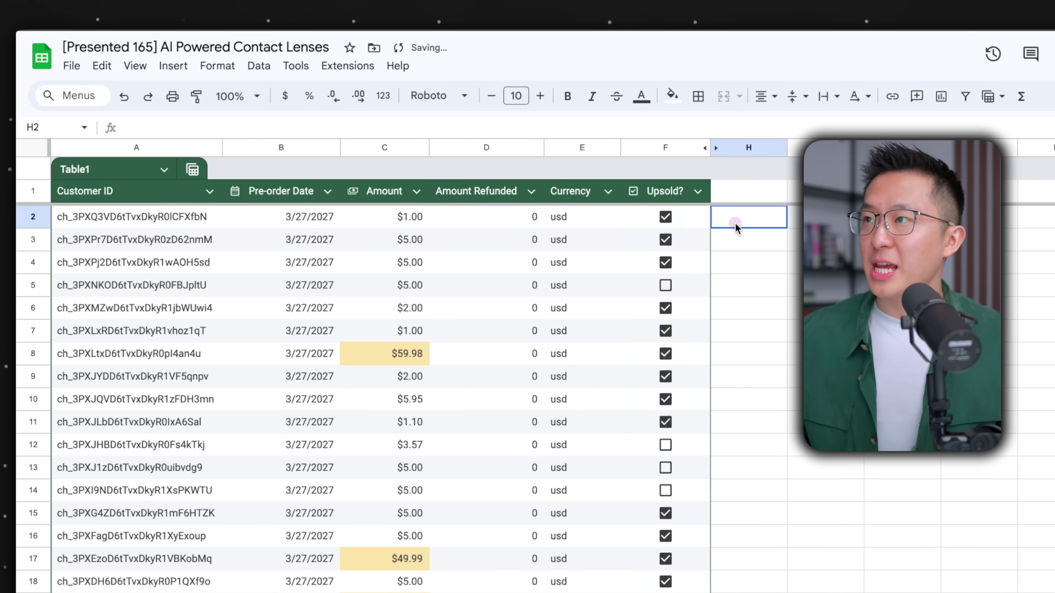
click(179, 72)
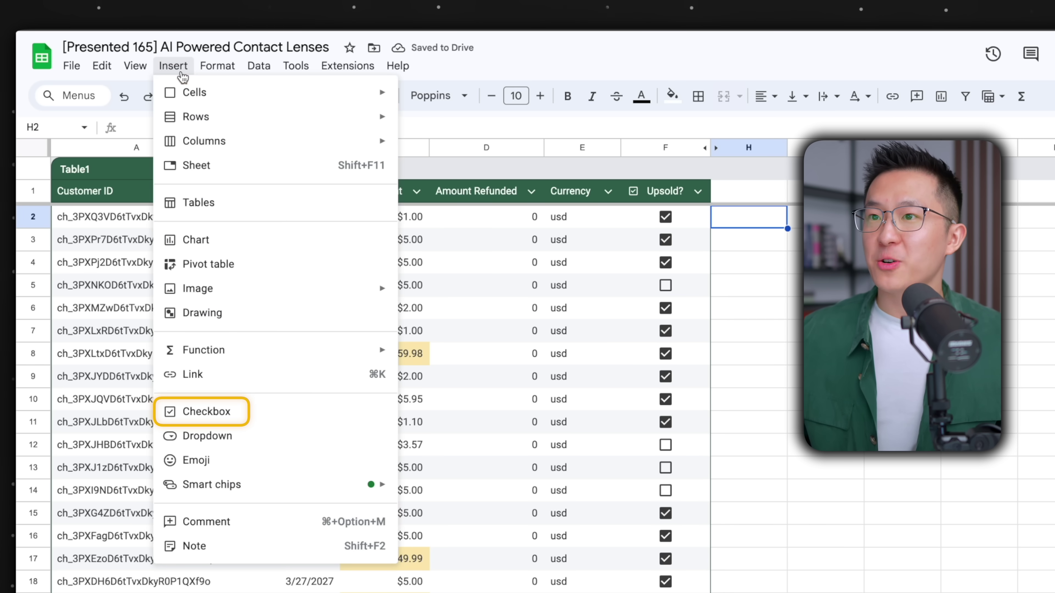
click(281, 421)
Filter Upsold? to exclude FALSE, showing only TRUE rows
click(698, 191)
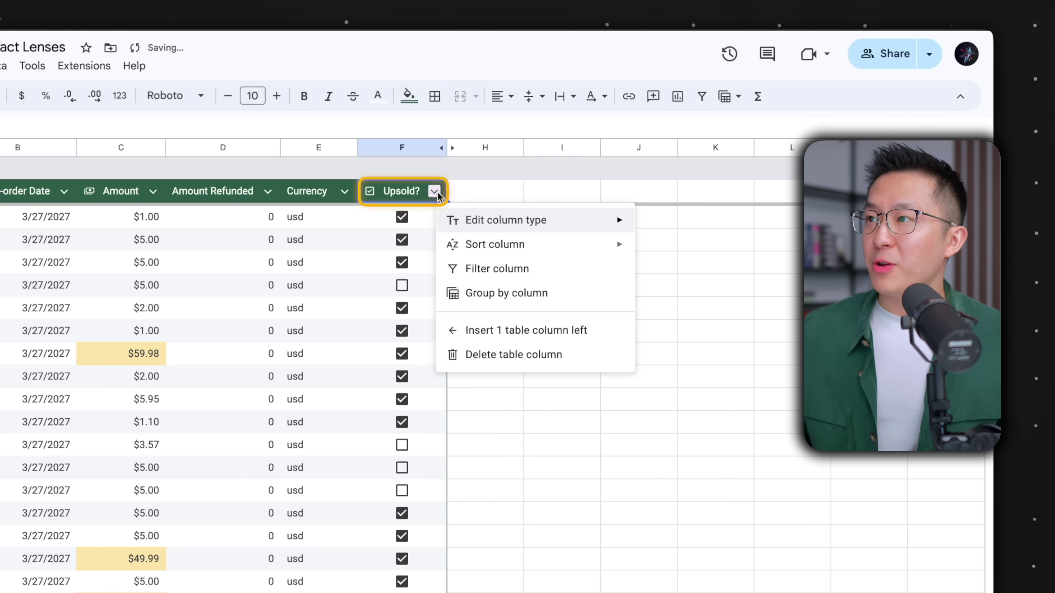
click(494, 270)
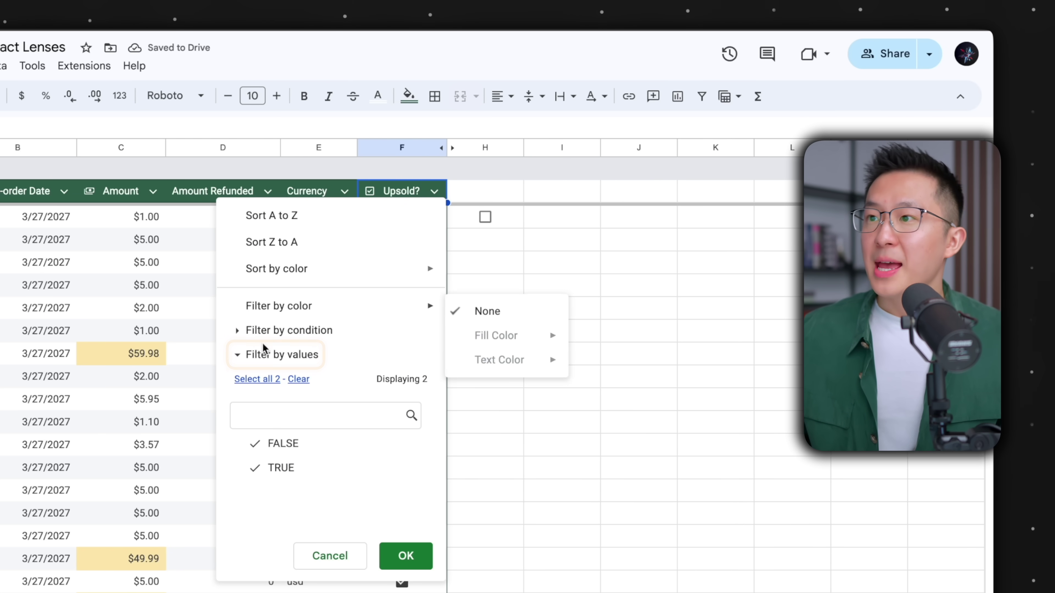
click(298, 445)
click(406, 556)
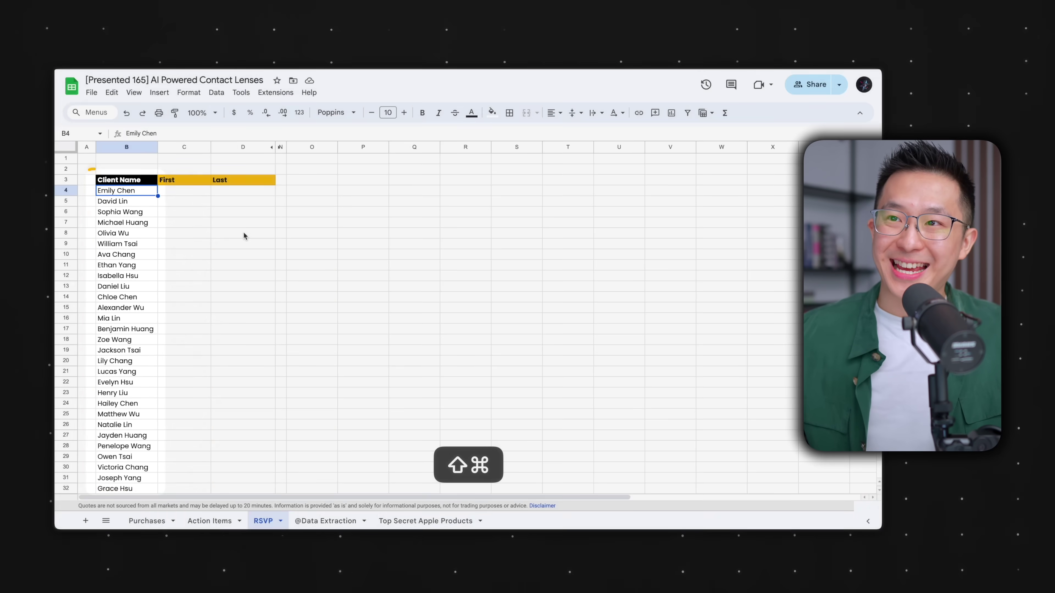
Copy the client names in B4:B55 and paste them as values only into C4
key(shift+super+Down)
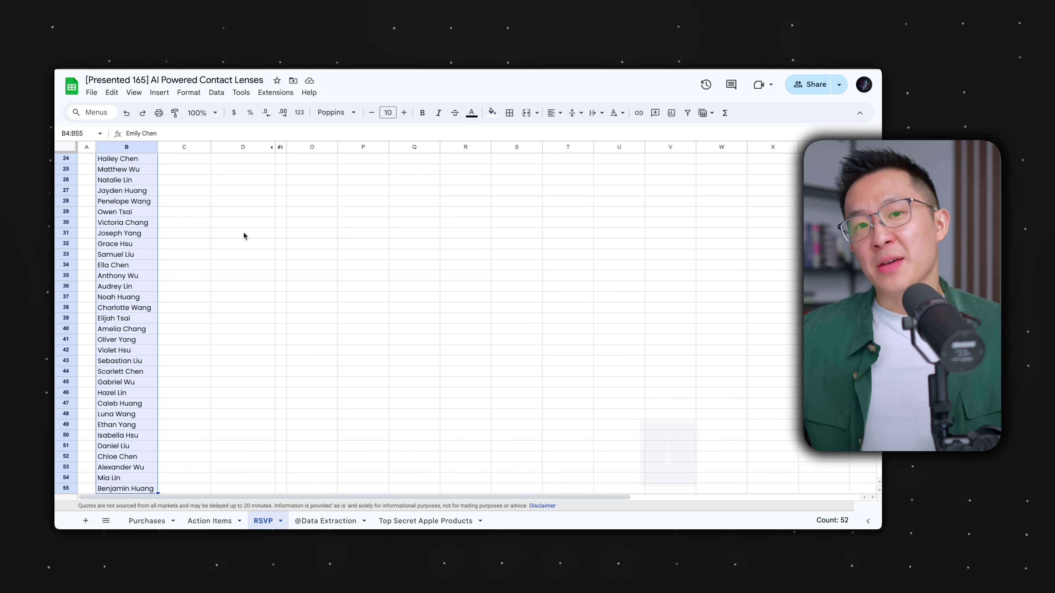
key(super+c)
key(Up)
key(Down)
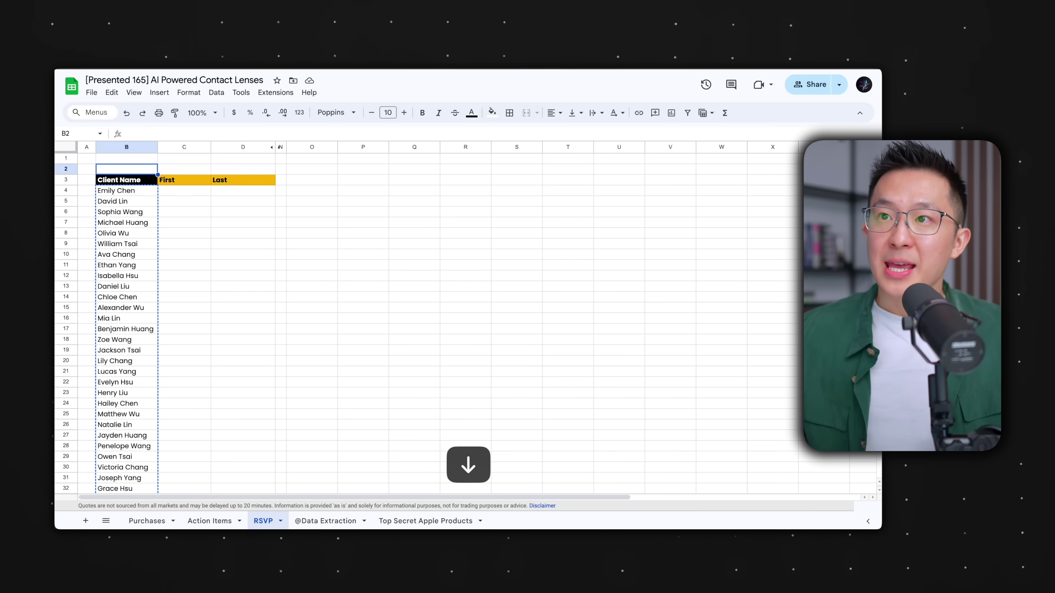
key(Right)
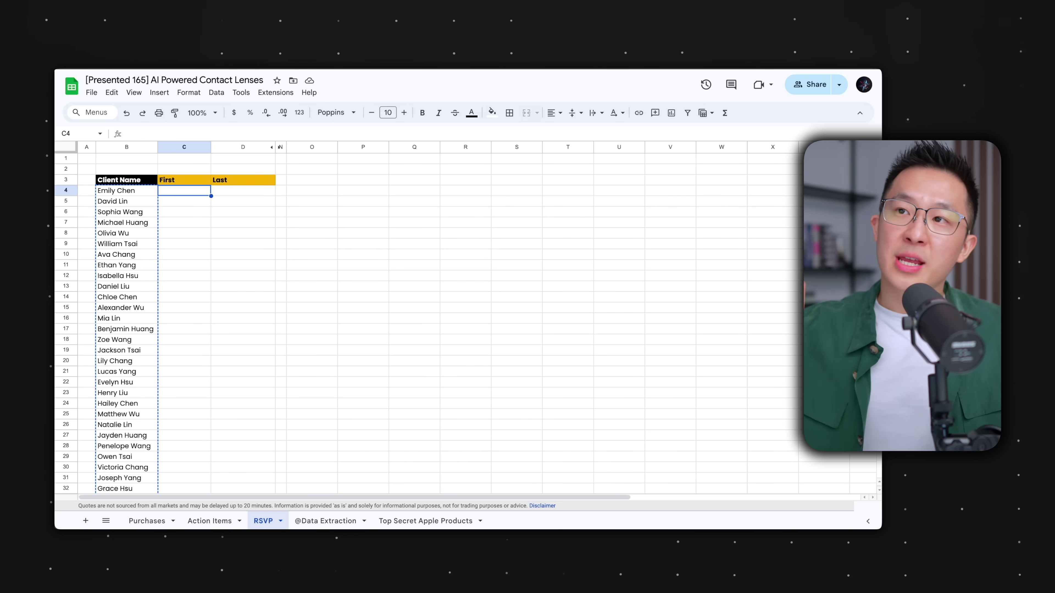
key(shift+super+v)
key(shift+super+v)
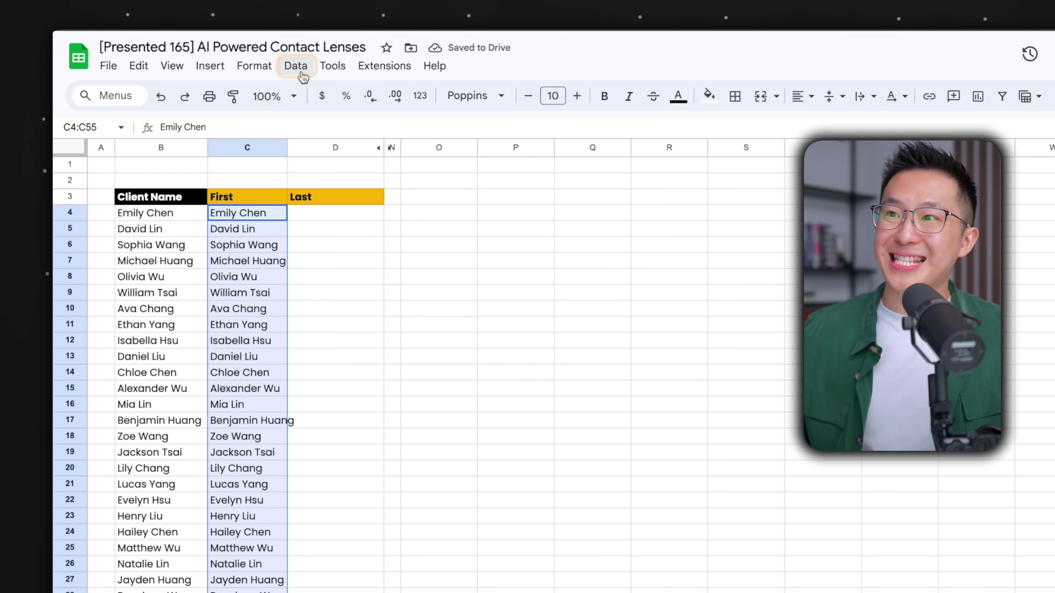
Split the client names at the space into First and Last columns, then select the table
click(302, 75)
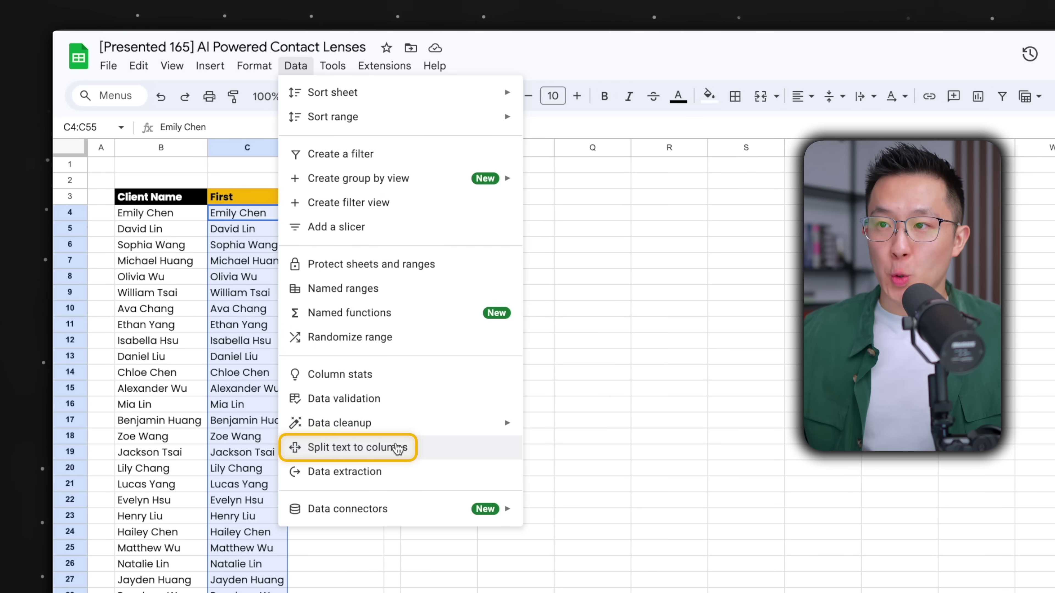
click(399, 447)
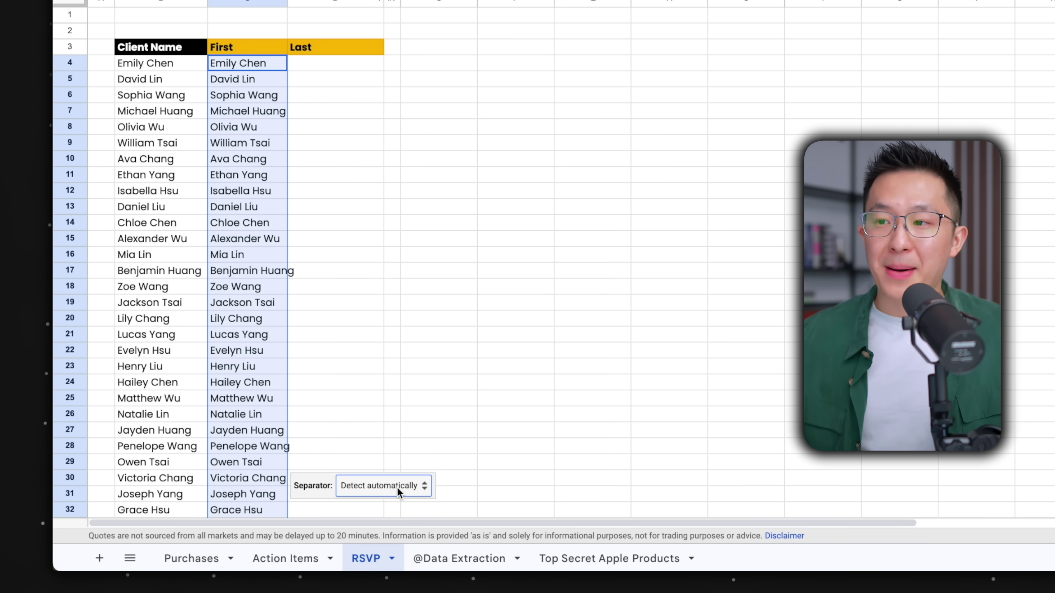
click(397, 488)
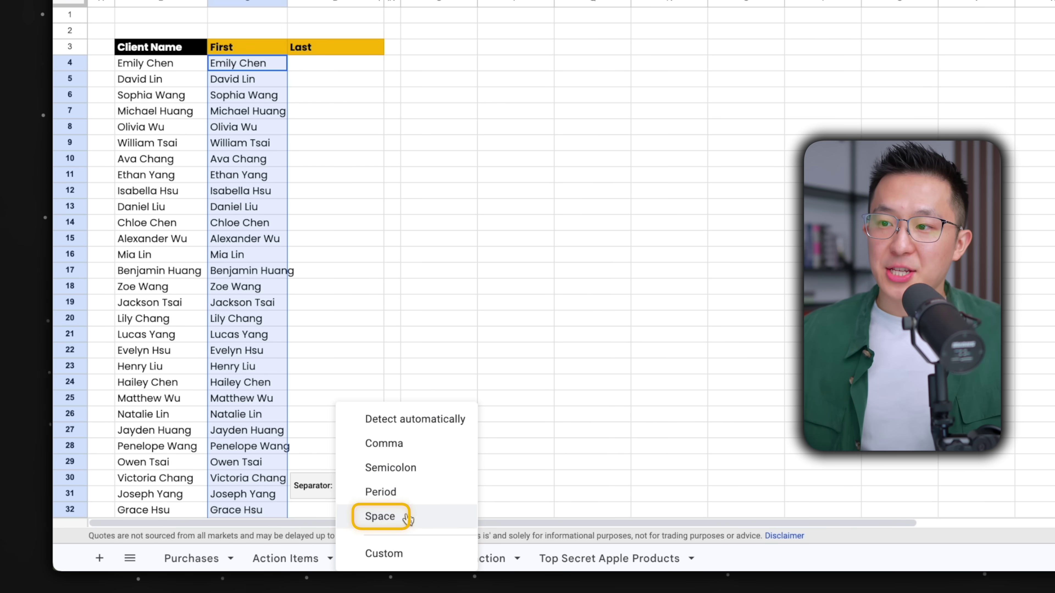
click(403, 515)
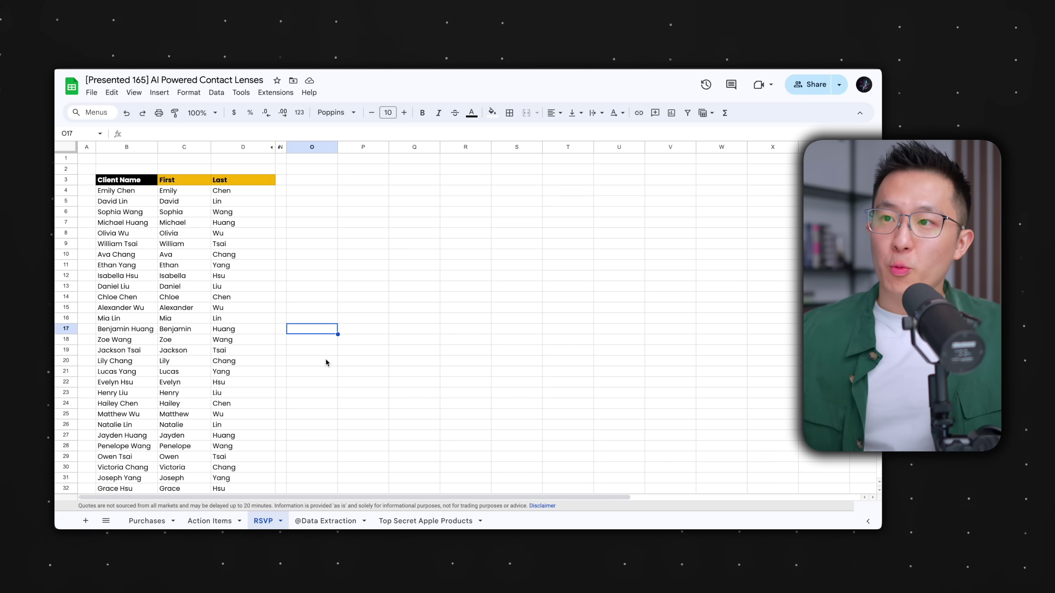
click(246, 310)
key(ctrl+a)
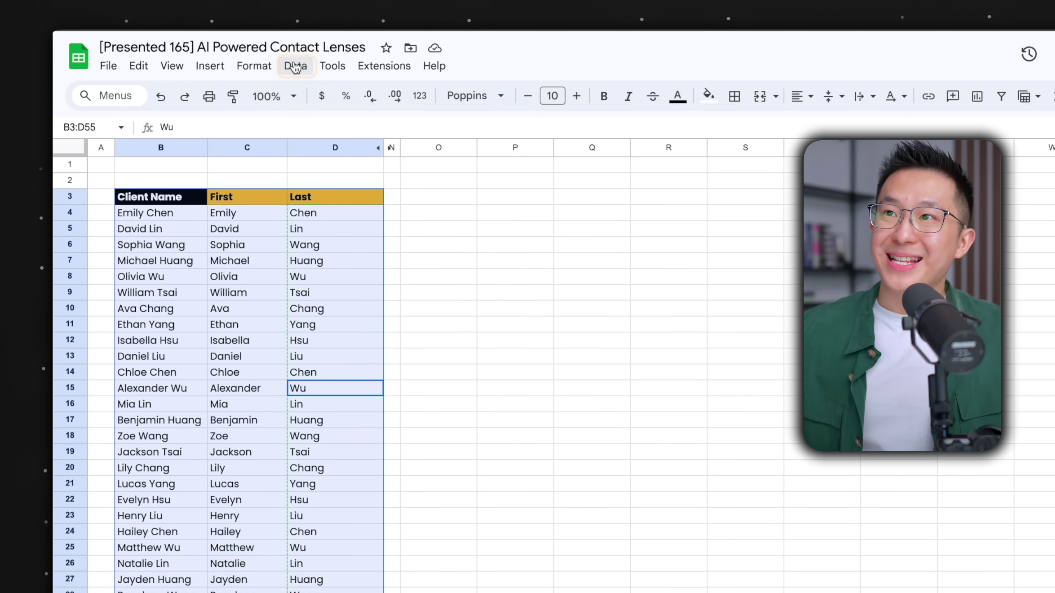
Remove duplicate client rows with 'Data has header row' ticked, deleting 7 duplicates
click(217, 93)
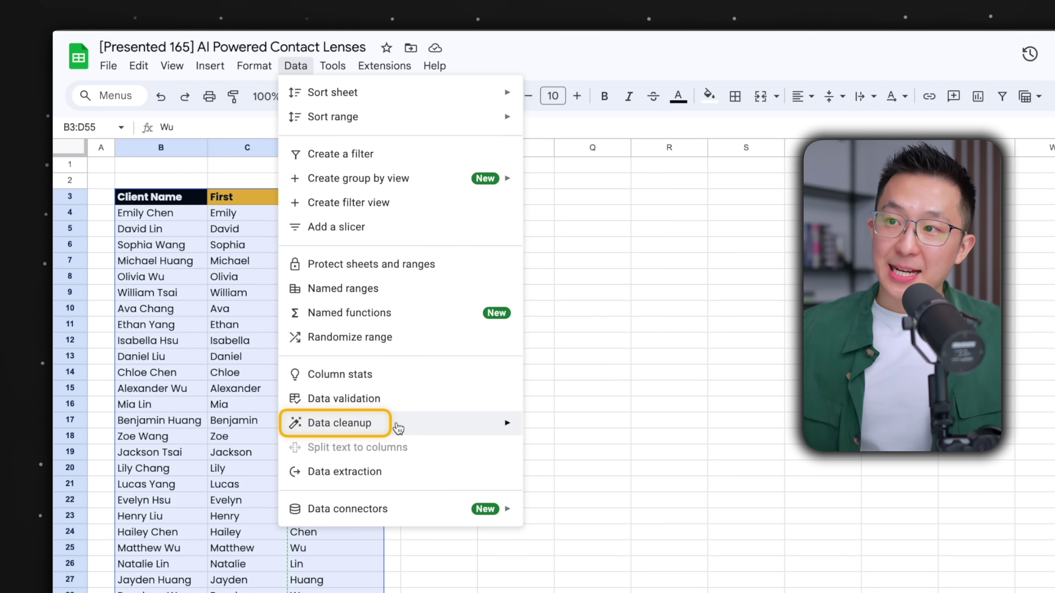
mouse_move(423, 425)
click(579, 452)
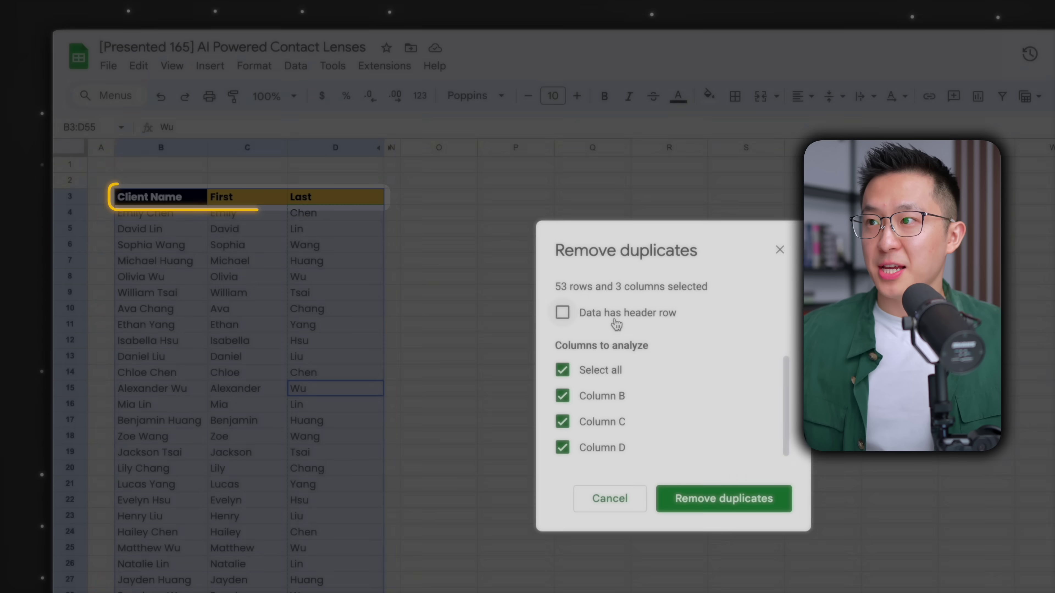
click(615, 315)
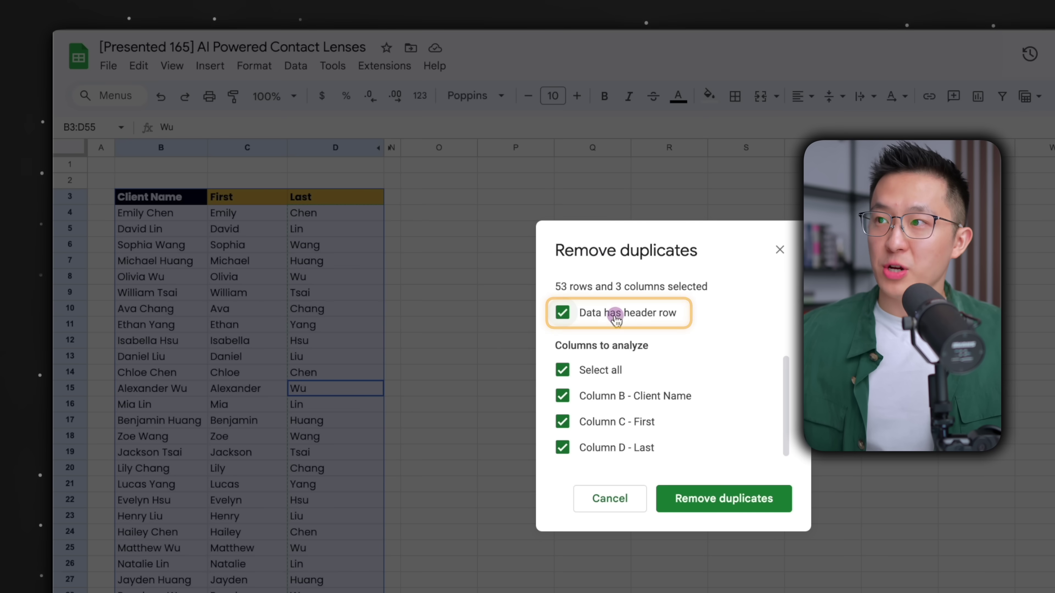
click(713, 498)
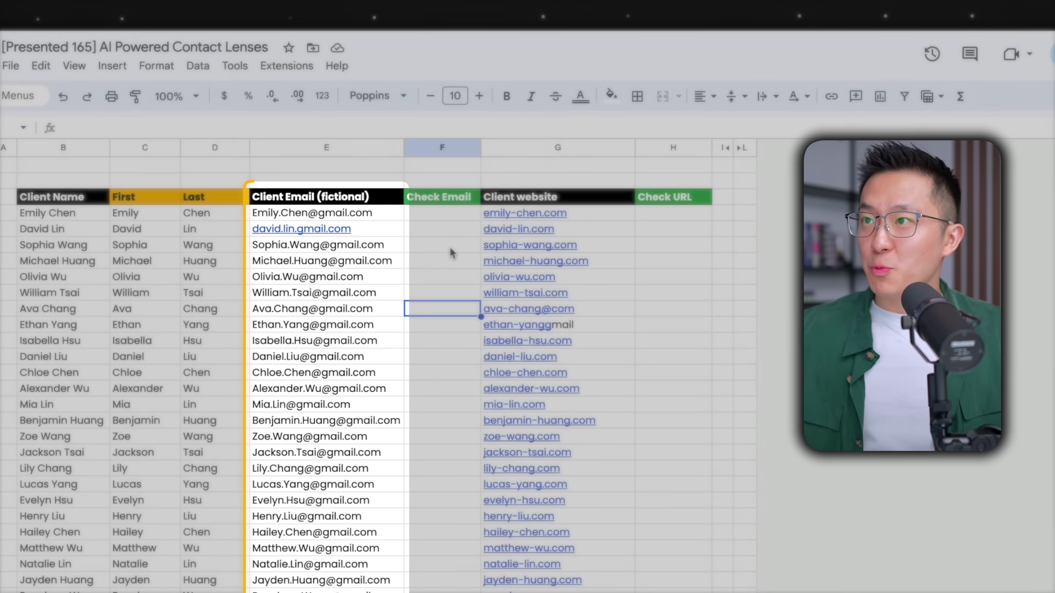
Enter =ISEMAIL(E4) in F4 and fill it down to the last client row
click(455, 217)
text(=ISEMAIL(E4))
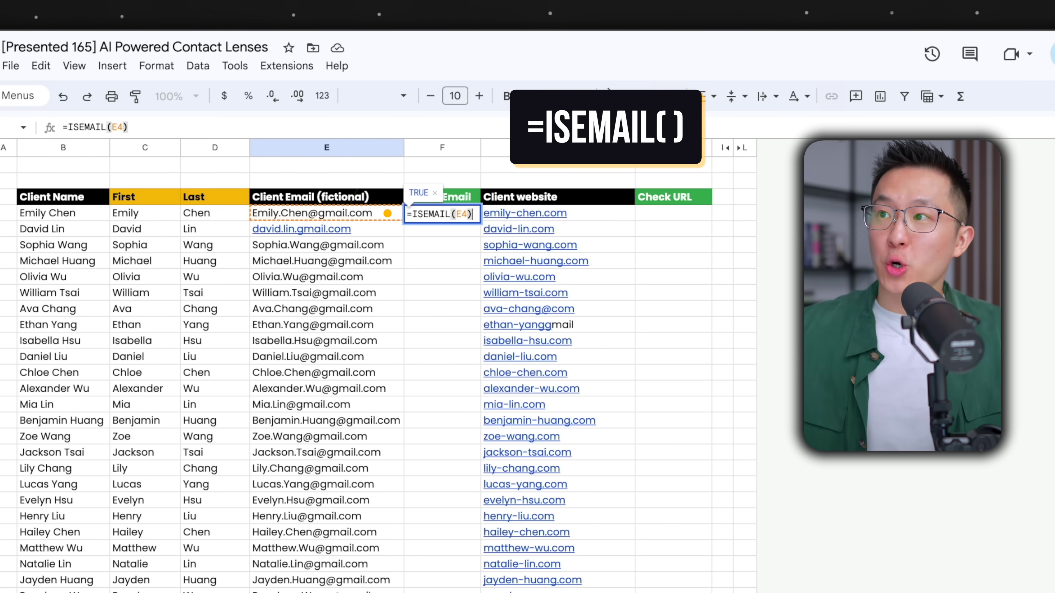
key(Return)
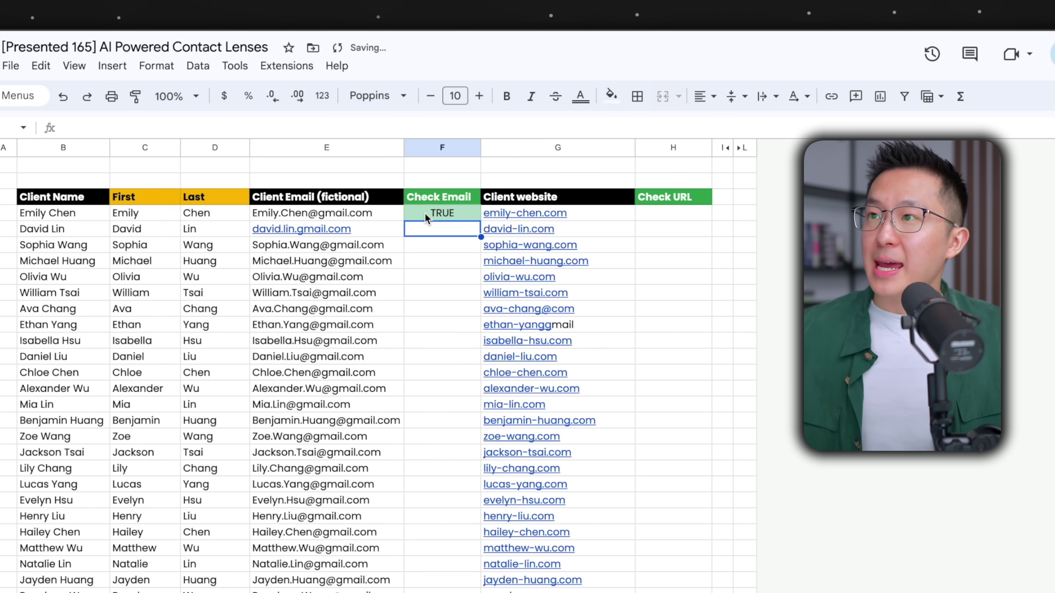
click(456, 215)
scroll(461, 346, down, 10)
shift+click(450, 472)
scroll(452, 458, up, 10)
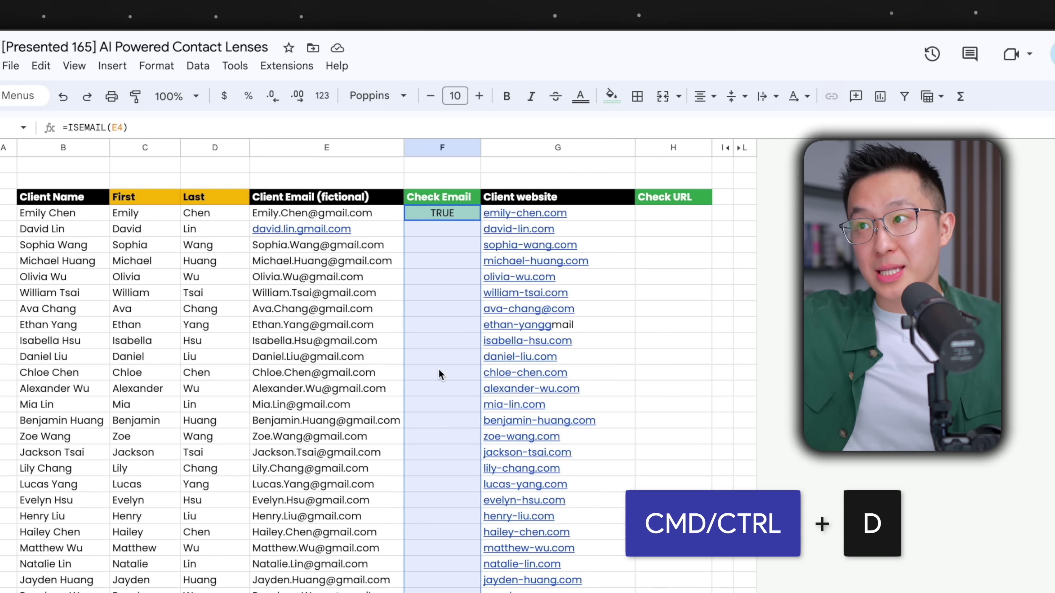
key(ctrl+d)
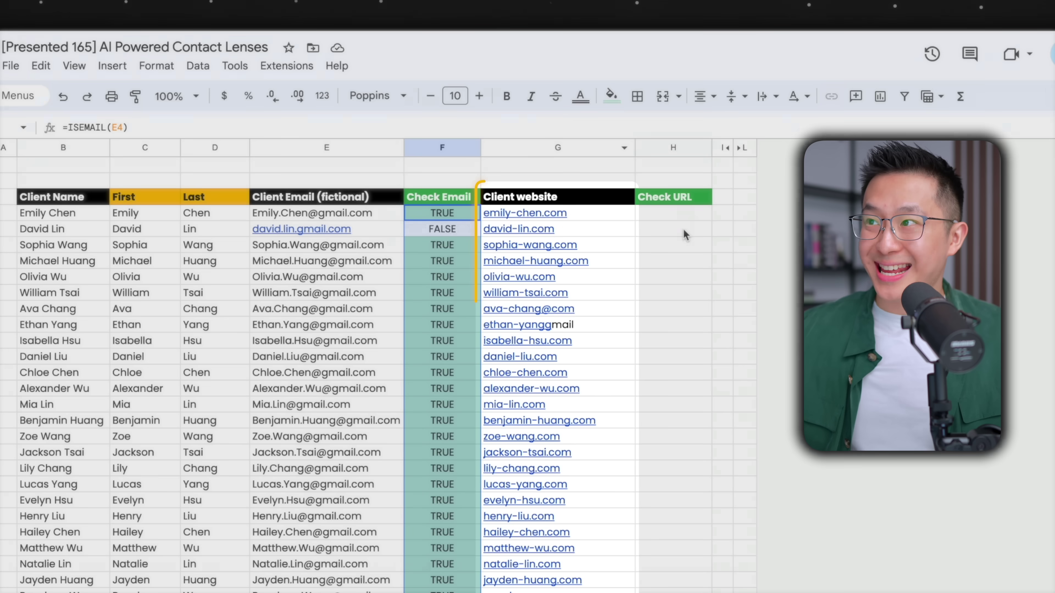
Enter =ISURL(G4) in H4 and fill it down the Check URL column
click(669, 213)
text(=ISURL()
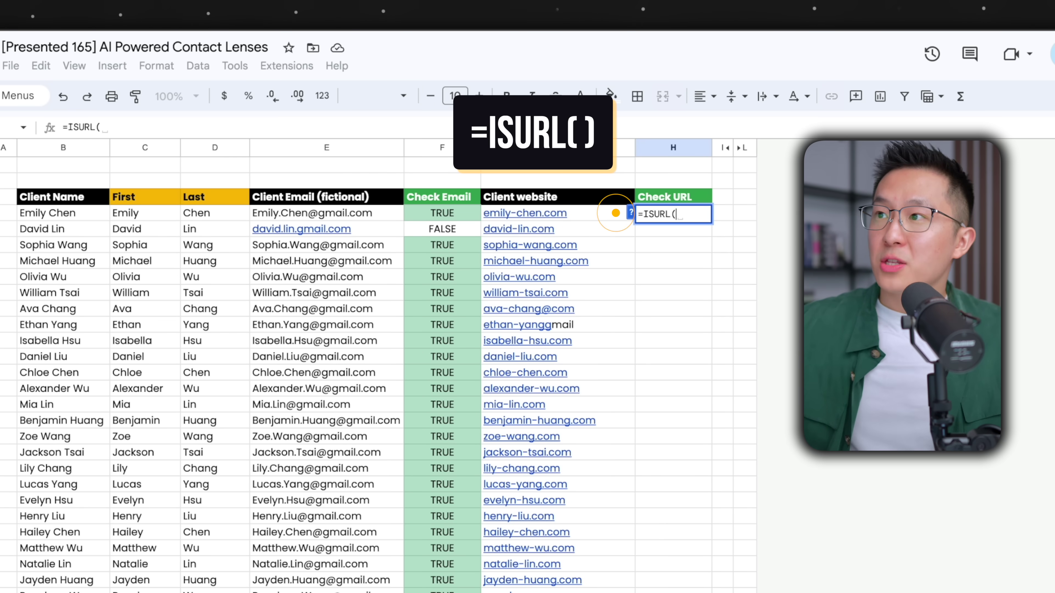
click(616, 213)
key(Return)
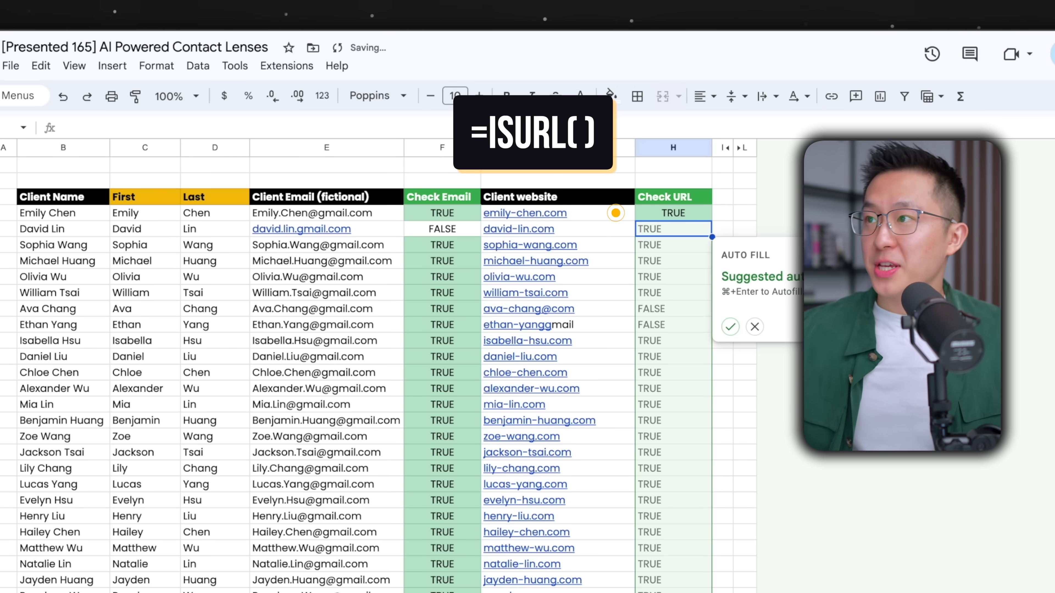
click(702, 214)
scroll(672, 373, down, 10)
shift+click(673, 207)
scroll(685, 309, up, 10)
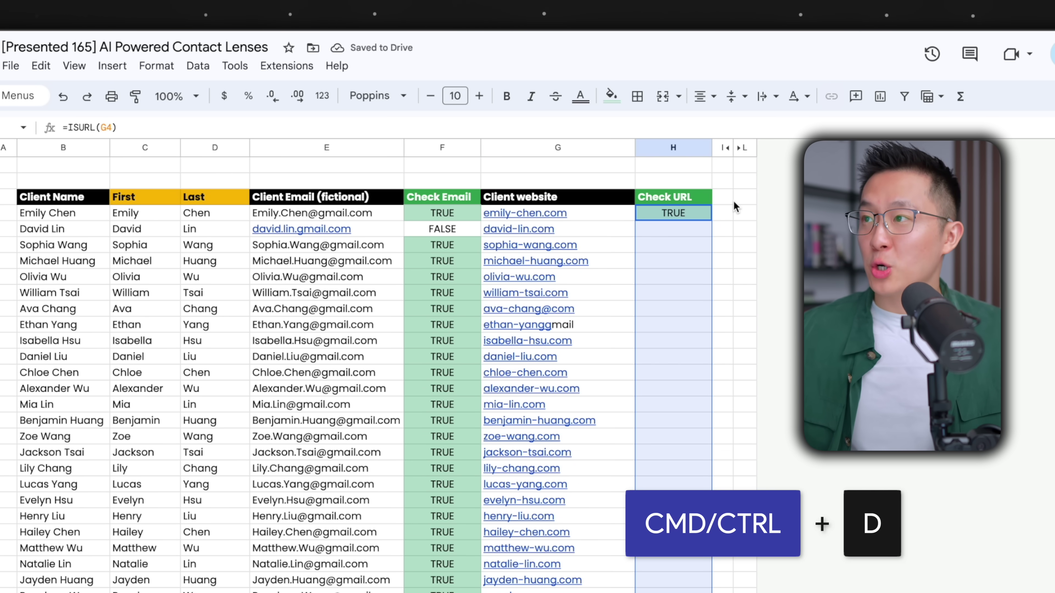
key(ctrl+d)
click(671, 161)
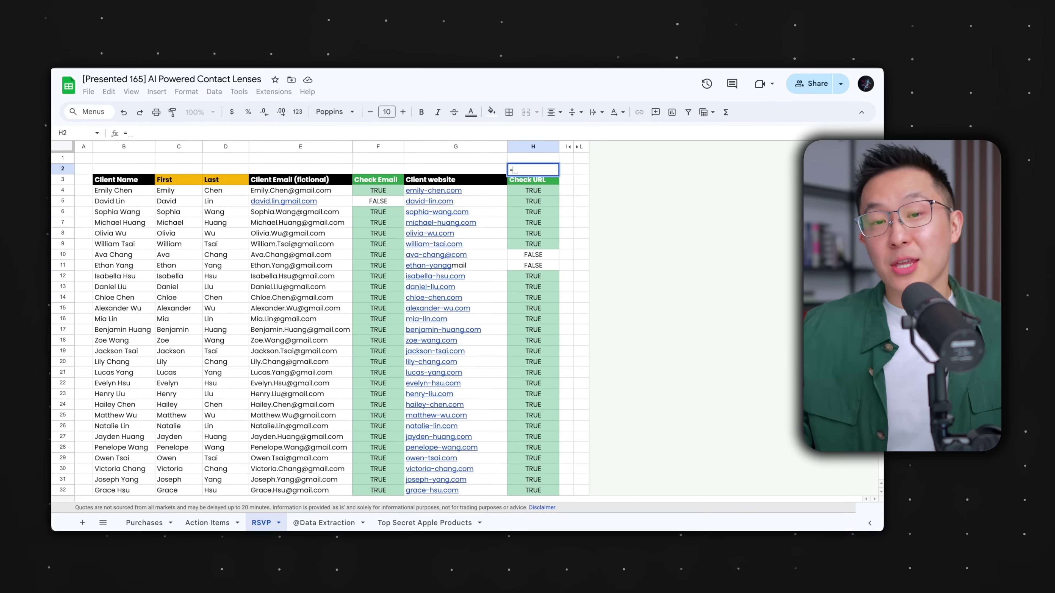
In H2, count the FALSE results with =COUNTIF(H3:H48,FALSE), returning 2
text(=countif()
click(442, 157)
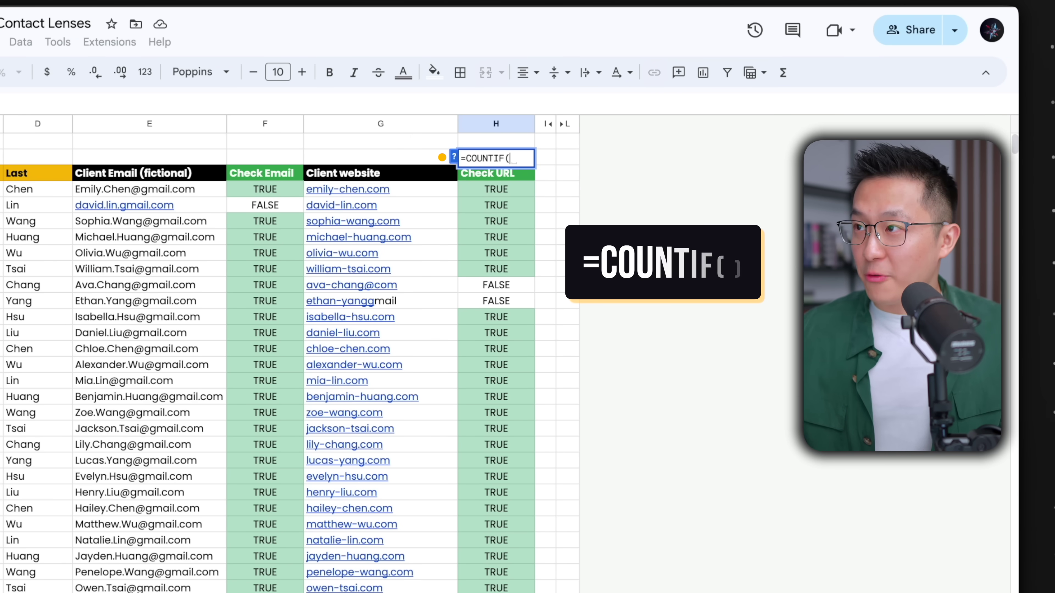
key(Down)
key(ctrl+shift+Down)
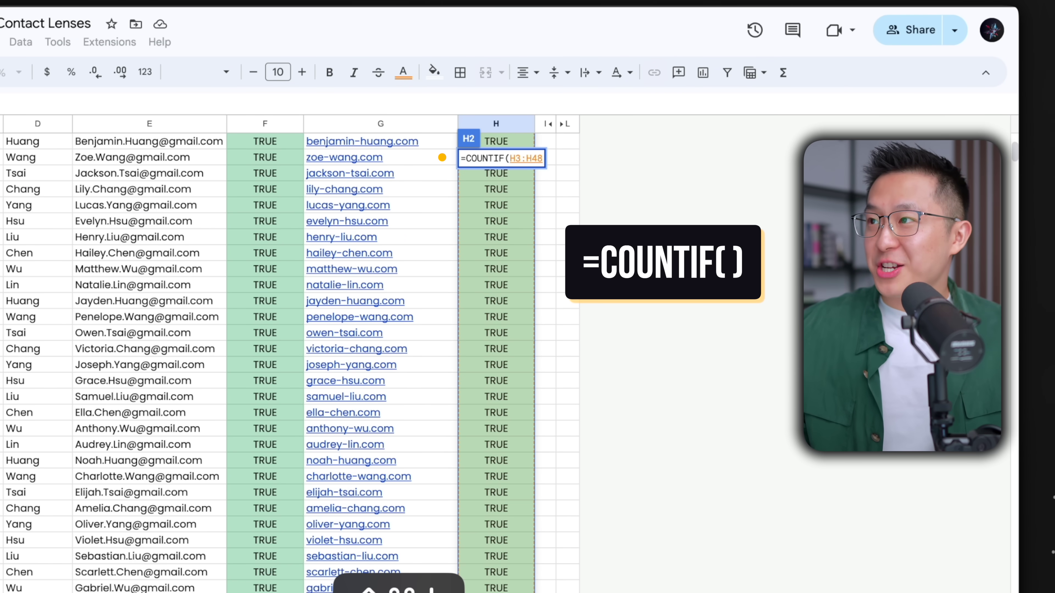
text(,FALSE))
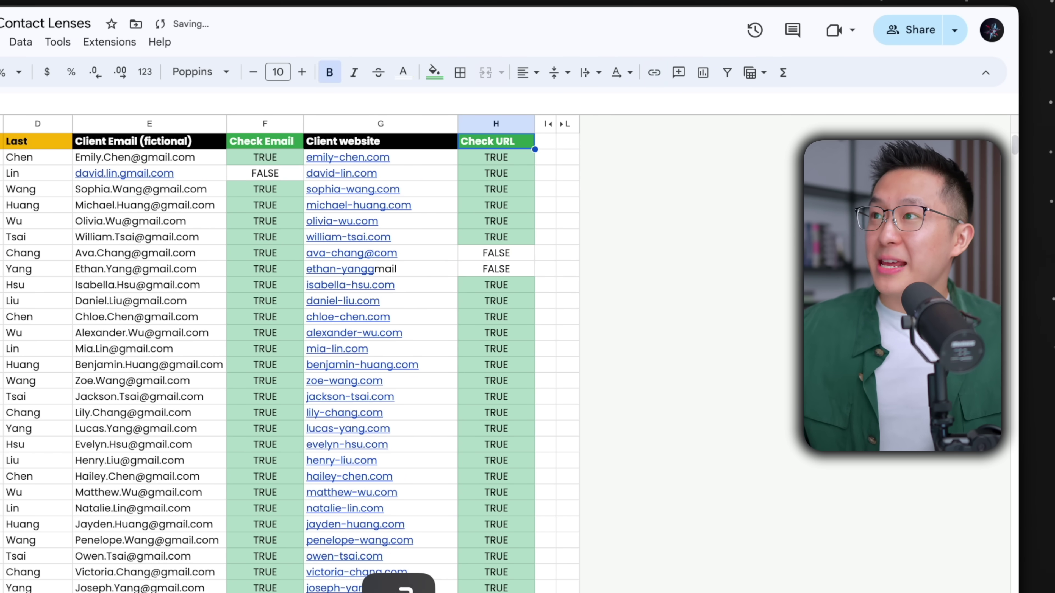
key(Up)
key(Up)
key(Down)
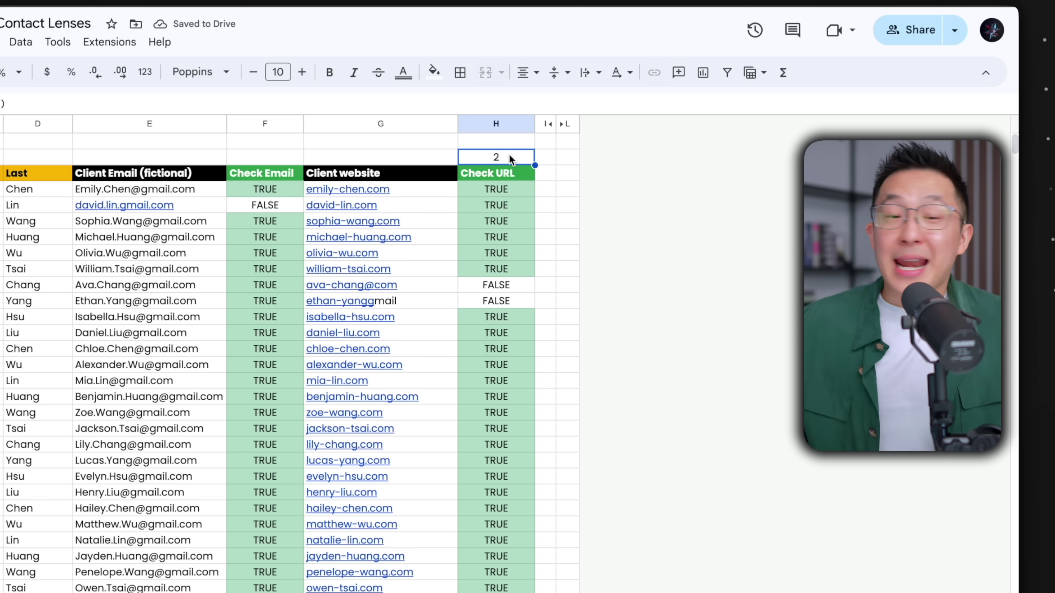
Open Column stats for column H to view 43 TRUE and 2 FALSE values
right_click(501, 125)
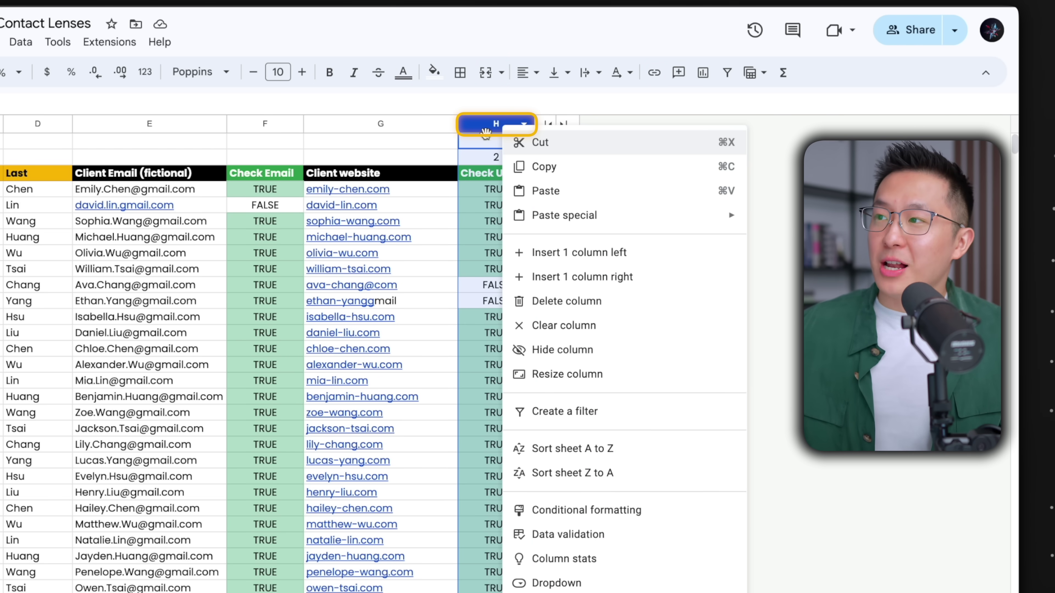
click(606, 559)
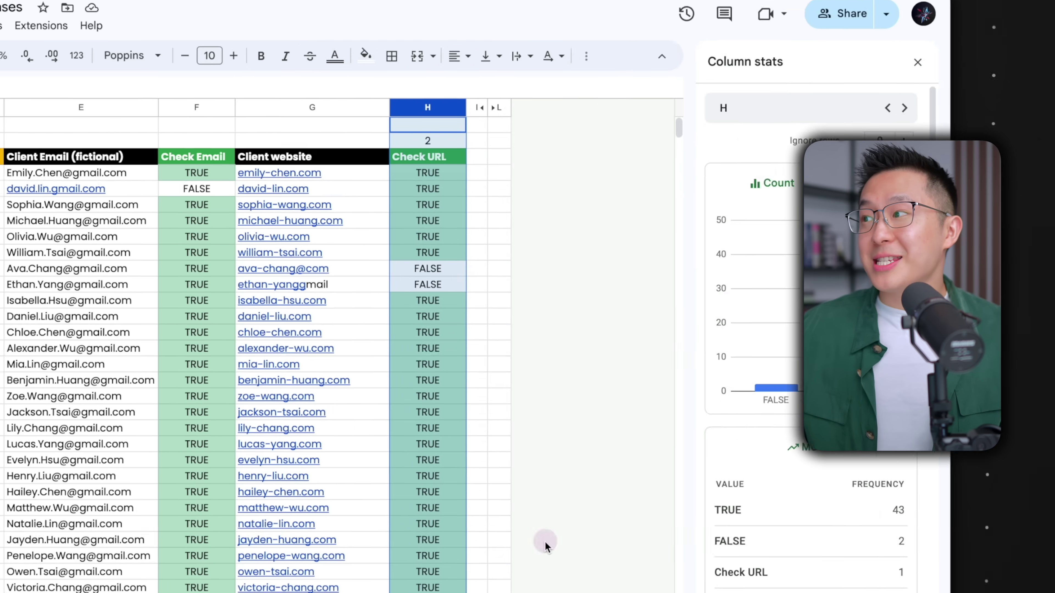
mouse_move(635, 354)
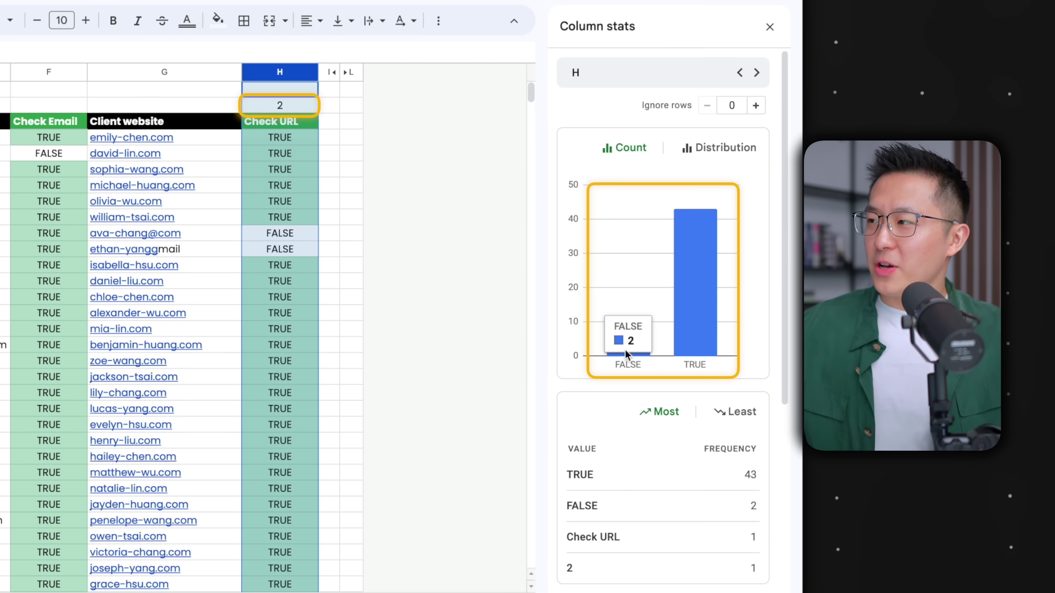
mouse_move(690, 321)
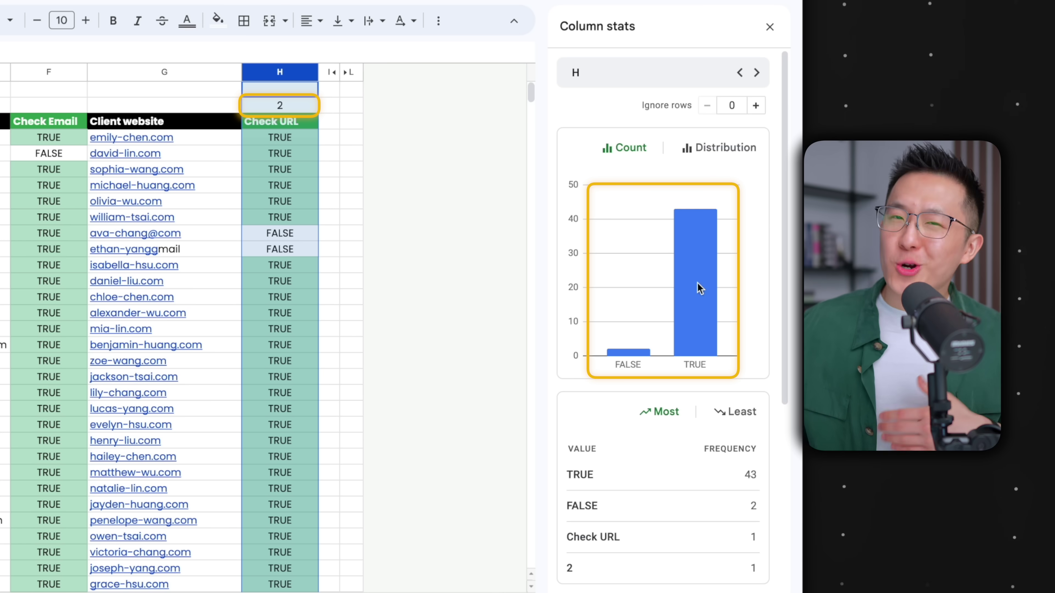
mouse_move(702, 279)
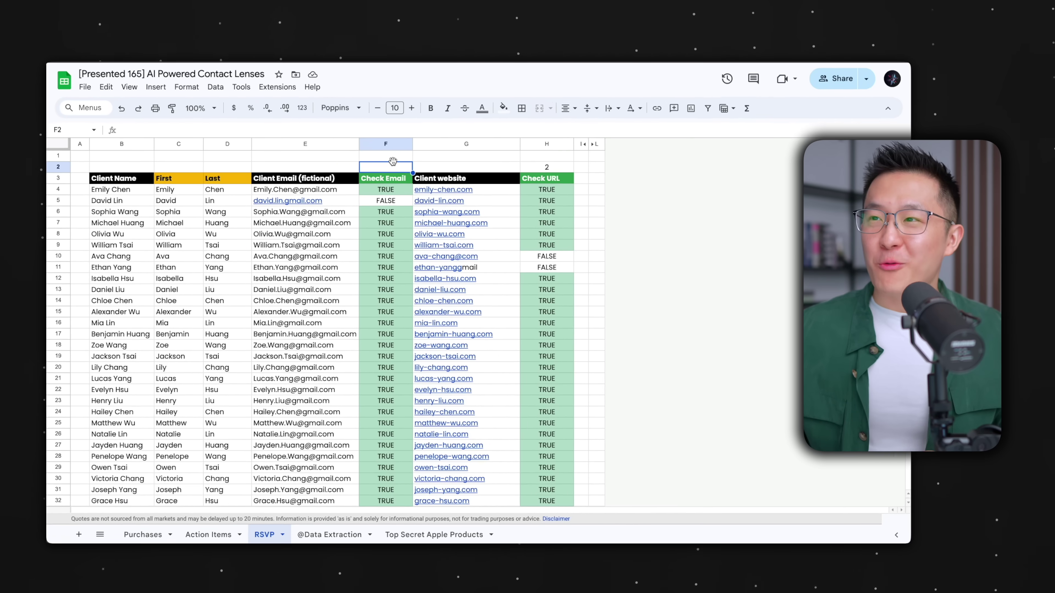
Show the edit history of cell E5 holding the malformed email
right_click(344, 200)
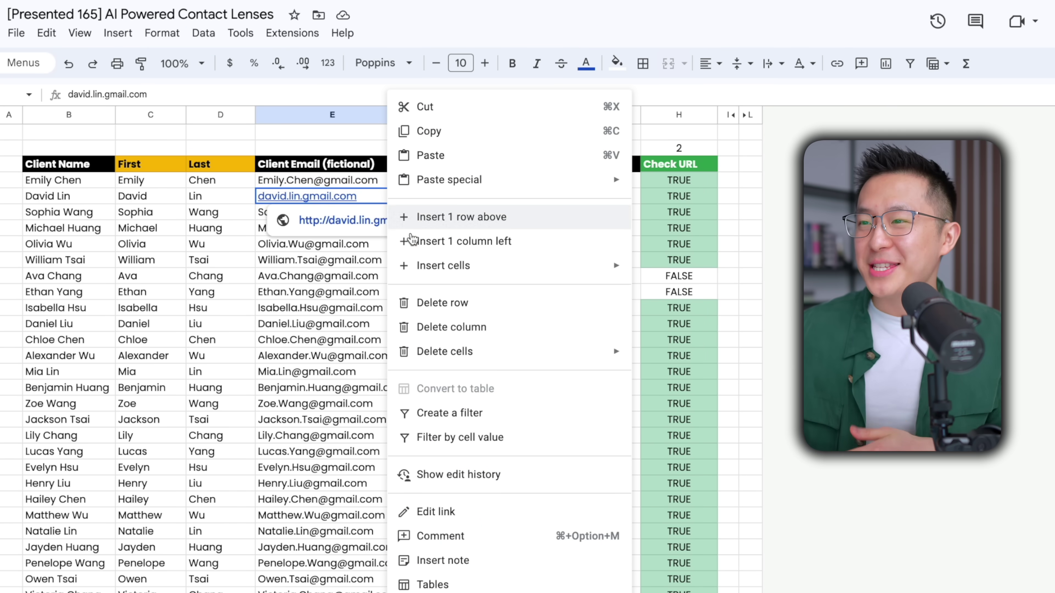
click(471, 474)
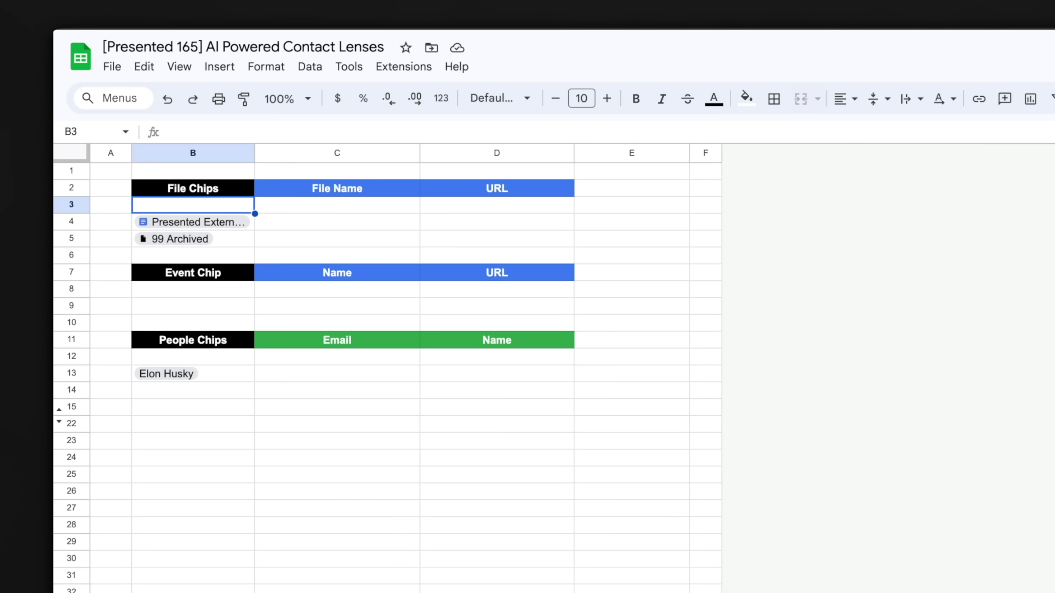
text(@copy)
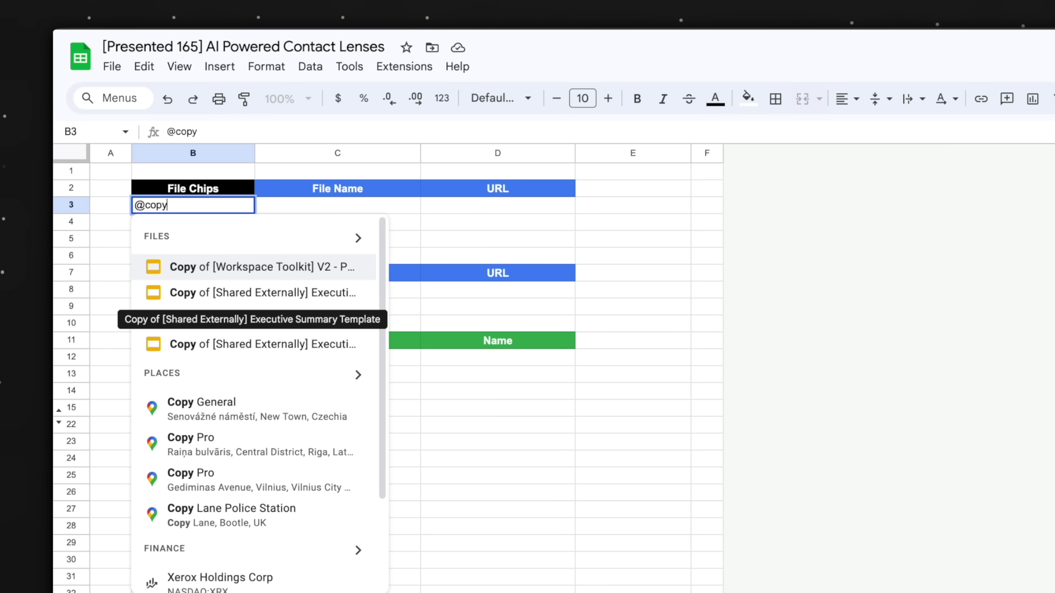
key(Return)
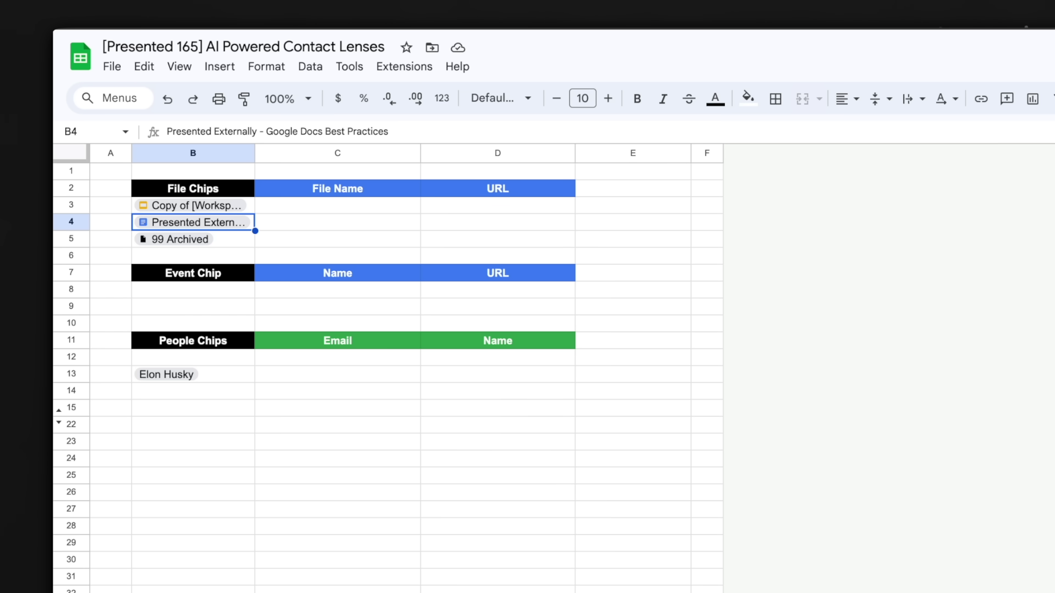
click(192, 289)
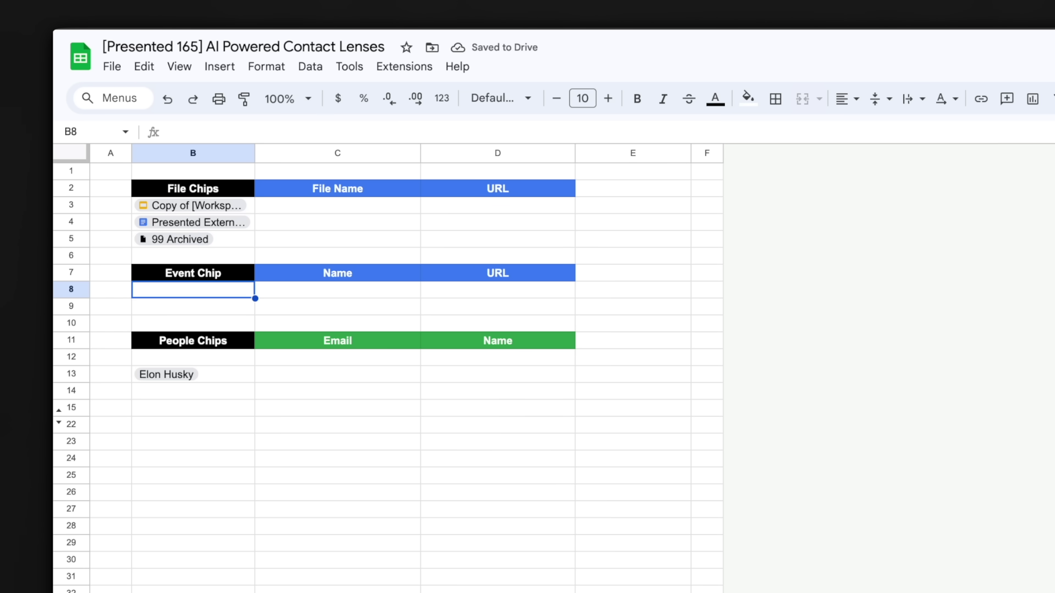
text(@bimonthl)
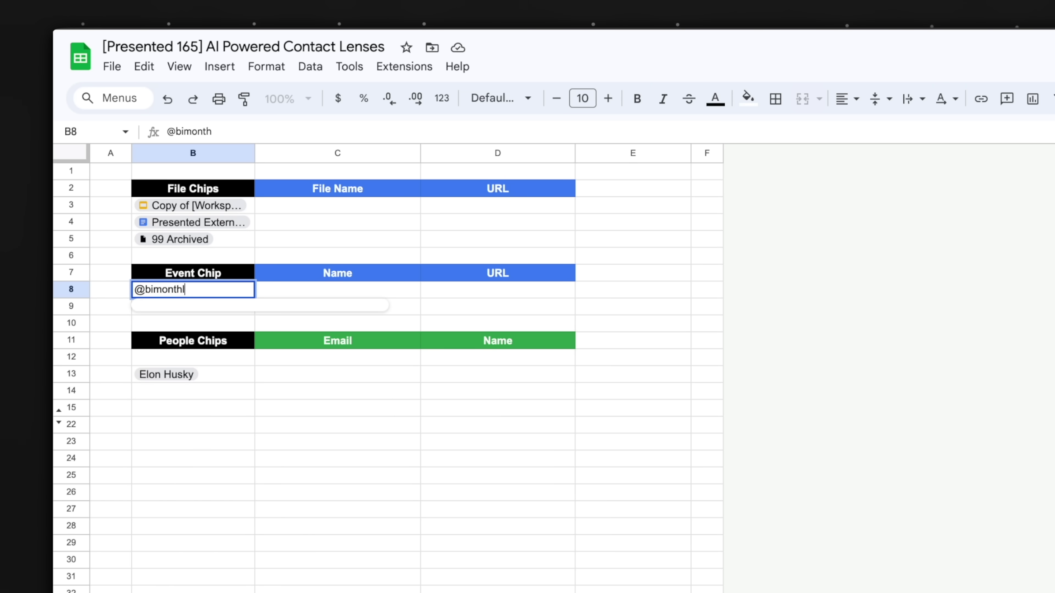
key(Return)
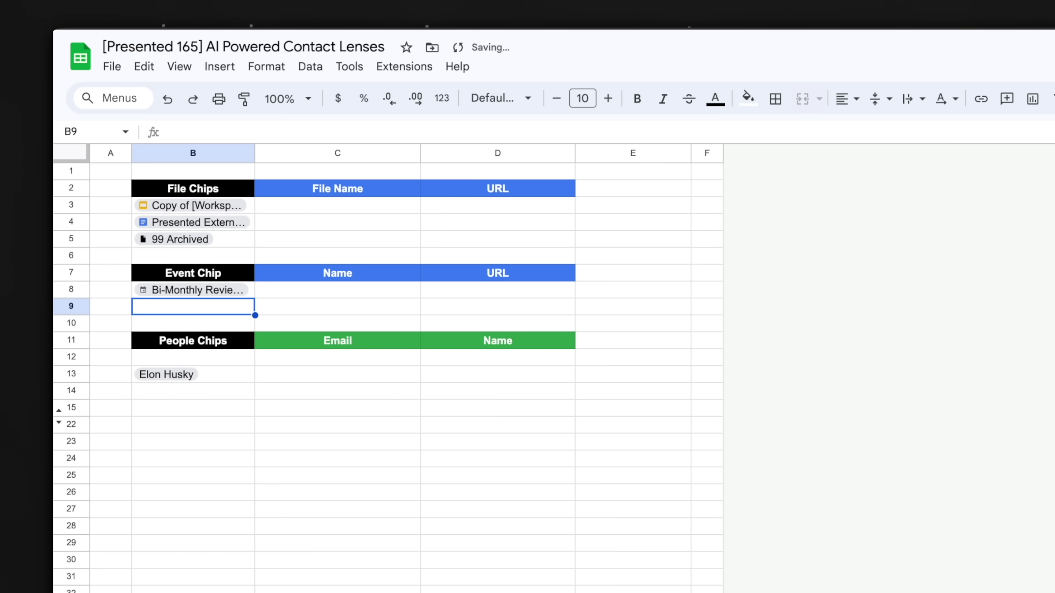
key(Down)
key(Down)
key(Down)
text(@jake)
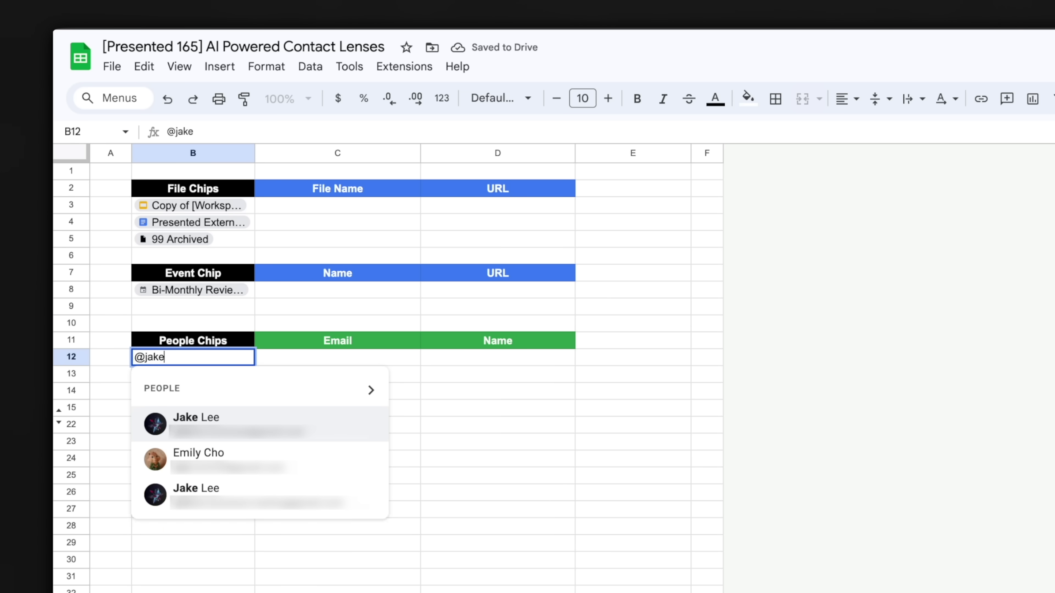
key(Return)
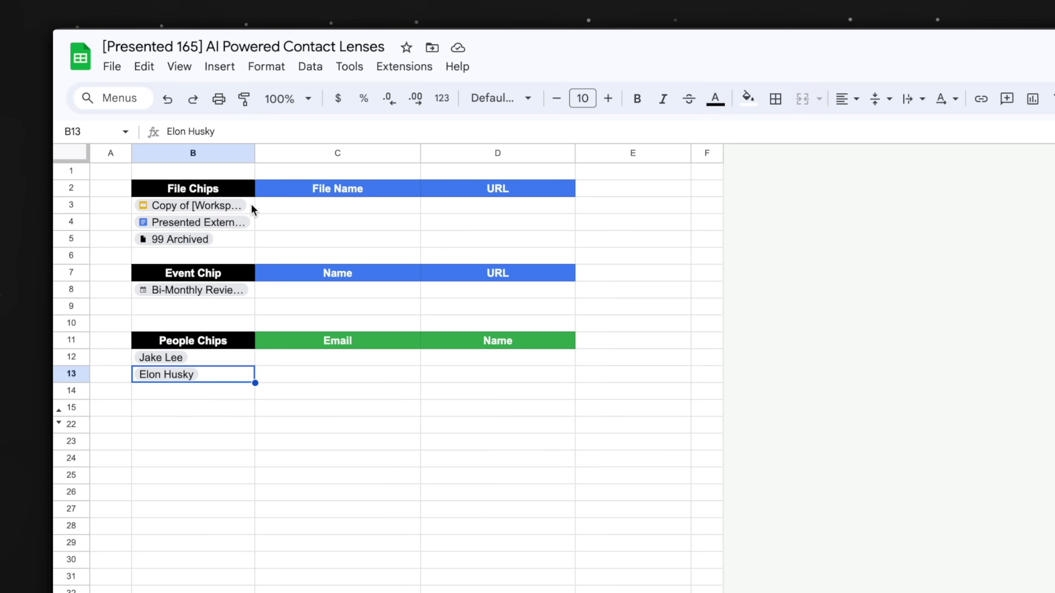
drag(252, 209, 245, 245)
Extract the file names and URLs of the three file chips into columns C and D
right_click(236, 245)
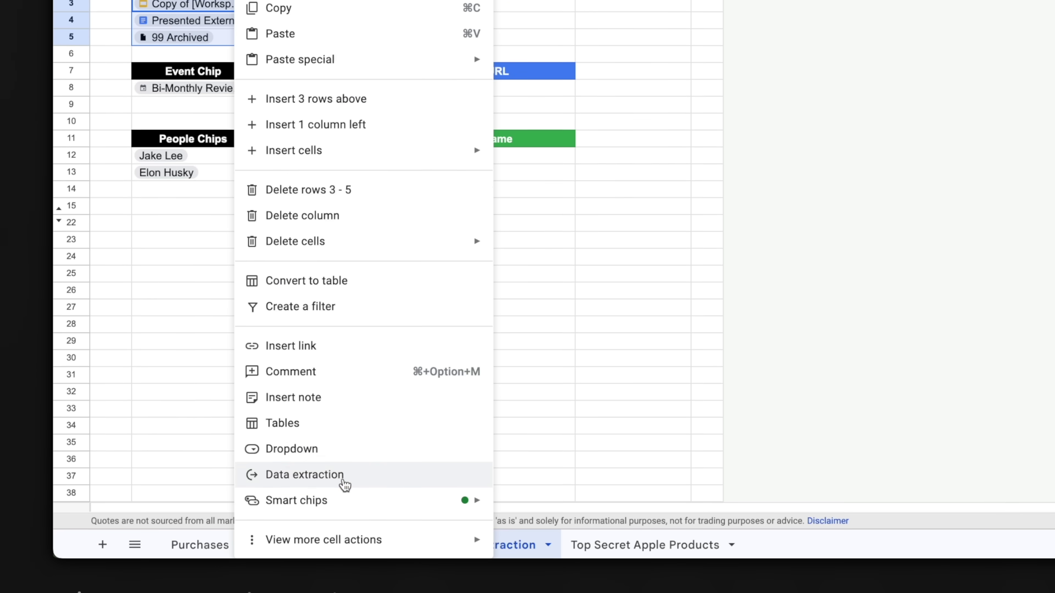
click(344, 479)
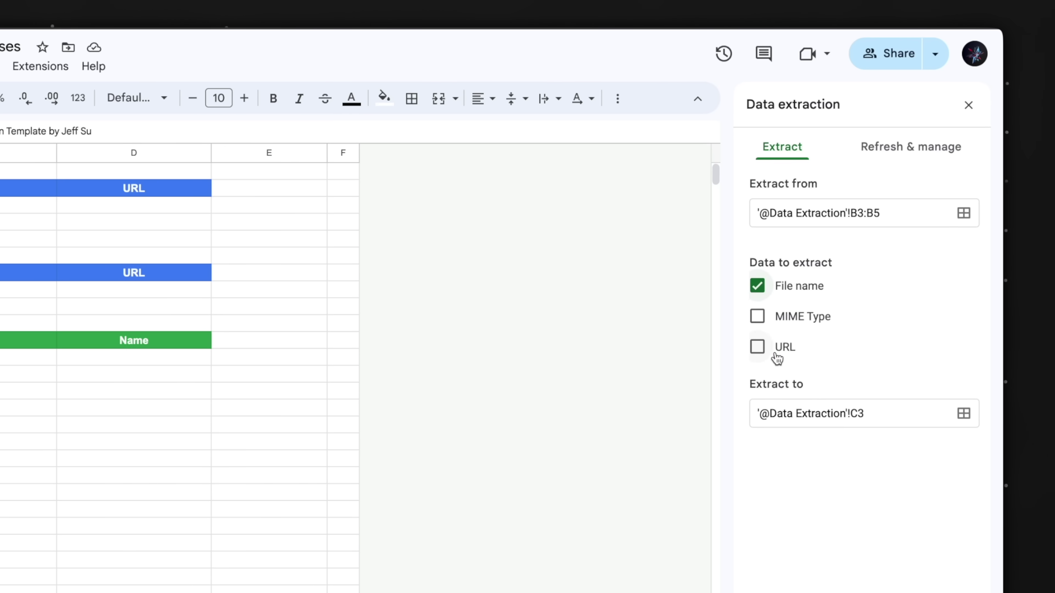
click(758, 348)
click(928, 547)
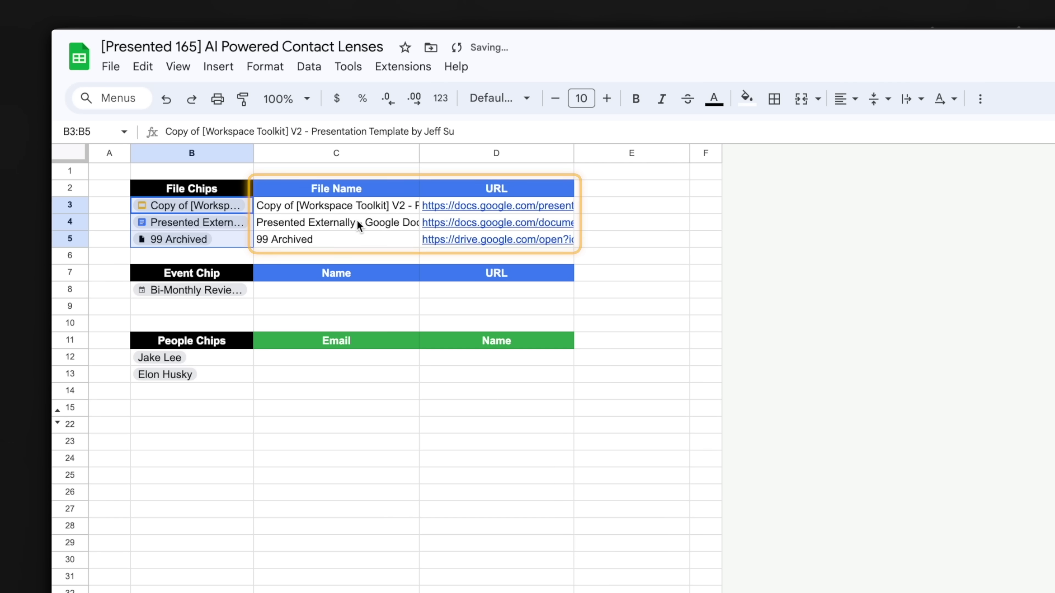
click(384, 413)
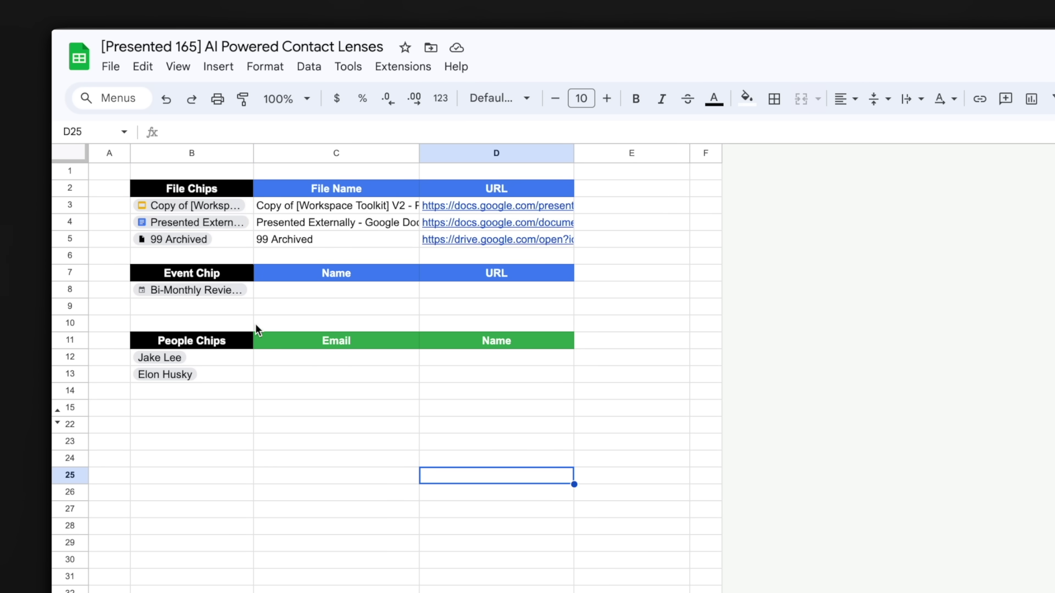
Extract the event chip's summary and URL into row 8
right_click(243, 291)
click(357, 474)
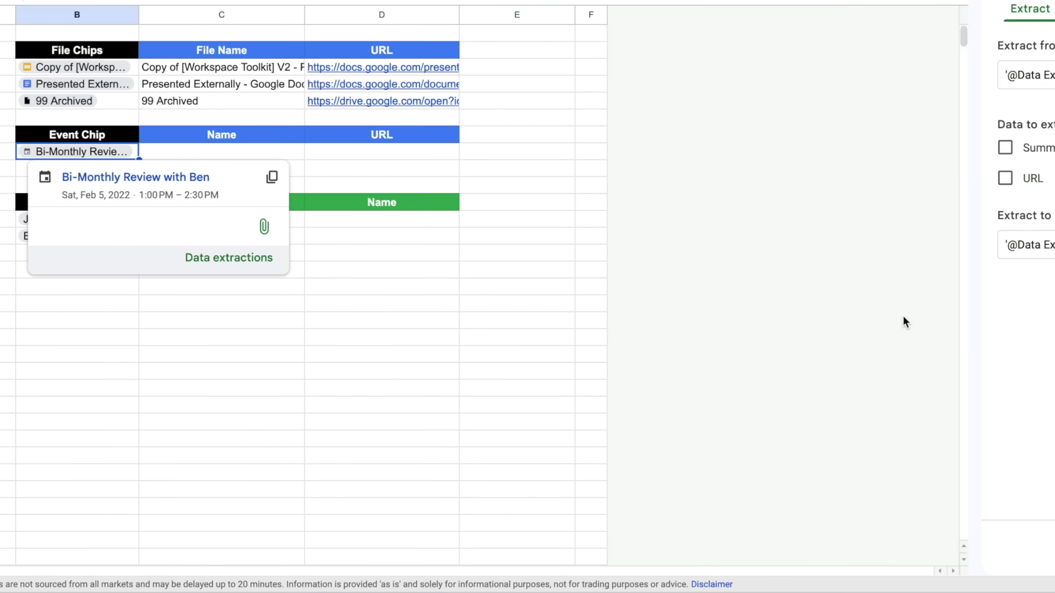
click(1054, 90)
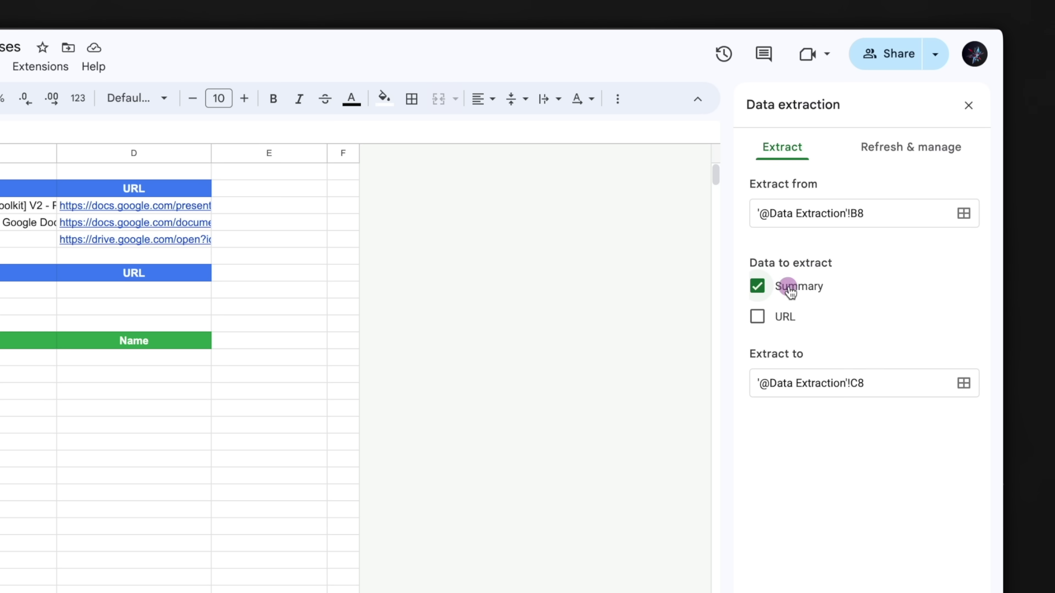
click(793, 326)
click(917, 487)
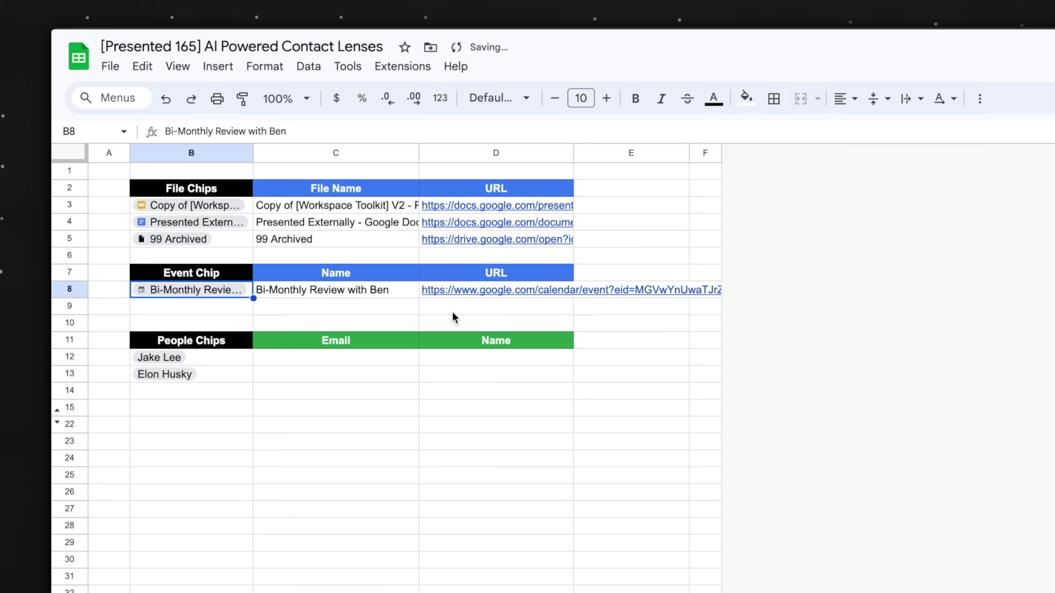
click(263, 414)
Extract the emails and names of the two person chips into C12:D13
click(231, 358)
shift+click(224, 370)
right_click(225, 370)
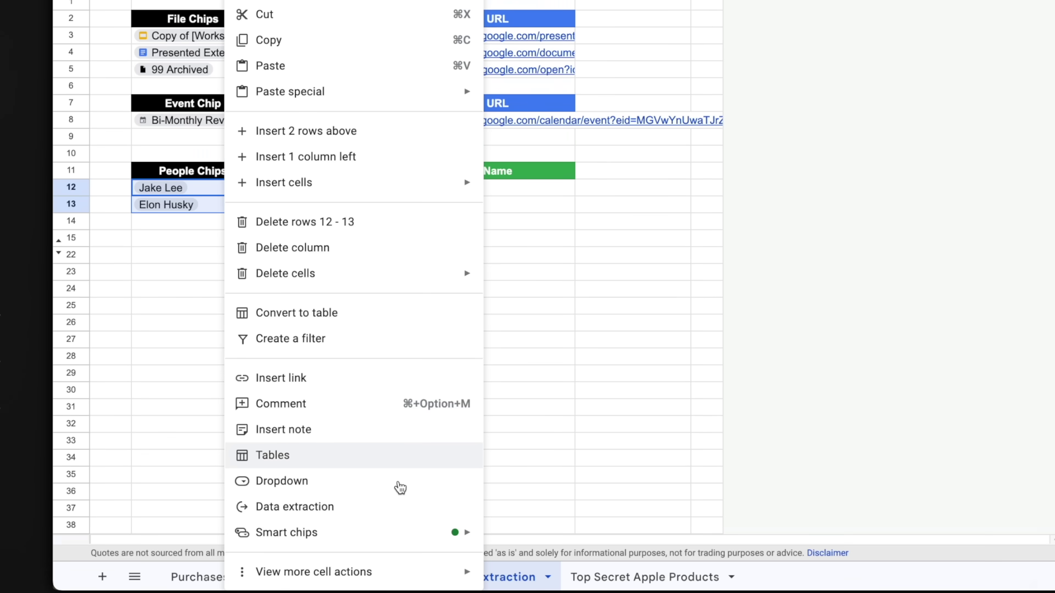
click(399, 506)
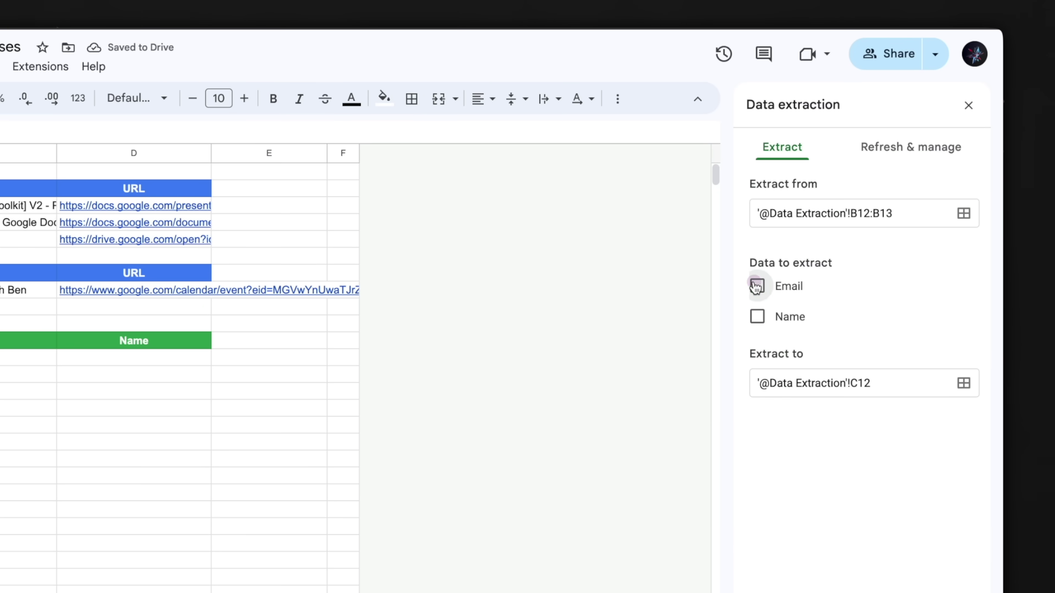
click(756, 317)
click(914, 502)
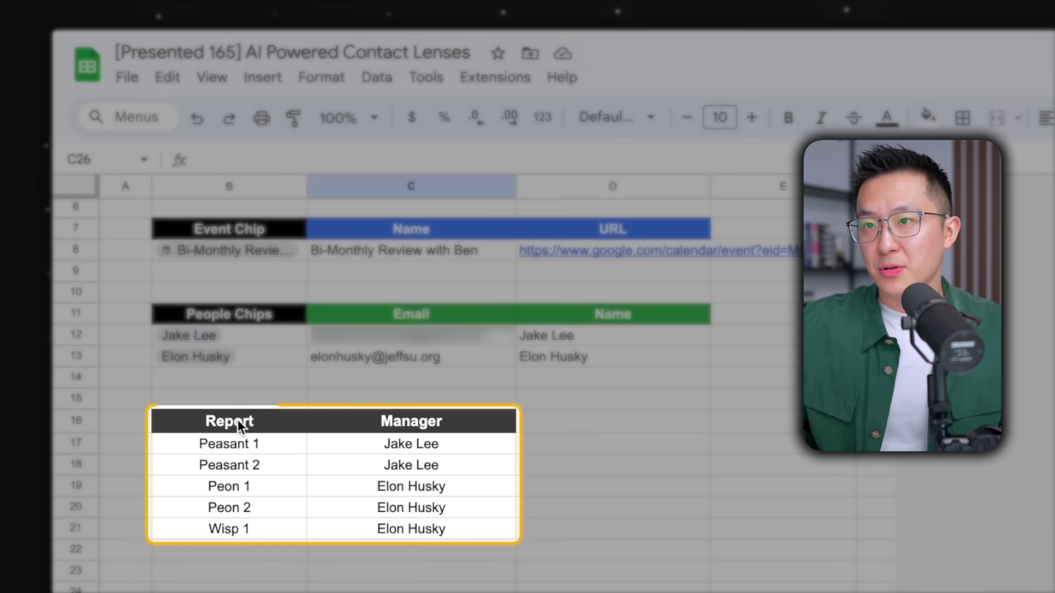
Select the Report/Manager table B16:C21 and insert a chart from it
drag(240, 424, 257, 542)
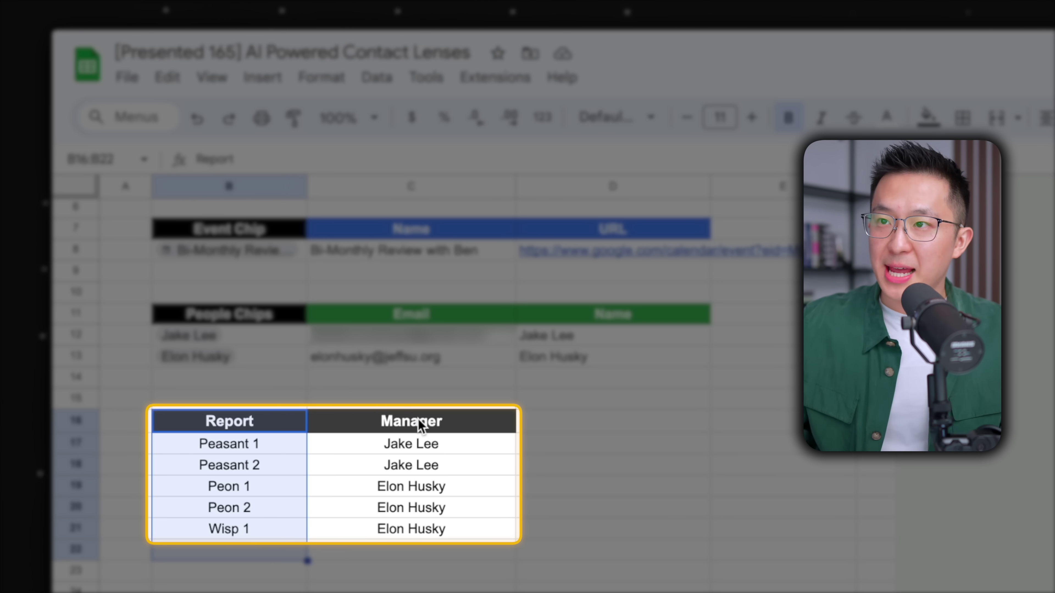
drag(418, 419, 419, 534)
drag(272, 426, 466, 537)
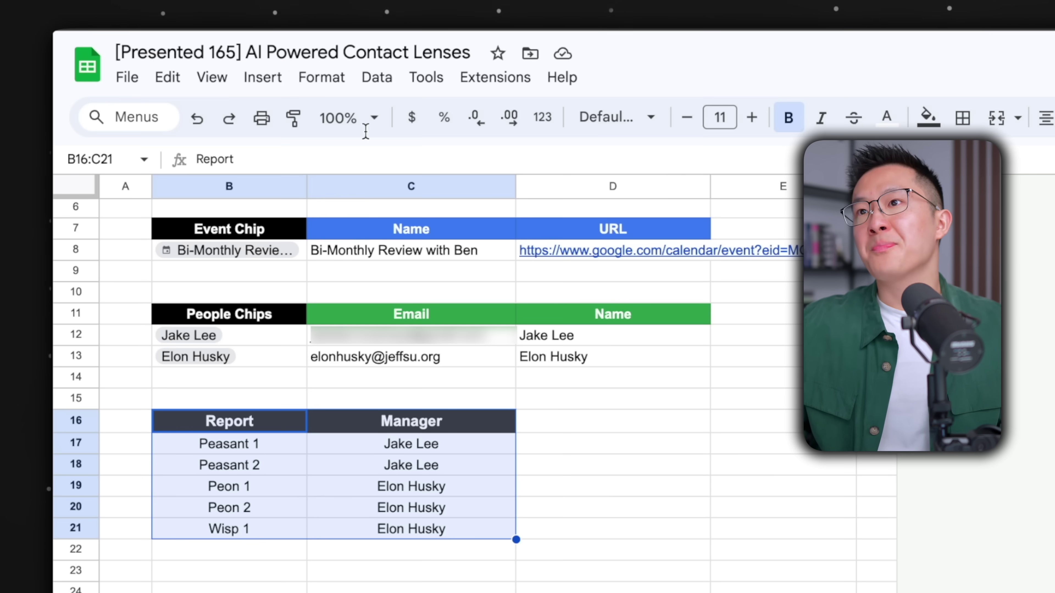
click(285, 85)
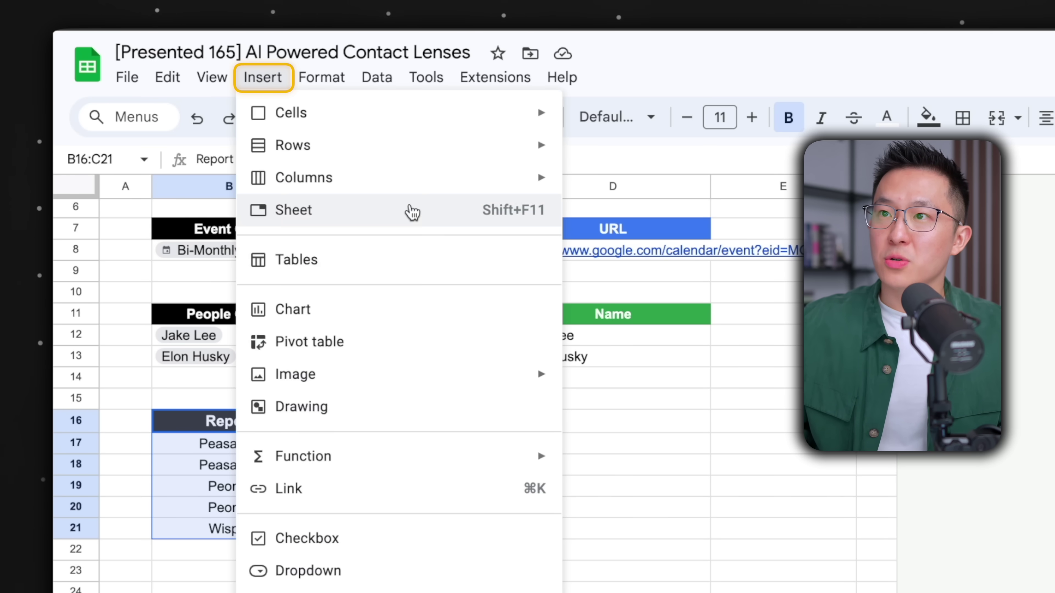
click(415, 316)
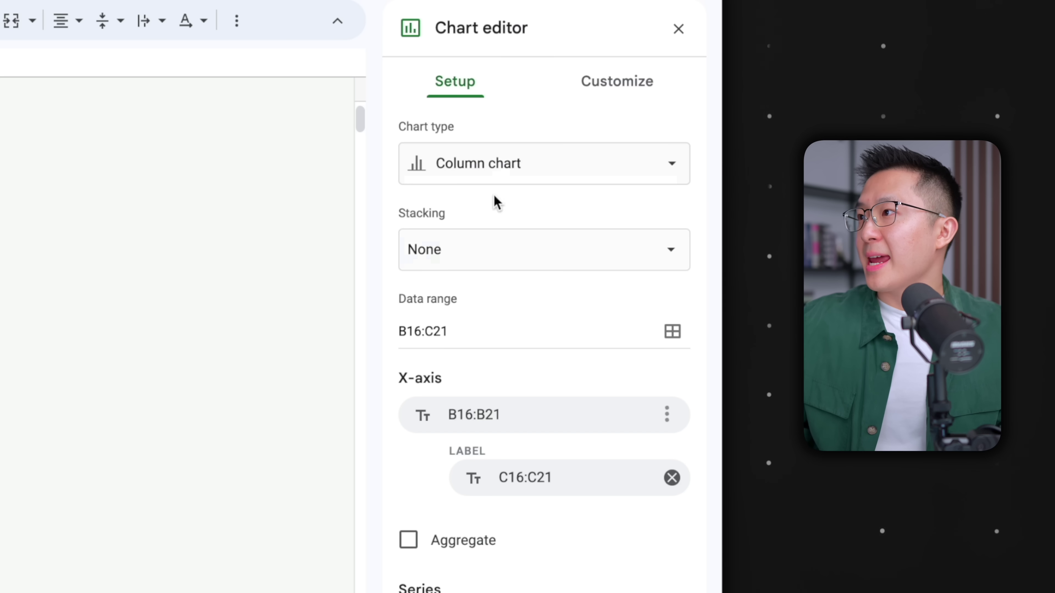
Make it an organizational chart using row 16 as headers
click(426, 166)
scroll(490, 219, down, 10)
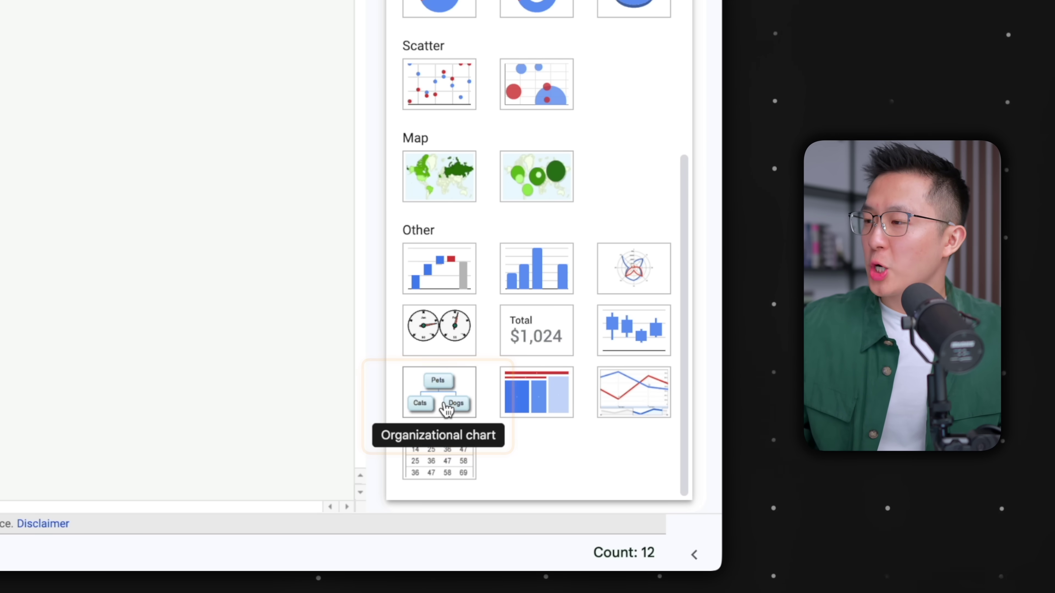
click(448, 407)
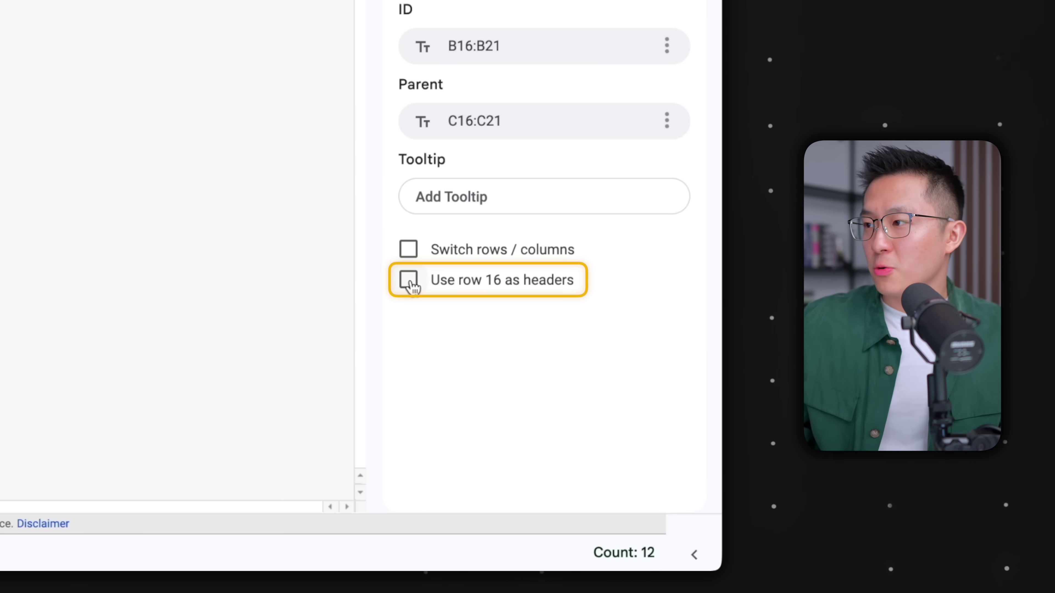
click(409, 281)
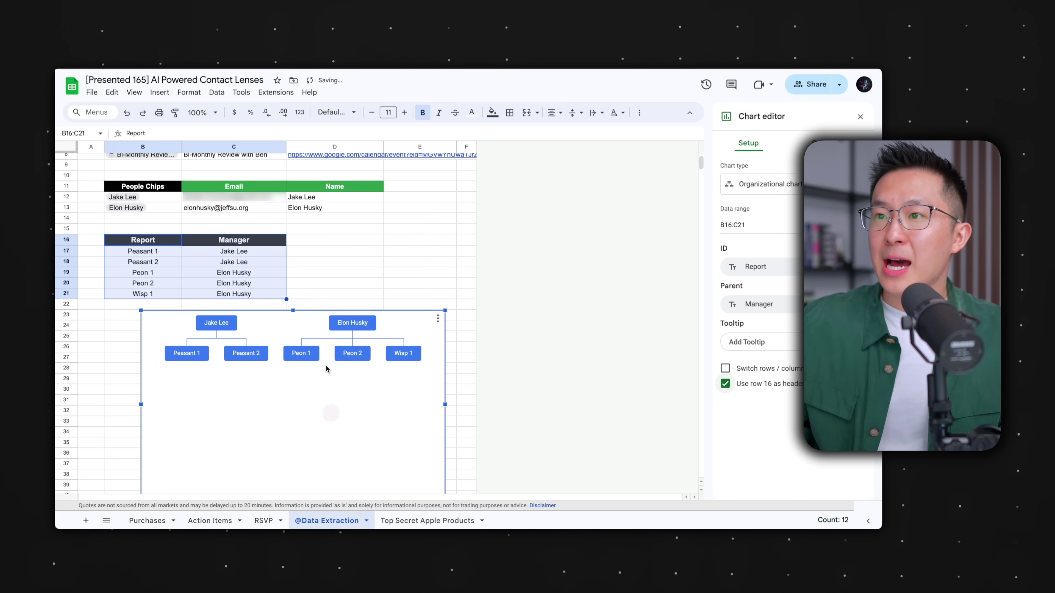
scroll(324, 332, down, 4)
scroll(316, 324, up, 7)
scroll(300, 291, down, 4)
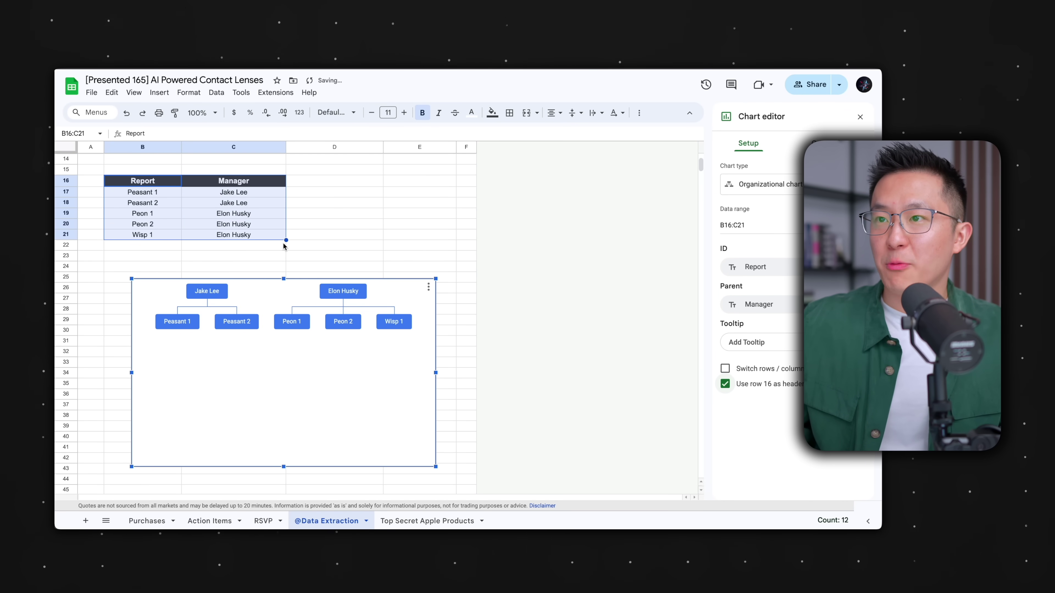
Replace Wisp 1's manager in C21 with a new third manager's name
click(267, 234)
text(T)
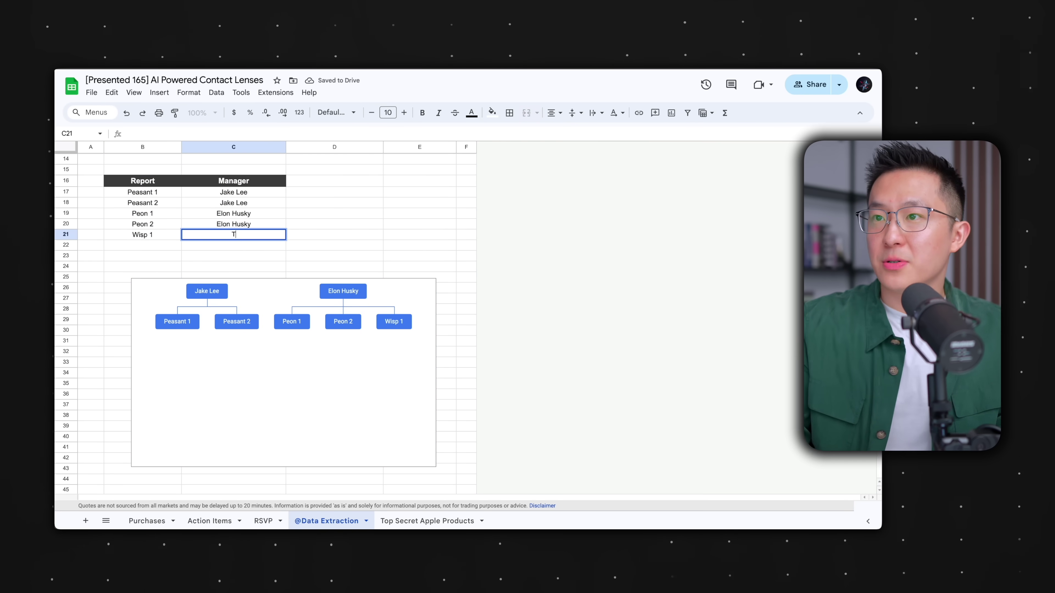
text(im Cookie)
key(Return)
Colour all the org chart's nodes green
double_click(353, 376)
click(825, 144)
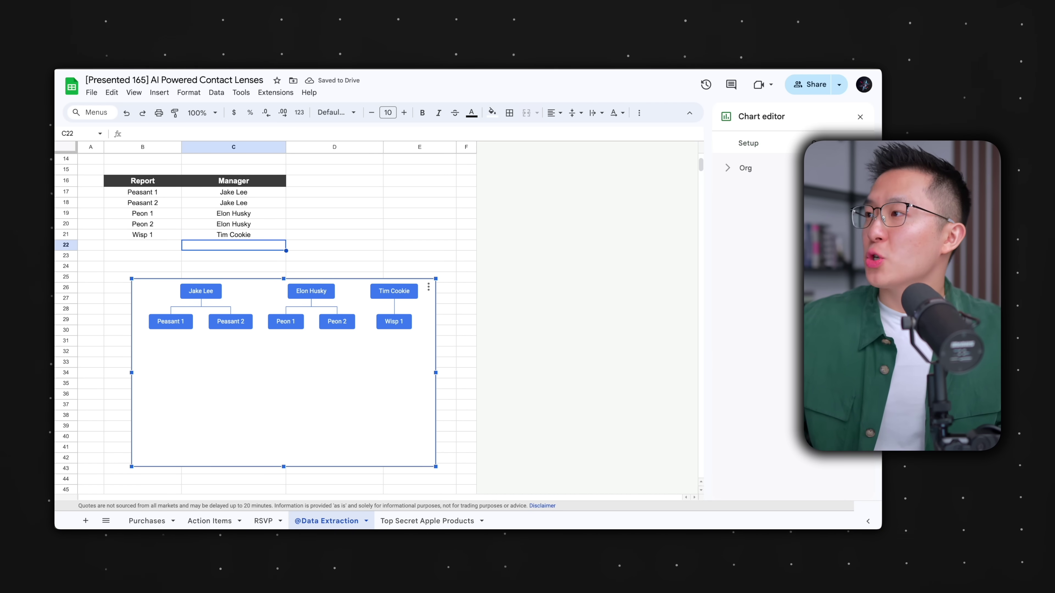
click(731, 166)
click(748, 253)
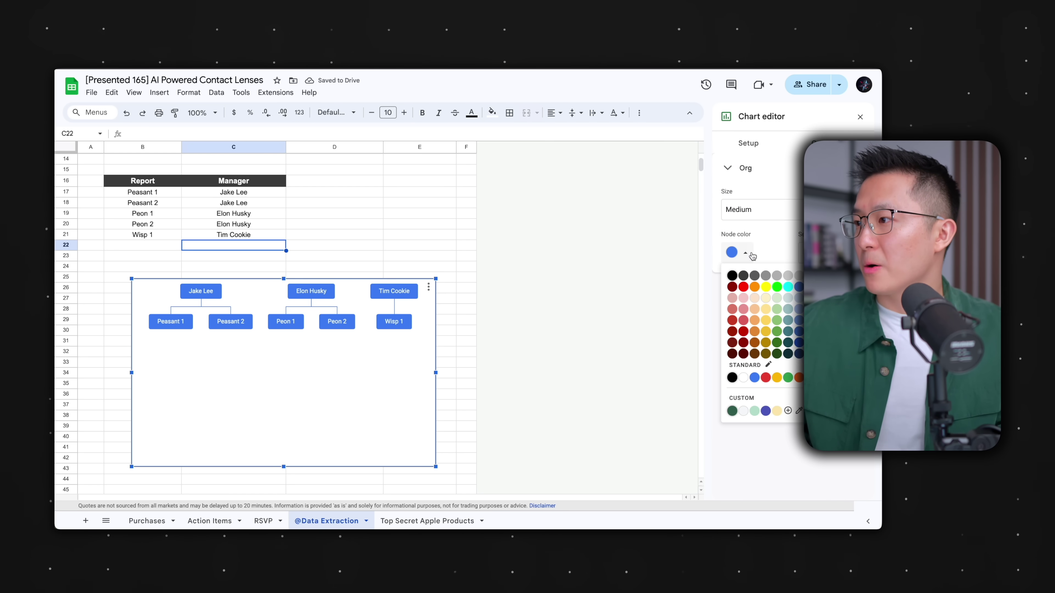
click(788, 378)
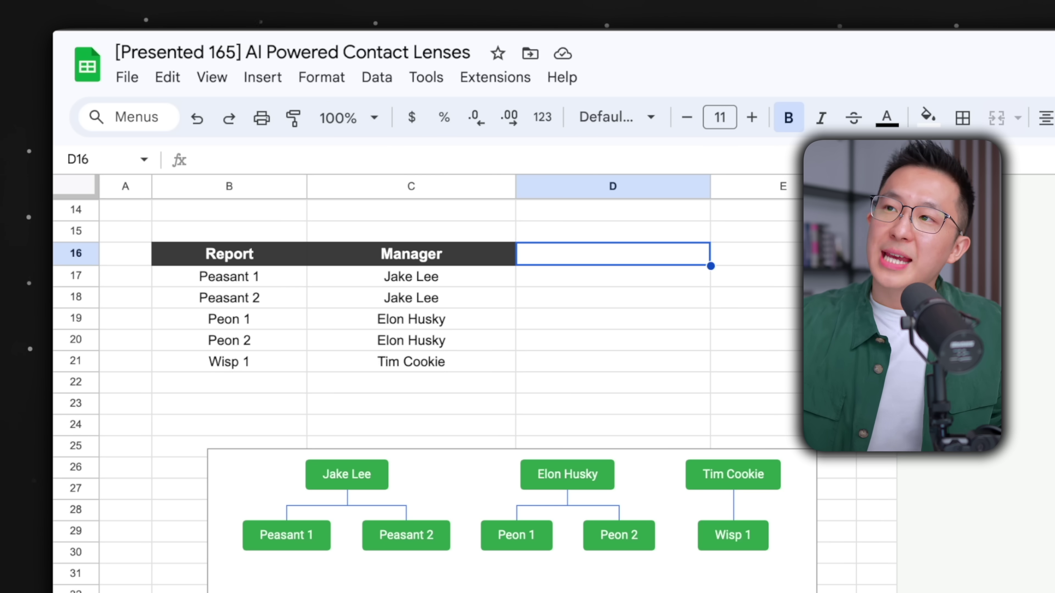
text(@today)
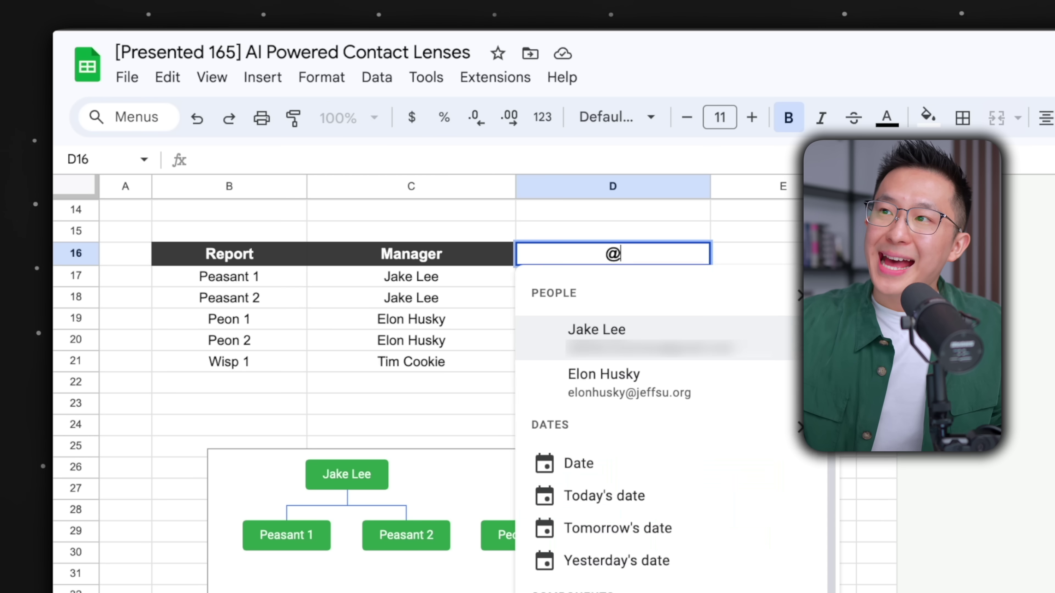
key(Return)
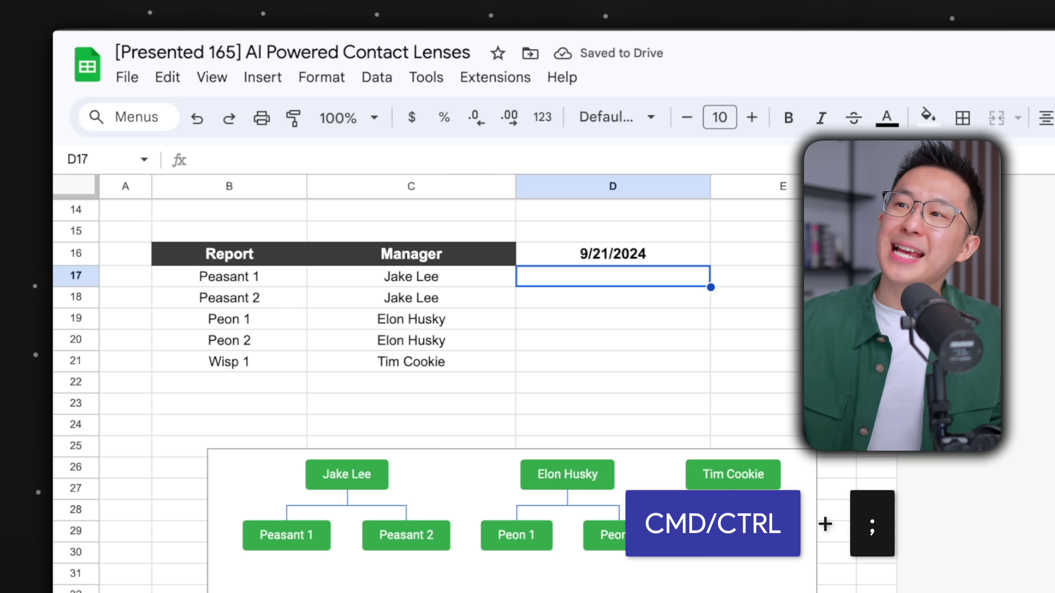
key(ctrl+semicolon)
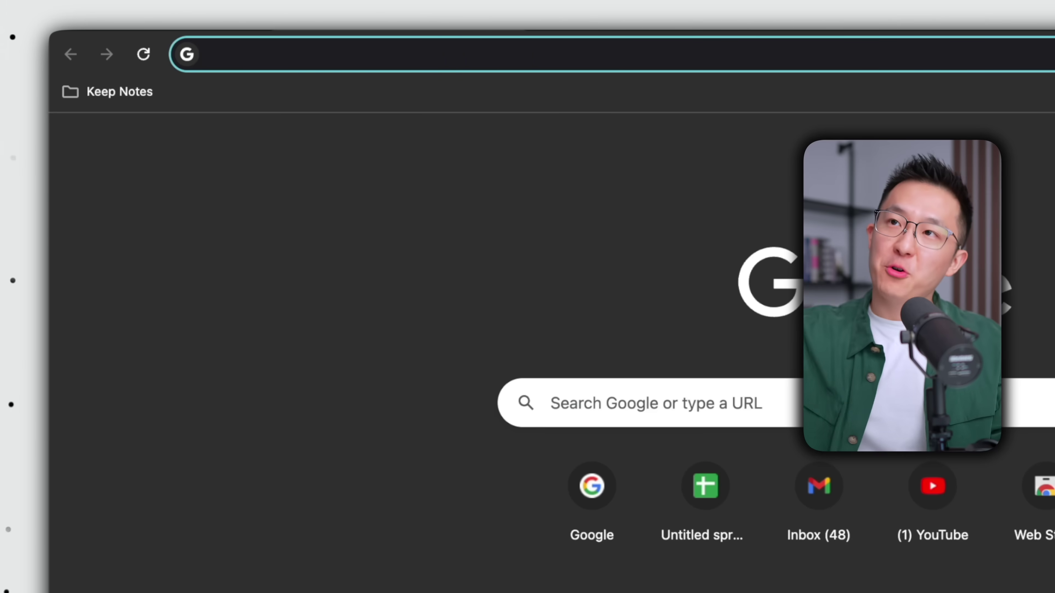
Create a new spreadsheet via sheets.new and paste the product table at B2
text(sheets.new)
key(Return)
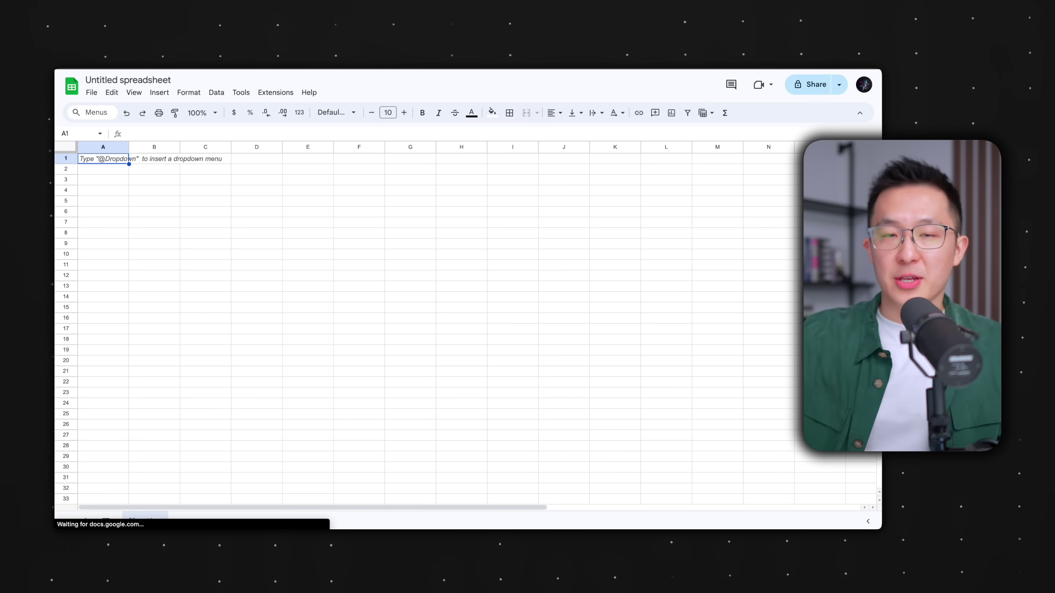
click(154, 168)
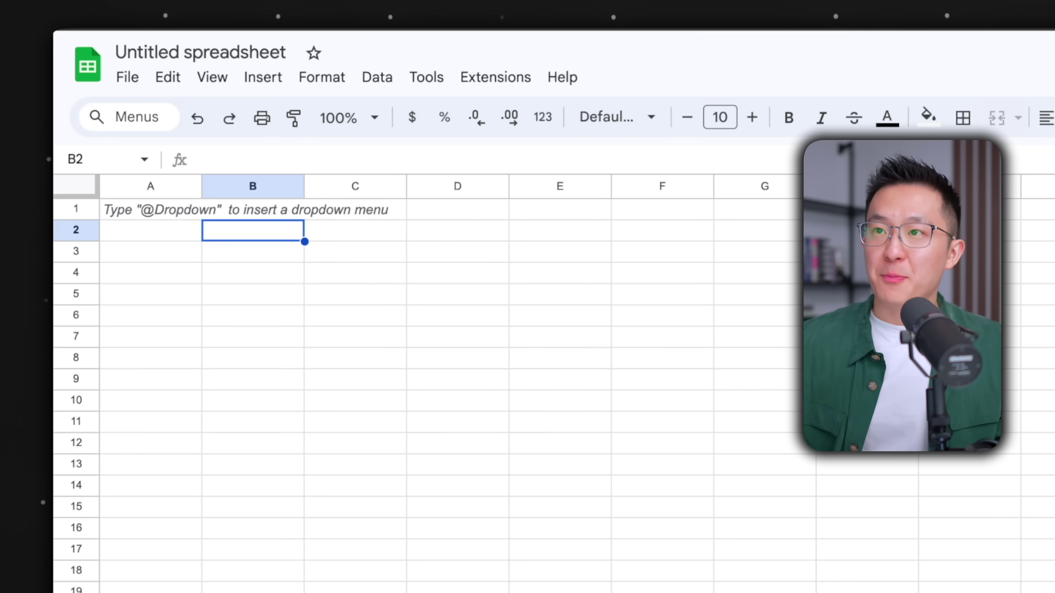
text(Product Name	SKU Number	Price (USD) Apple HoloLens	APHL-001	$1,499 Apple AirCar	APAC-001	$99,999 Apple iPet	APIP-001	$499 Apple NeuroLink	APNL-001	$2,999 Apple QuantumW	APQW-001	$799 Apple iGrow	APIG-001	$199 Apple DreamPo	APD-001	$3,499 Apple Teleport	APT-001	$4,999 Apple iCook	APIC-001	$599 Apple OmniTool	APOT-001	$399)
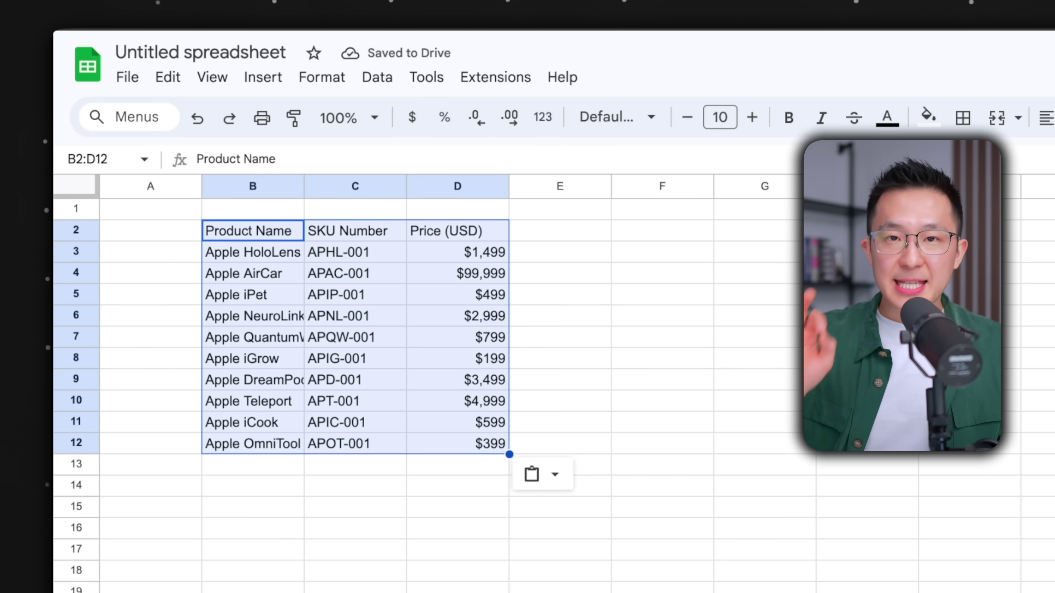
Jump around the table's corners from B2 using Ctrl+arrow shortcuts
click(253, 231)
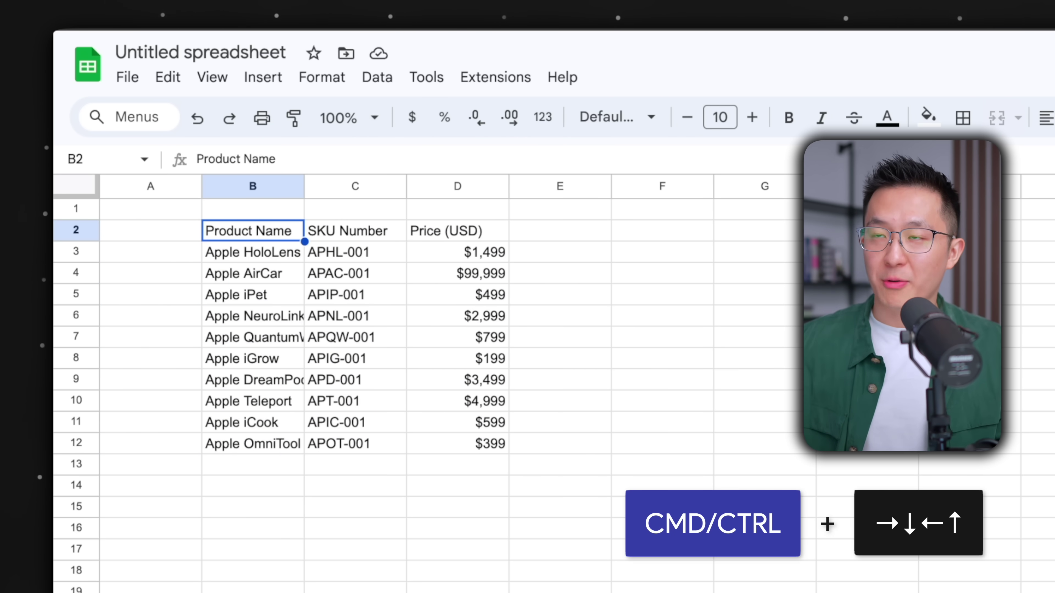
key(ctrl+Right)
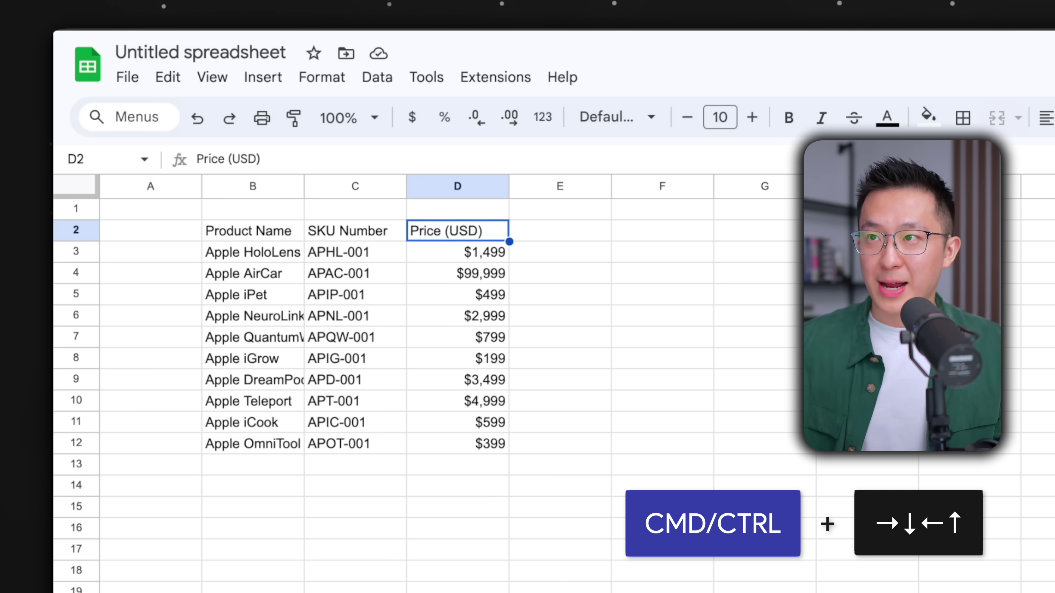
key(ctrl+Down)
key(ctrl+Left)
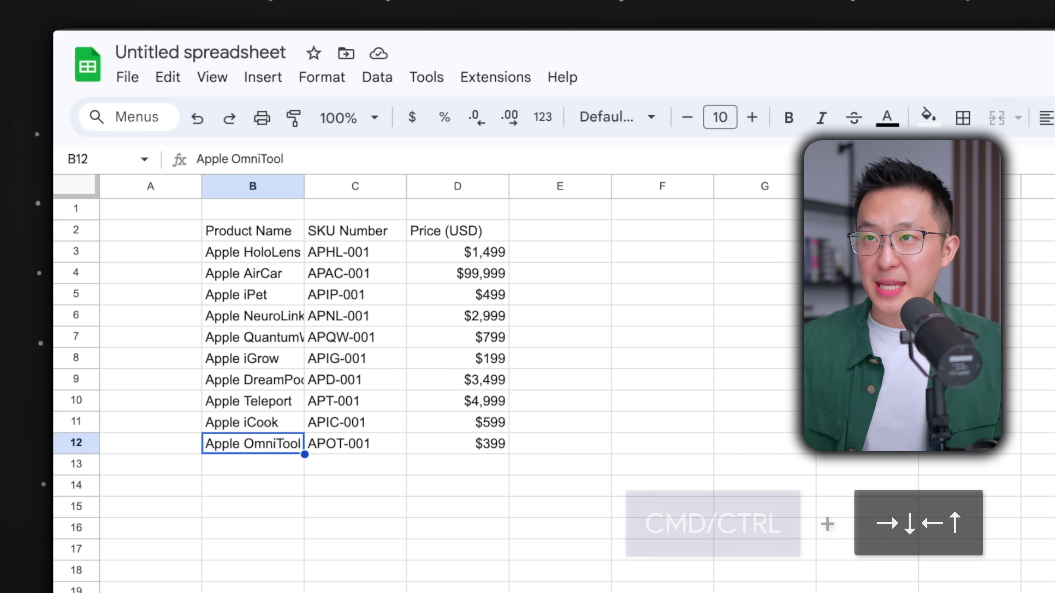
key(ctrl+Up)
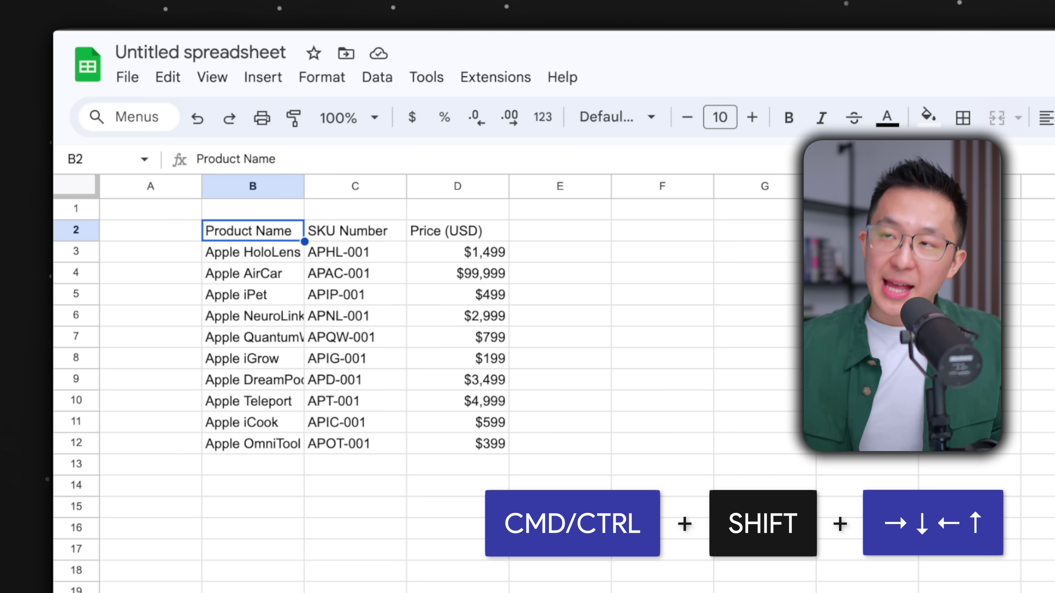
Select B2:D12, fill right and down with Ctrl+R/Ctrl+D, then undo
key(ctrl+shift+Right)
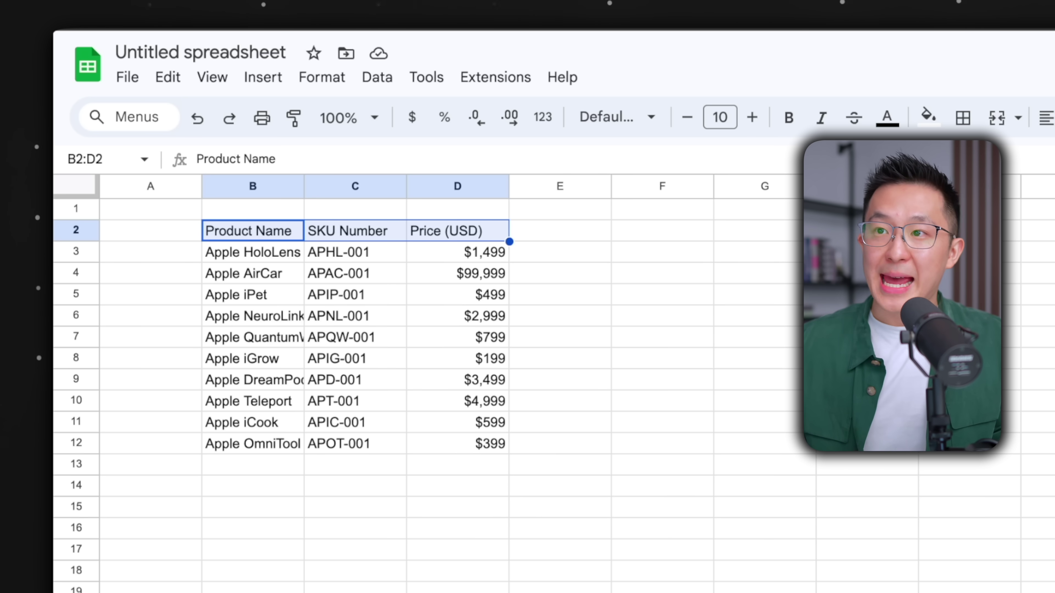
key(ctrl+shift+Down)
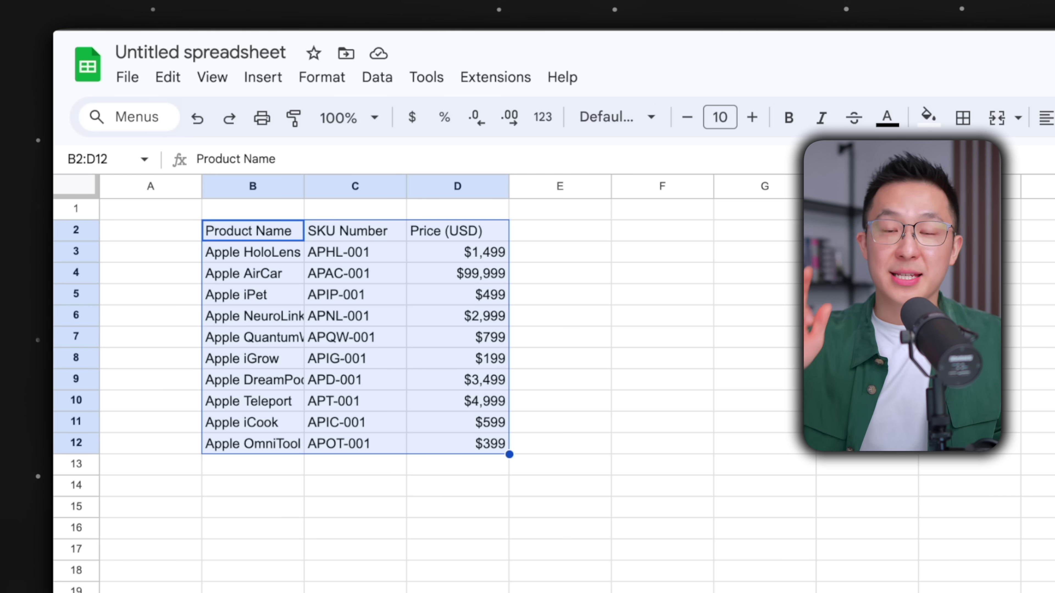
key(ctrl+r)
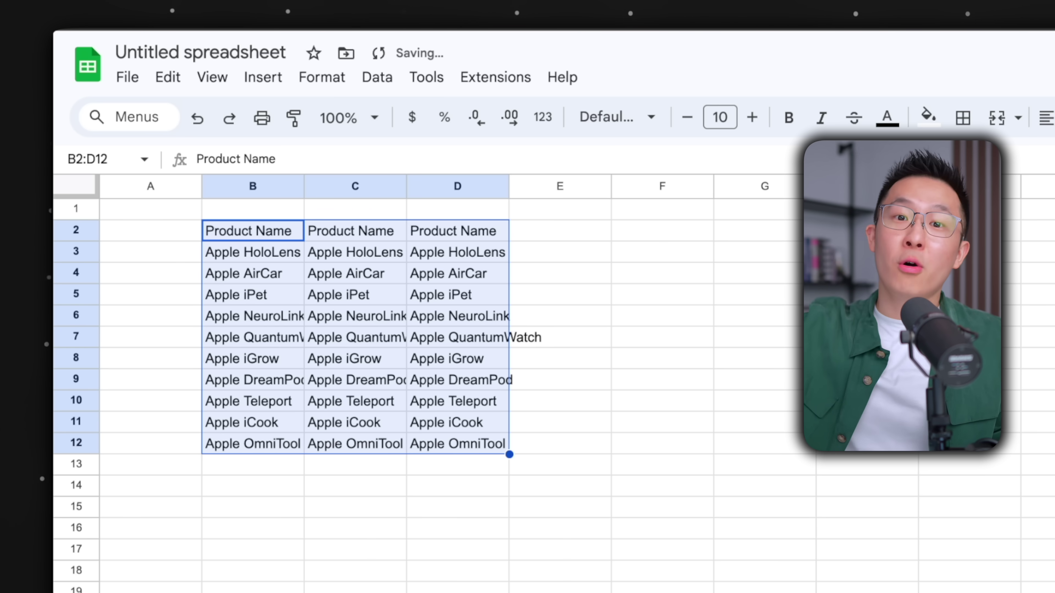
key(ctrl+d)
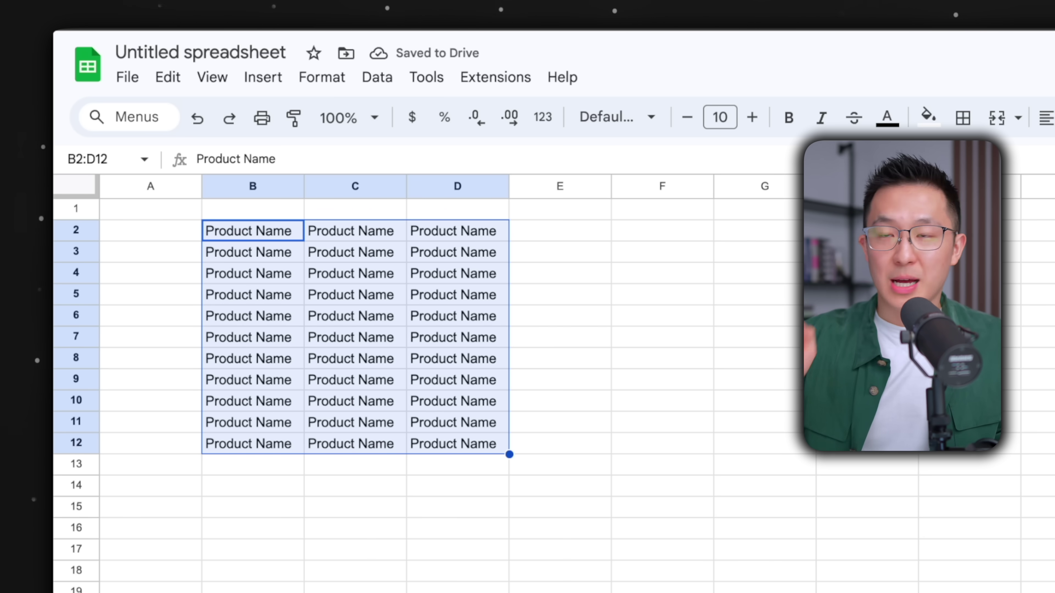
key(ctrl+z)
key(ctrl+z)
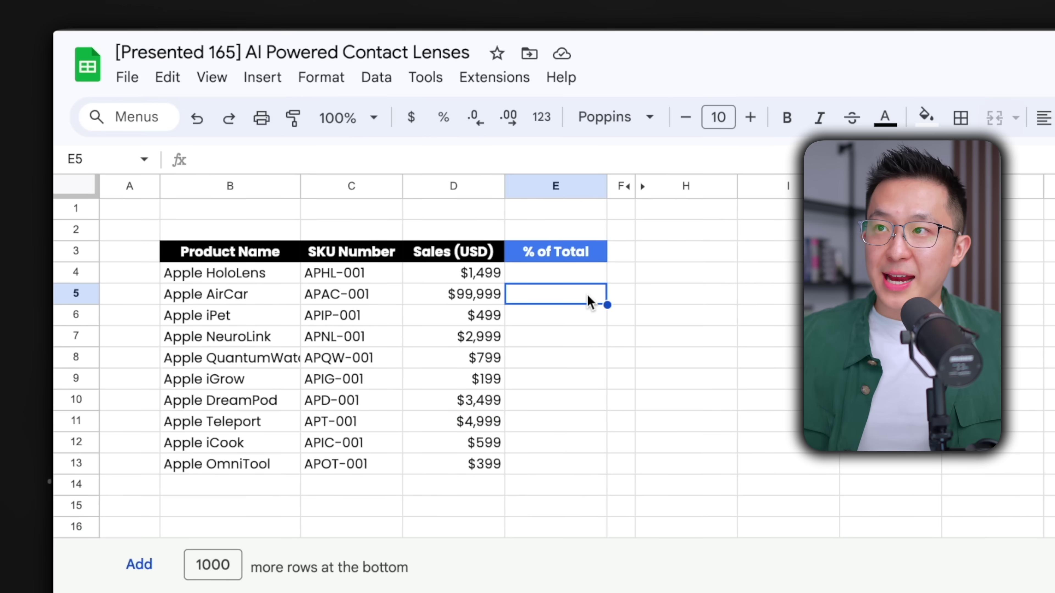
Enter =D4/SUM($D$4:$D$13) in E4 for the first product's share
click(315, 191)
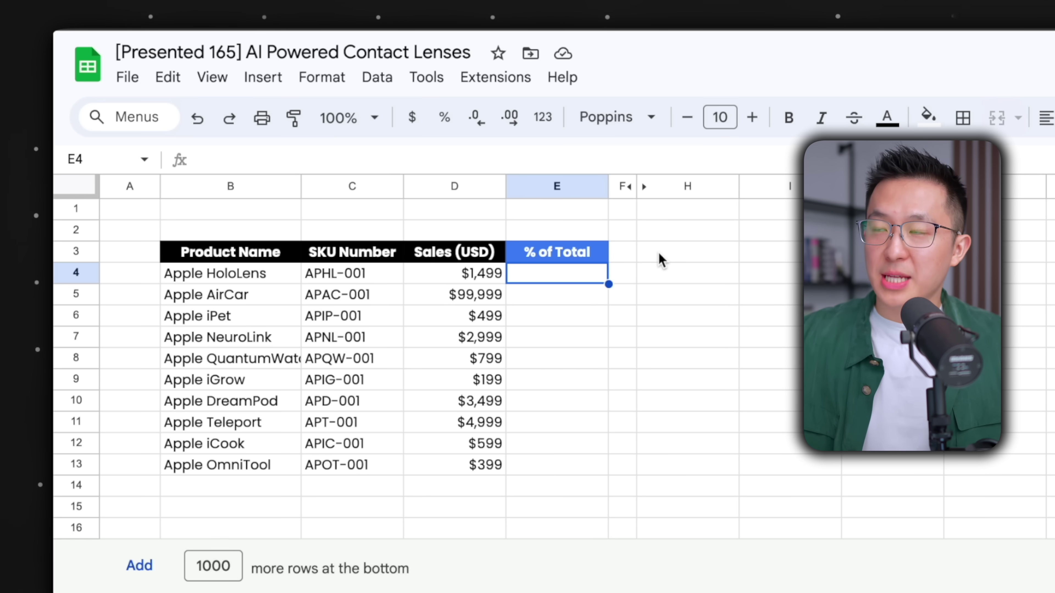
text(=D4)
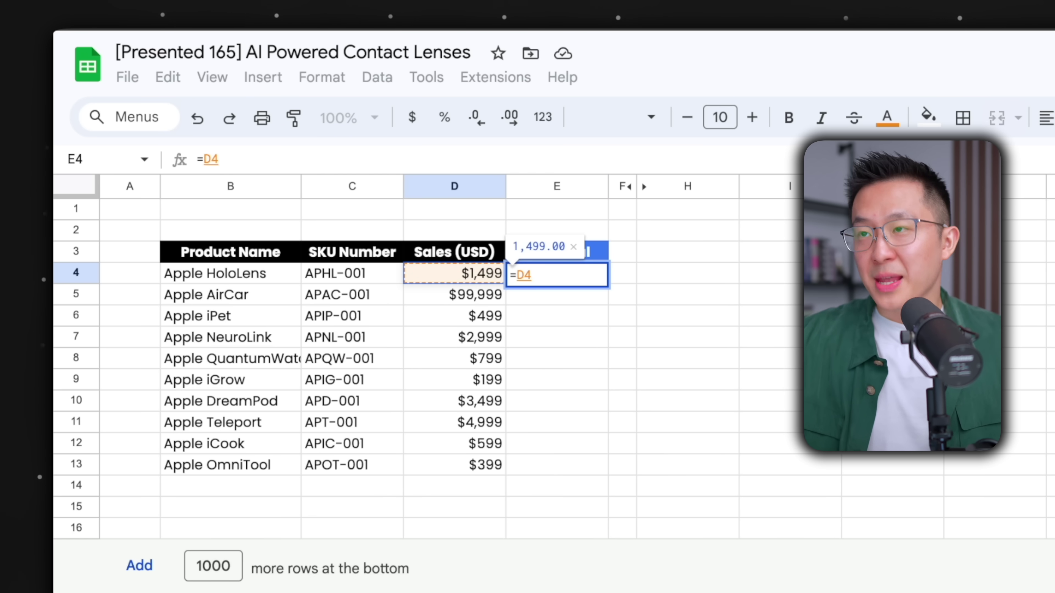
text(/SUM()
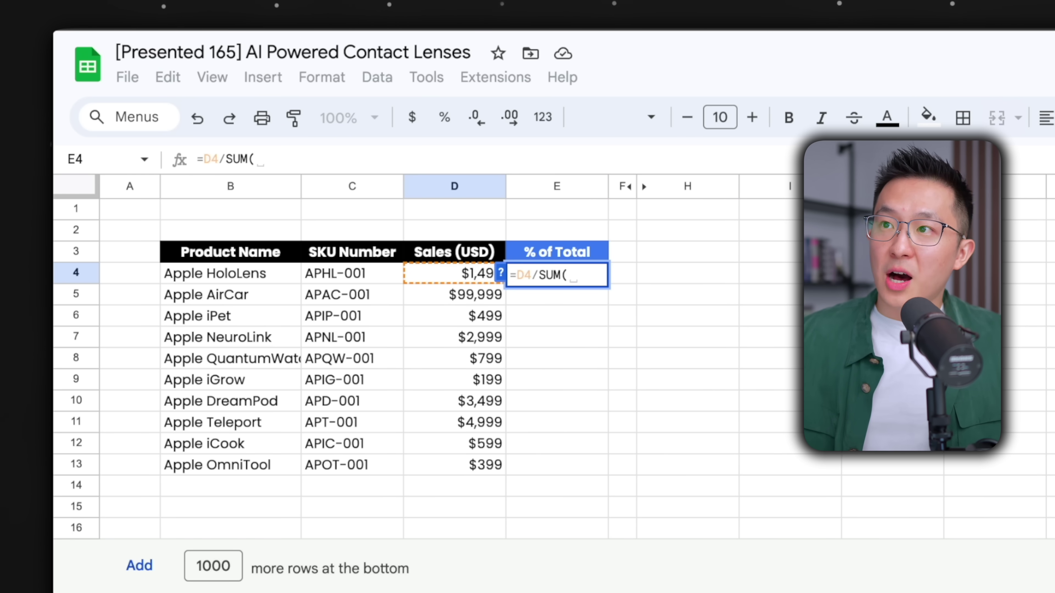
text(D4)
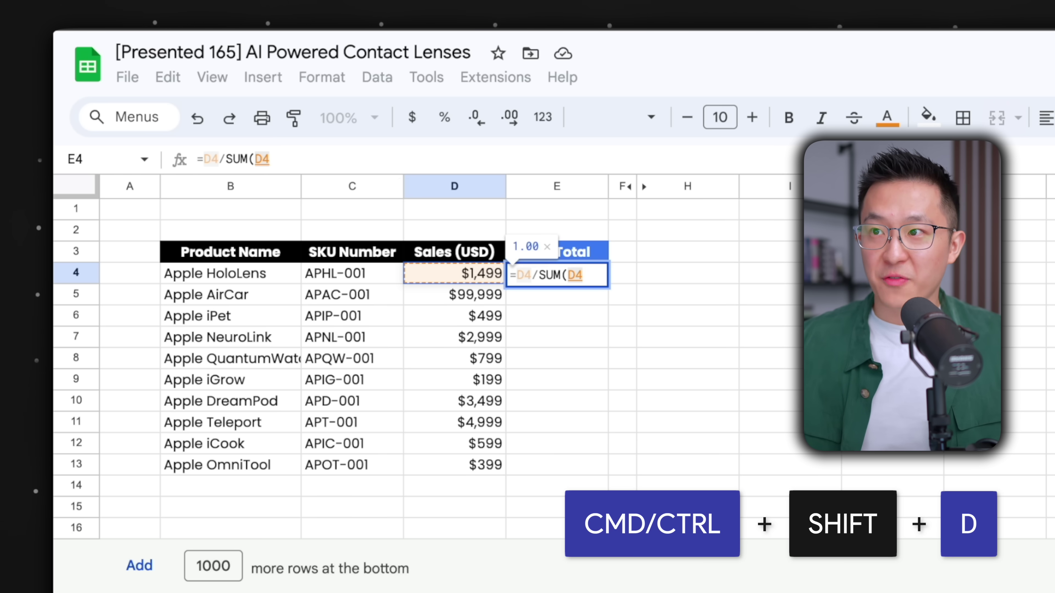
key(ctrl+shift+Down)
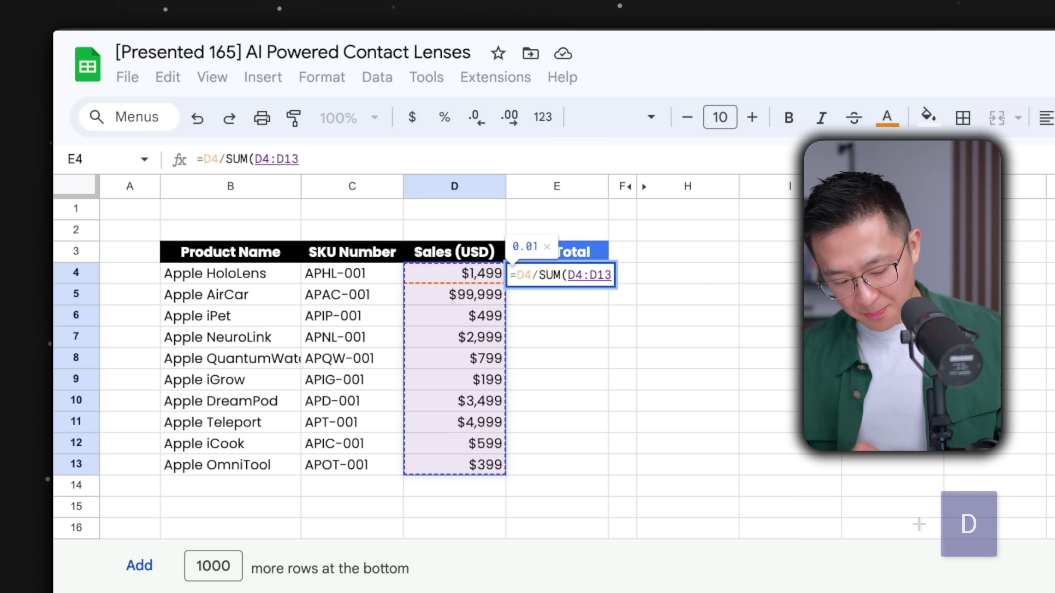
key(F4)
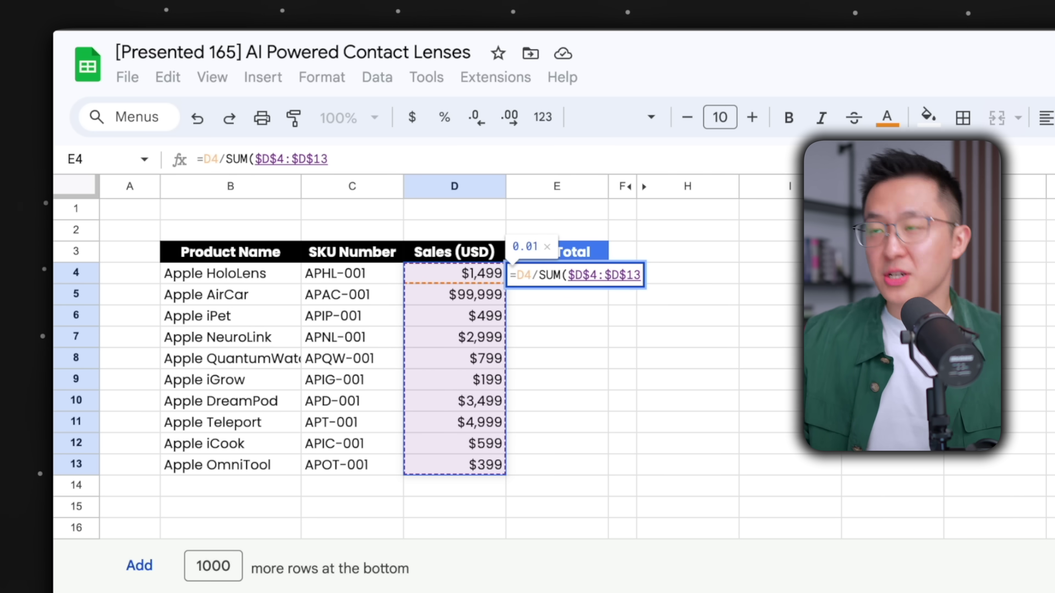
text())
key(Return)
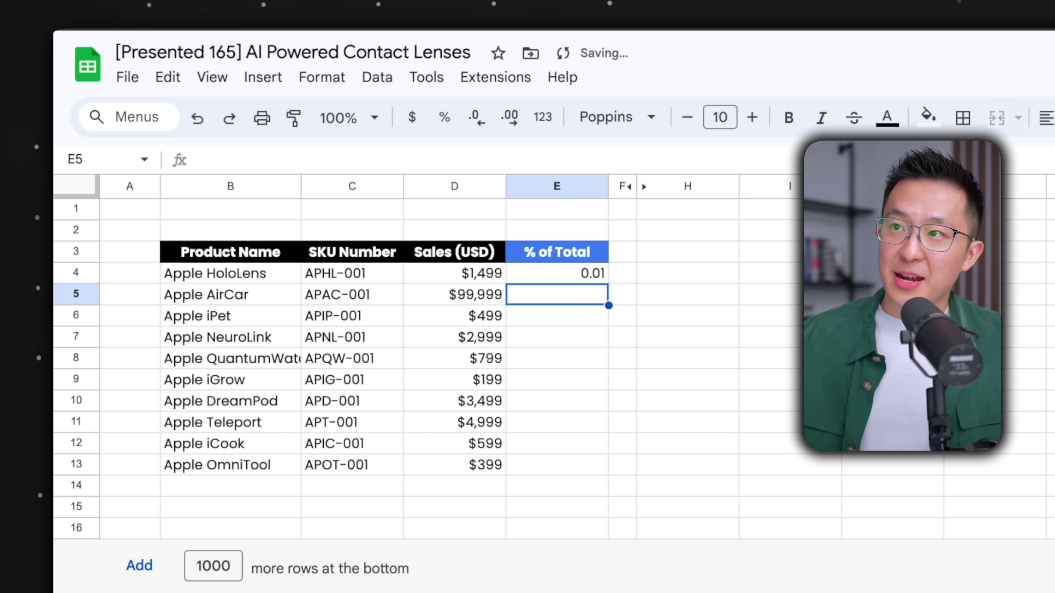
Fill the E4 formula down through E13 with Ctrl+D
click(454, 294)
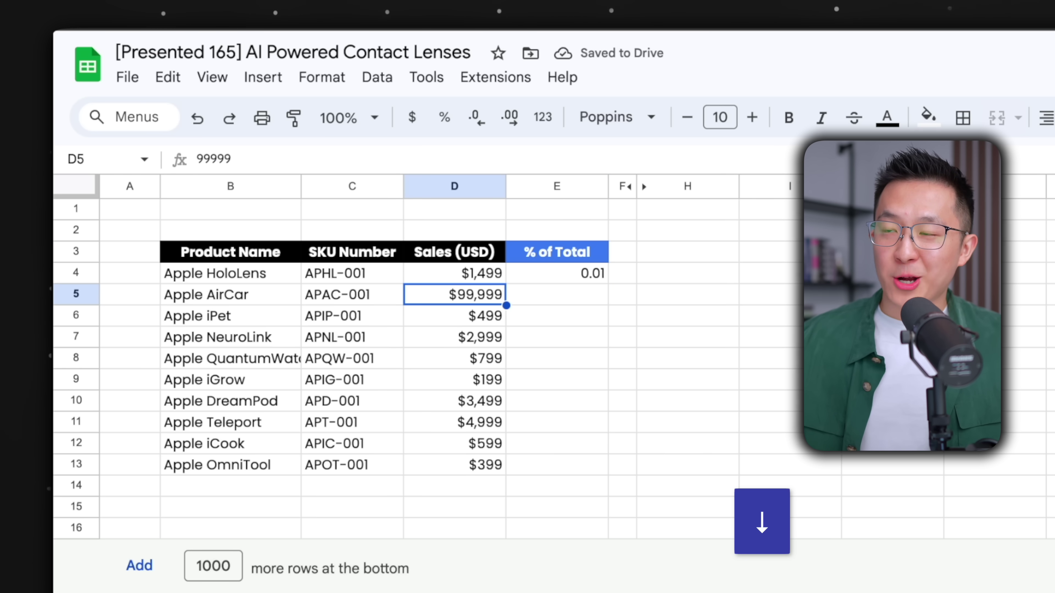
key(ctrl+Down)
key(Right)
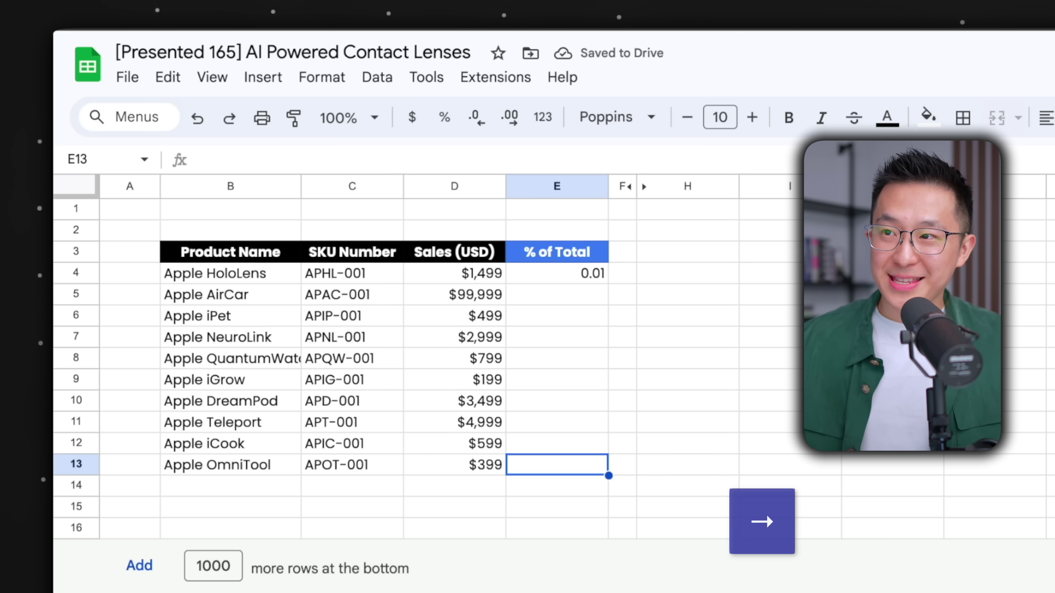
key(ctrl+shift+Up)
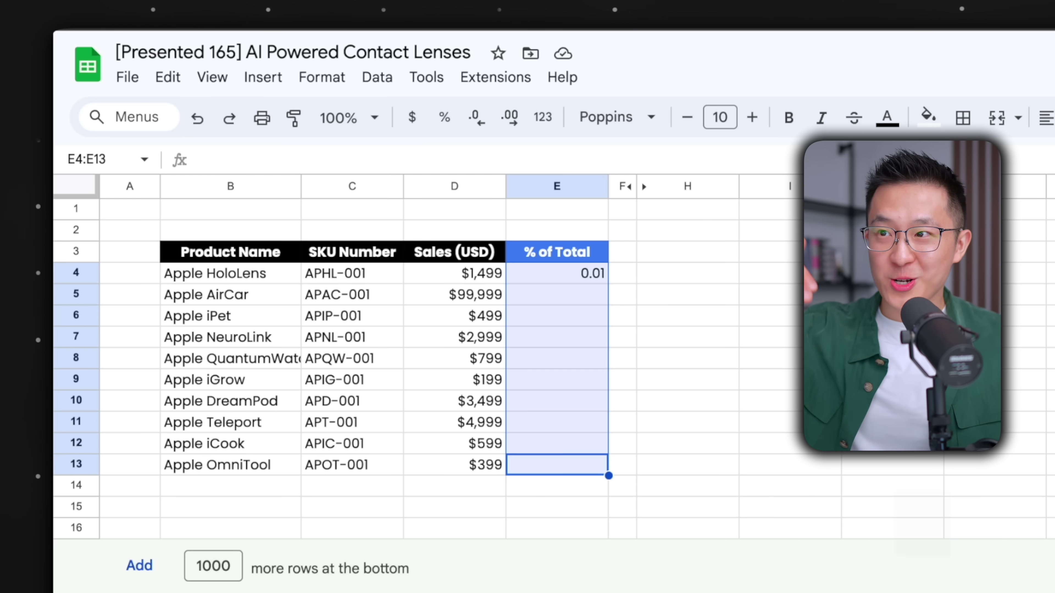
key(ctrl+d)
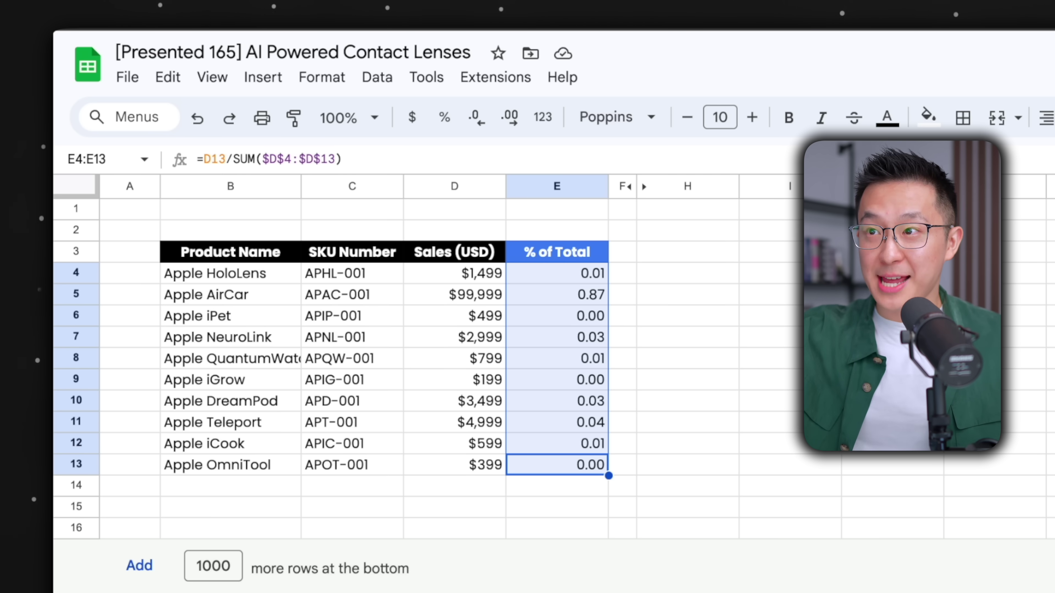
key(alt+slash)
key(alt+slash)
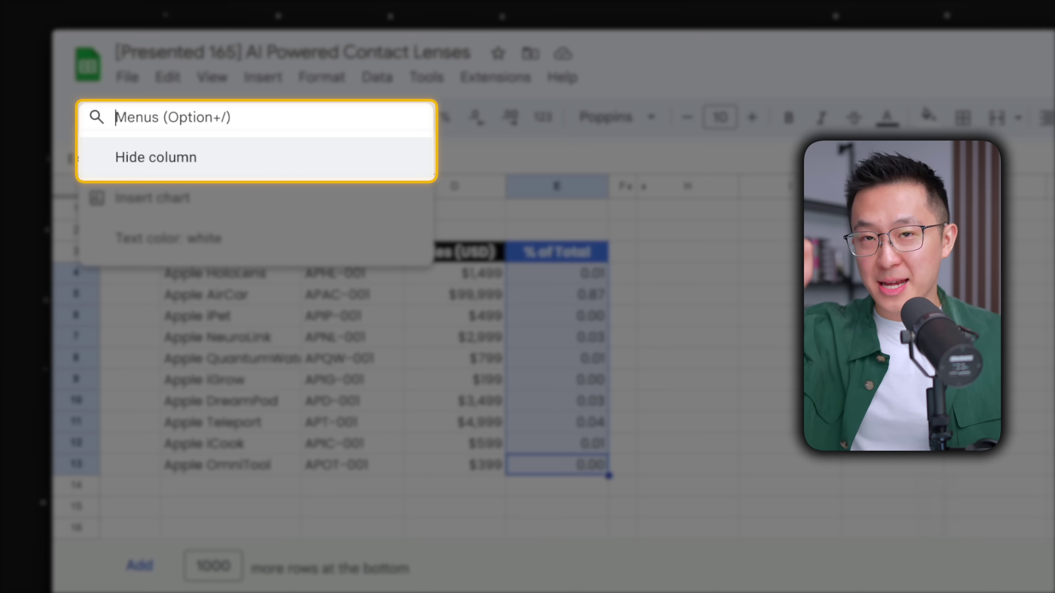
Apply the percent number format to the % of Total column via menu search
text(percent)
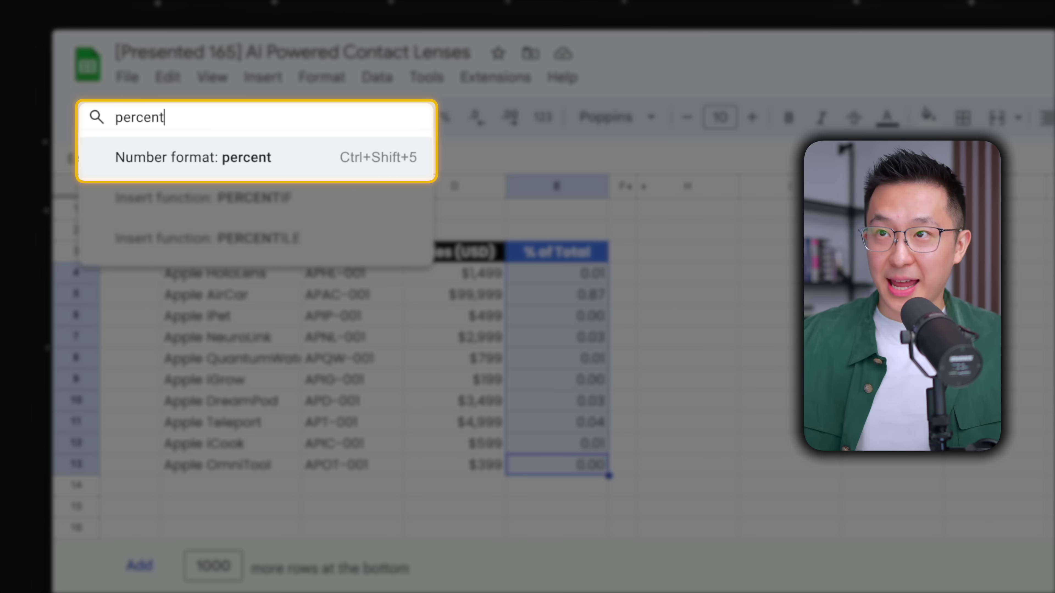
key(Return)
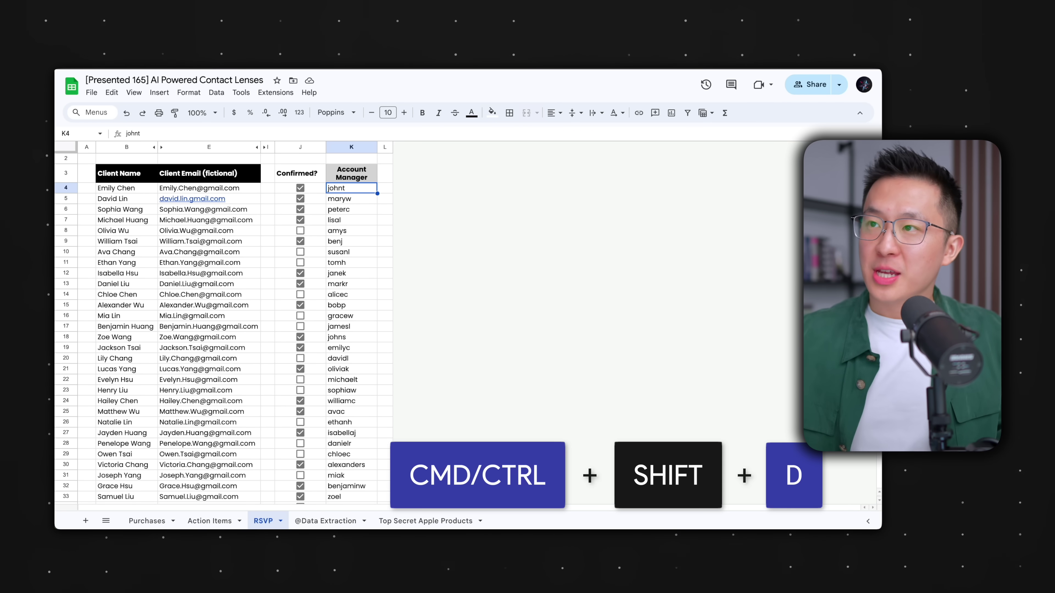
Select Account Manager cells K4:K48 and open conditional formatting
key(ctrl+shift+Down)
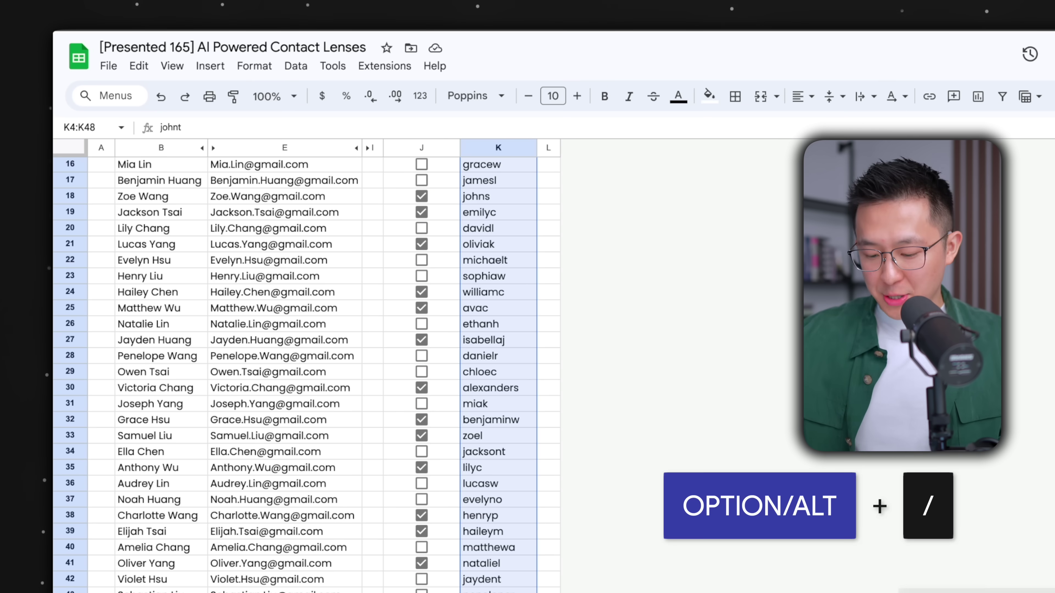
key(alt+slash)
text(condition)
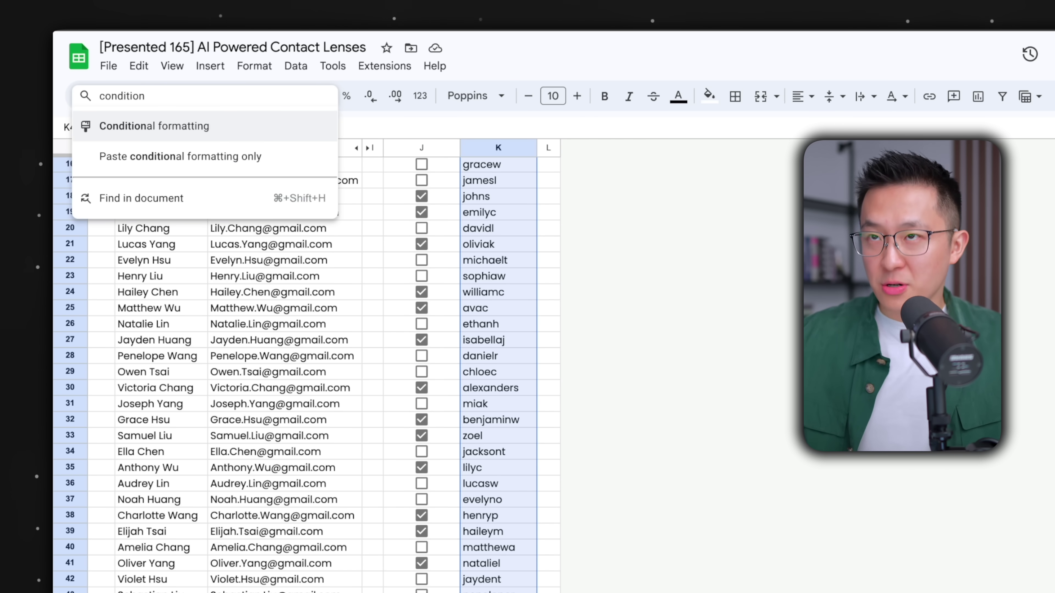
key(Return)
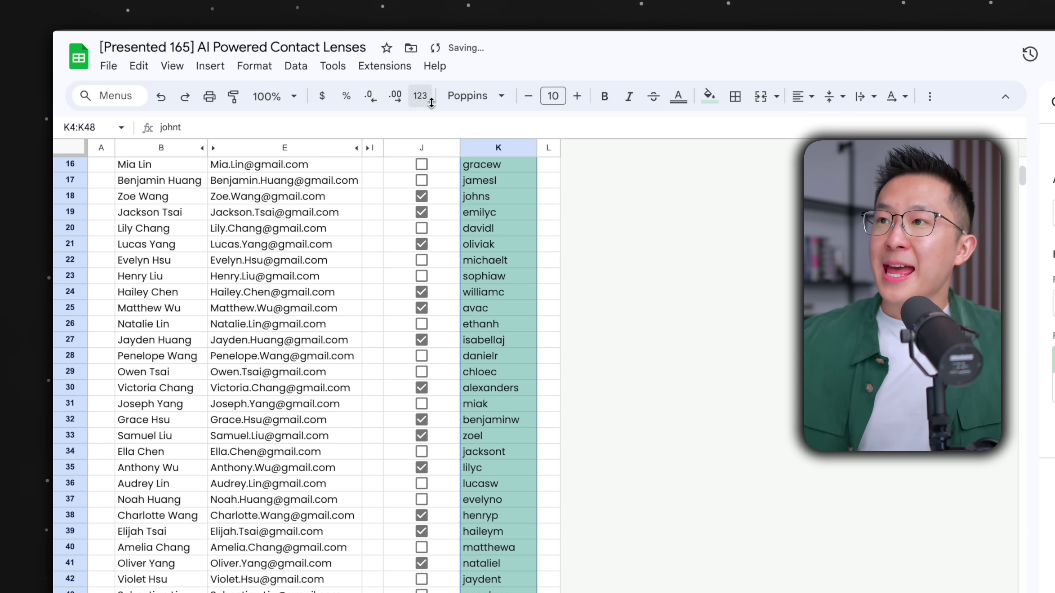
scroll(496, 303, up, 5)
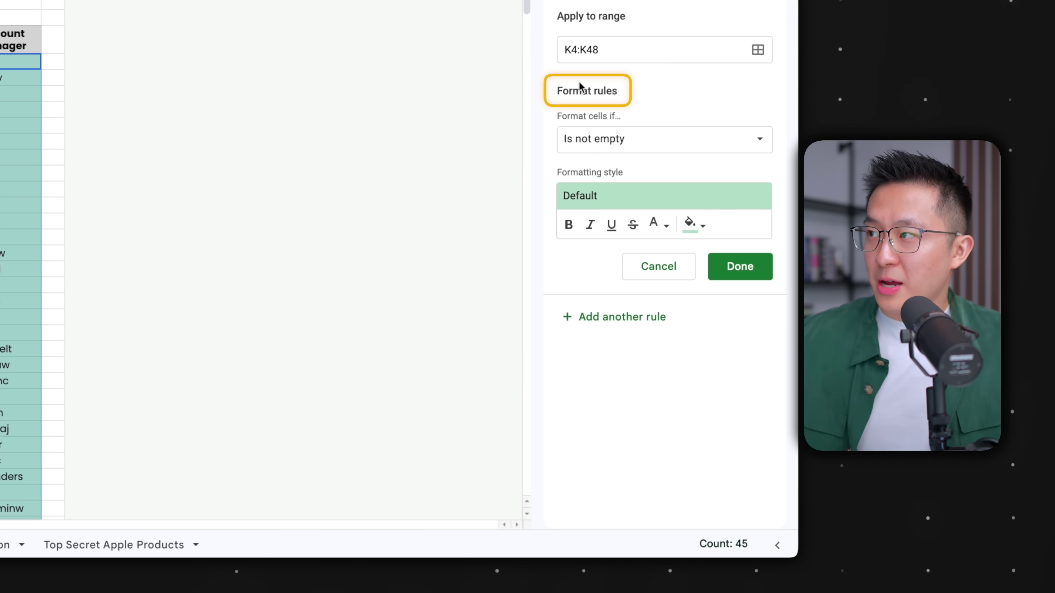
Add a custom formula rule =J4=FALSE with the red preset style
click(581, 138)
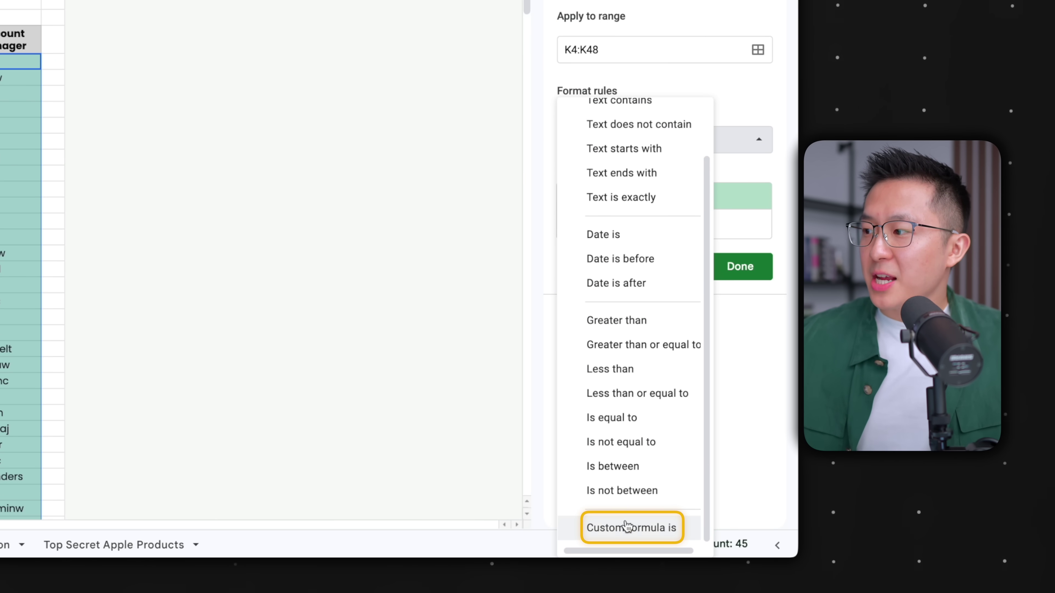
click(629, 534)
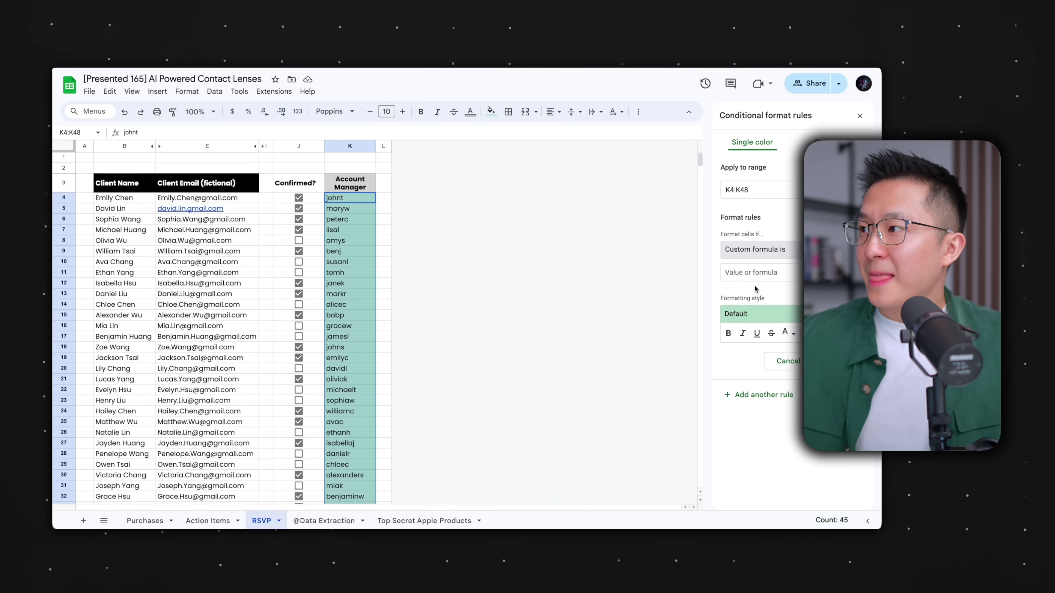
click(615, 170)
text(=J4)
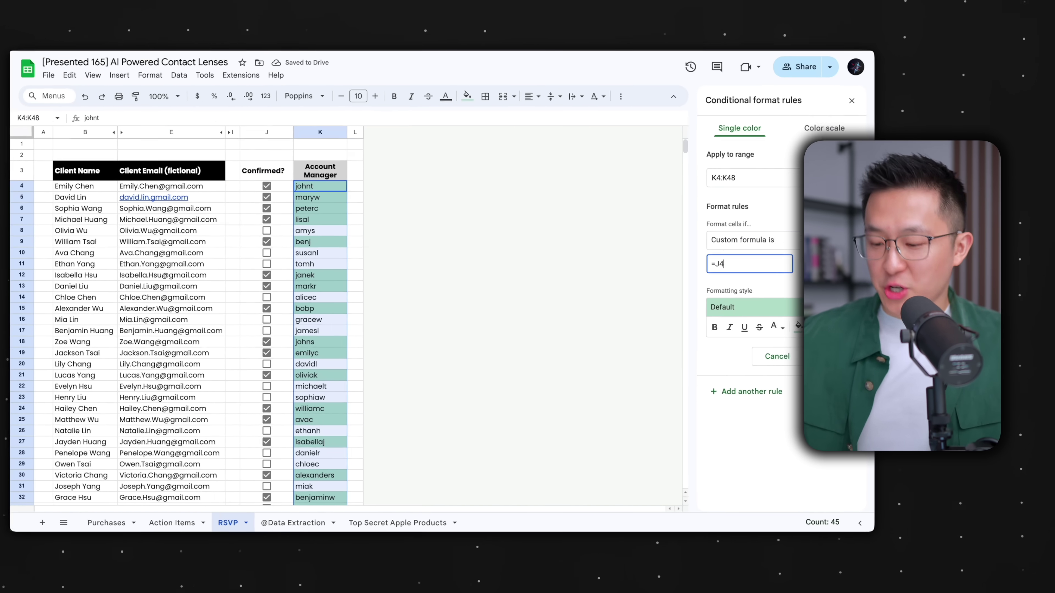
text(=FALSE)
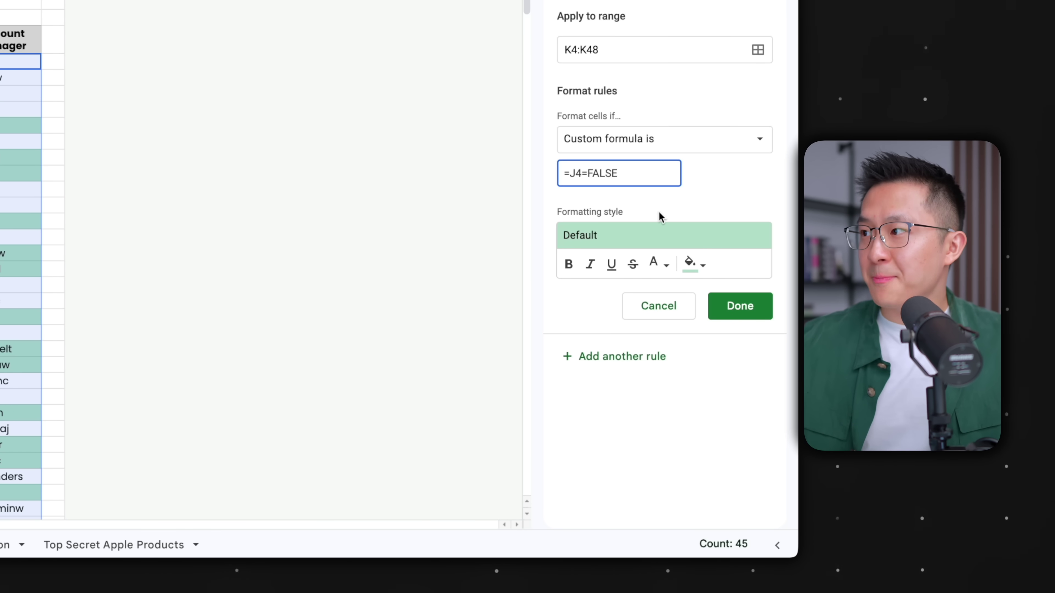
click(647, 233)
click(726, 286)
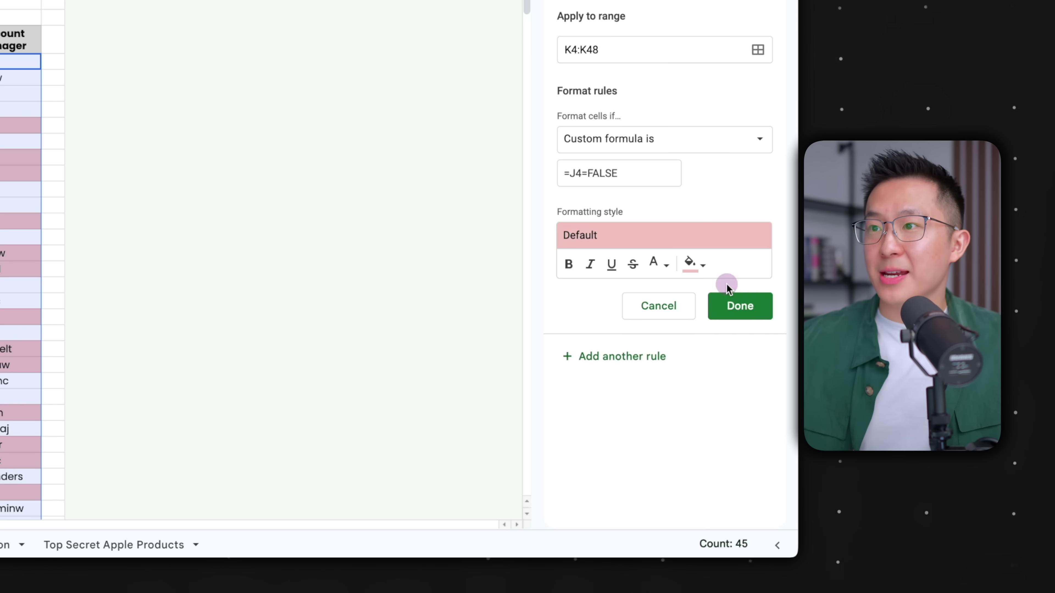
click(731, 306)
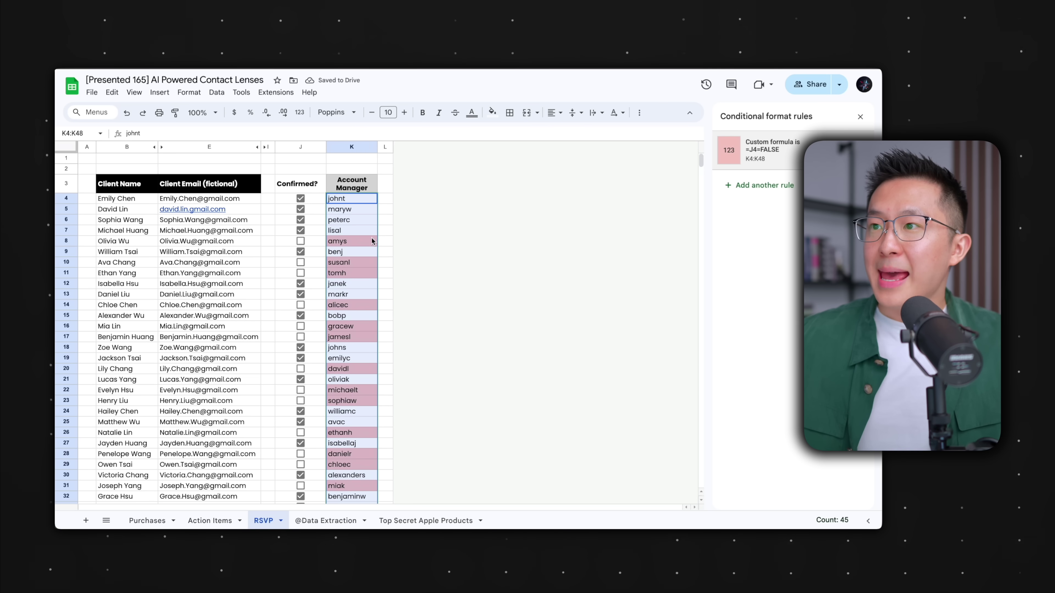
click(384, 240)
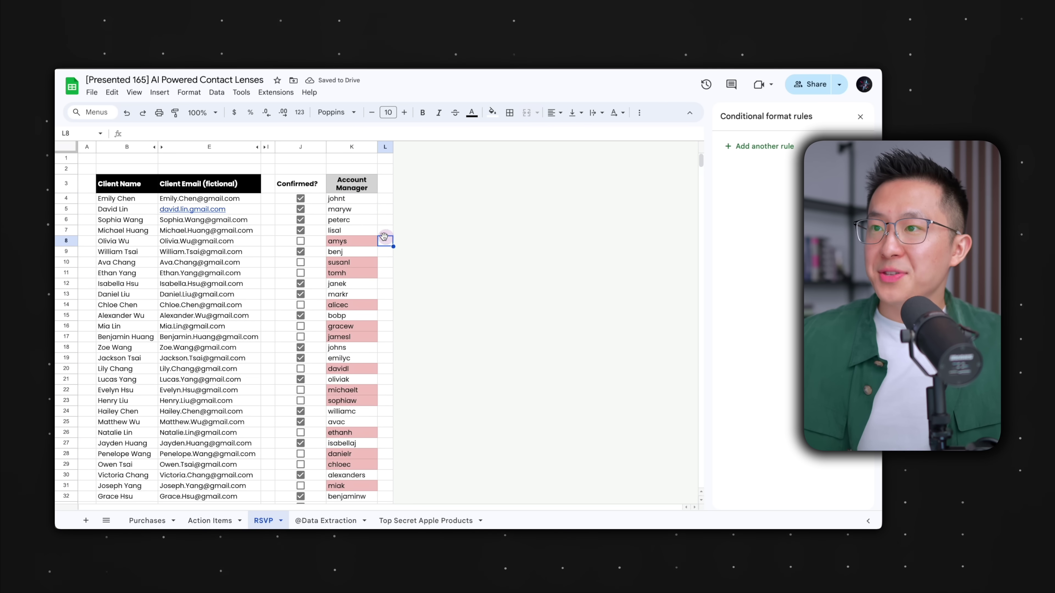
click(301, 241)
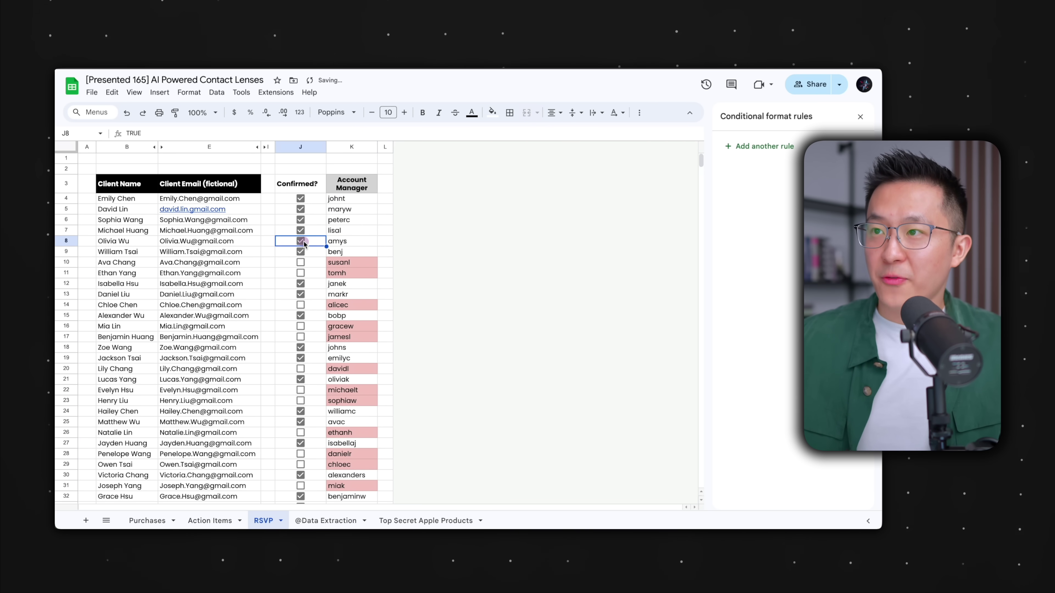
key(super+z)
click(301, 241)
key(super+z)
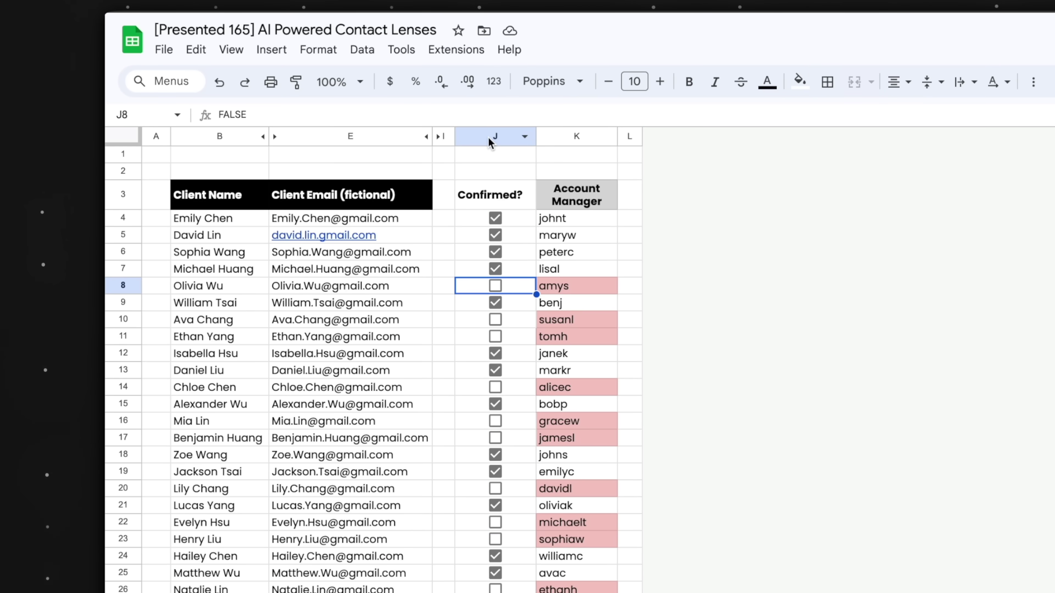
Copy a link to the Confirmed column J range
click(489, 137)
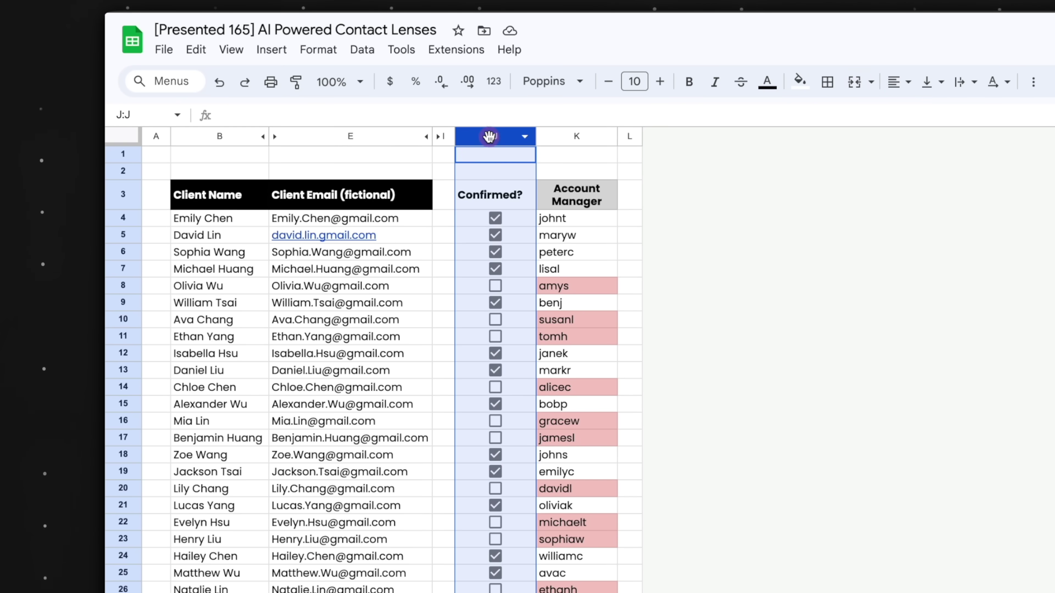
right_click(491, 166)
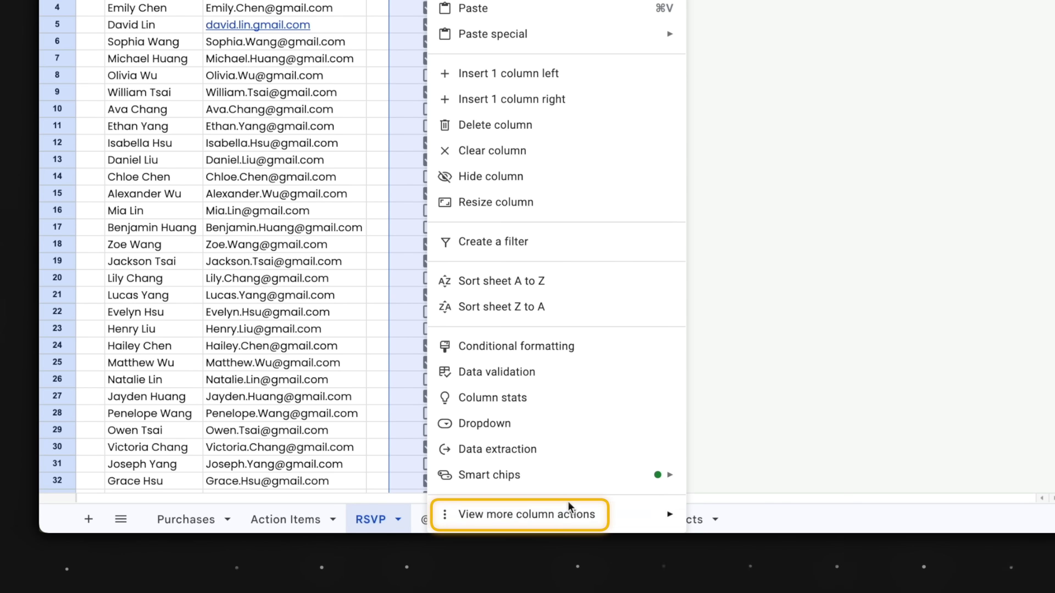
mouse_move(569, 507)
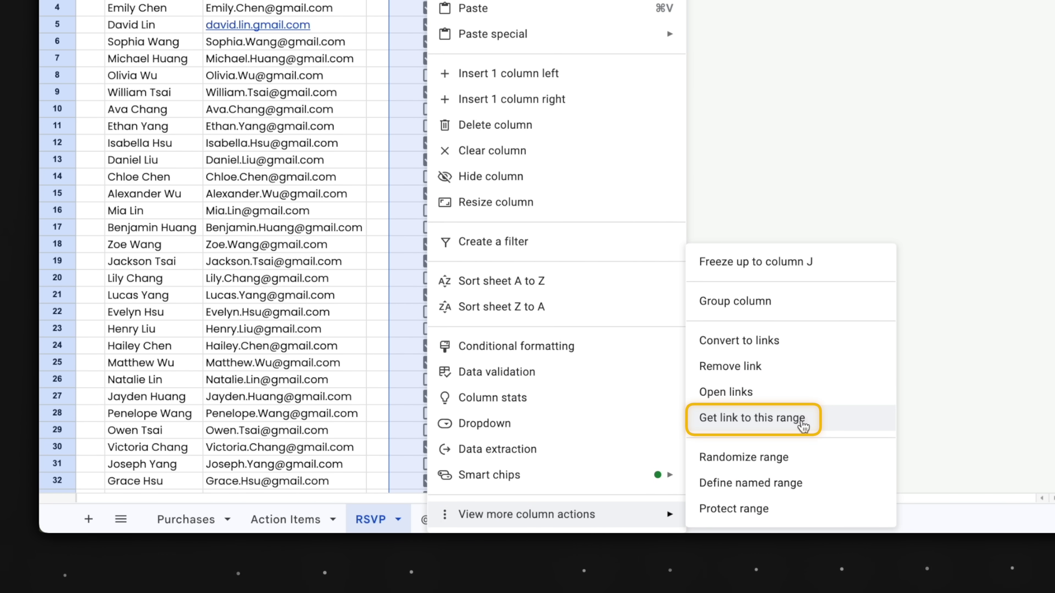
click(801, 420)
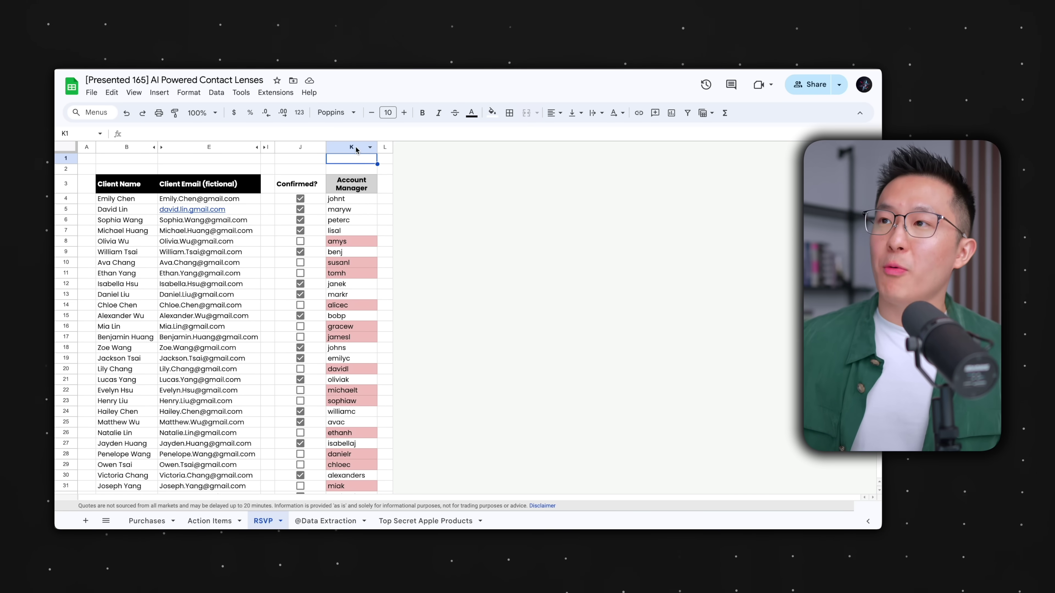
Protect column K (RSVP!K:K) and proceed to set its editing permissions
right_click(357, 150)
mouse_move(469, 511)
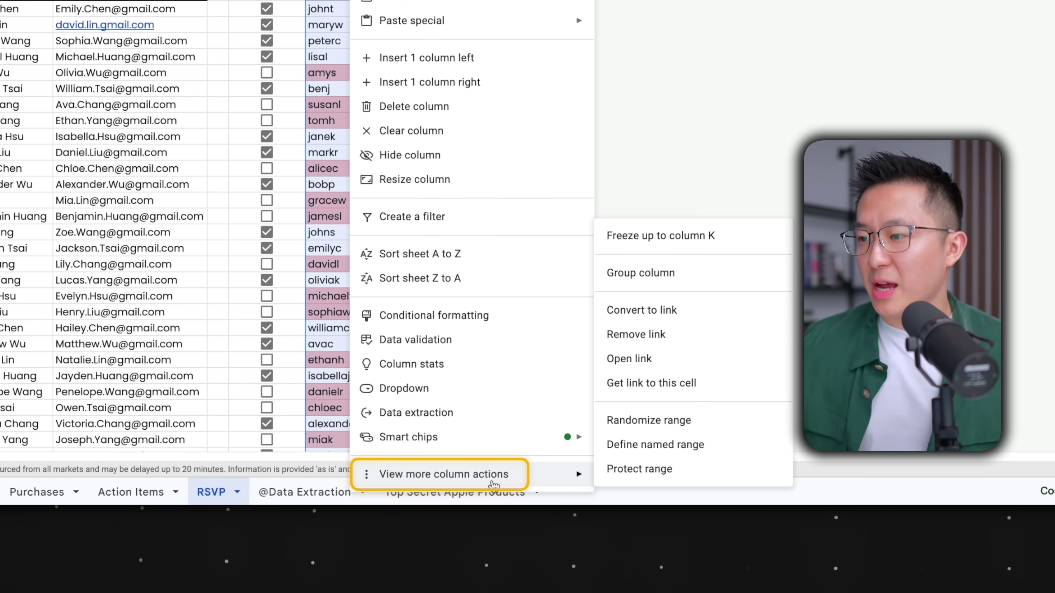
click(694, 472)
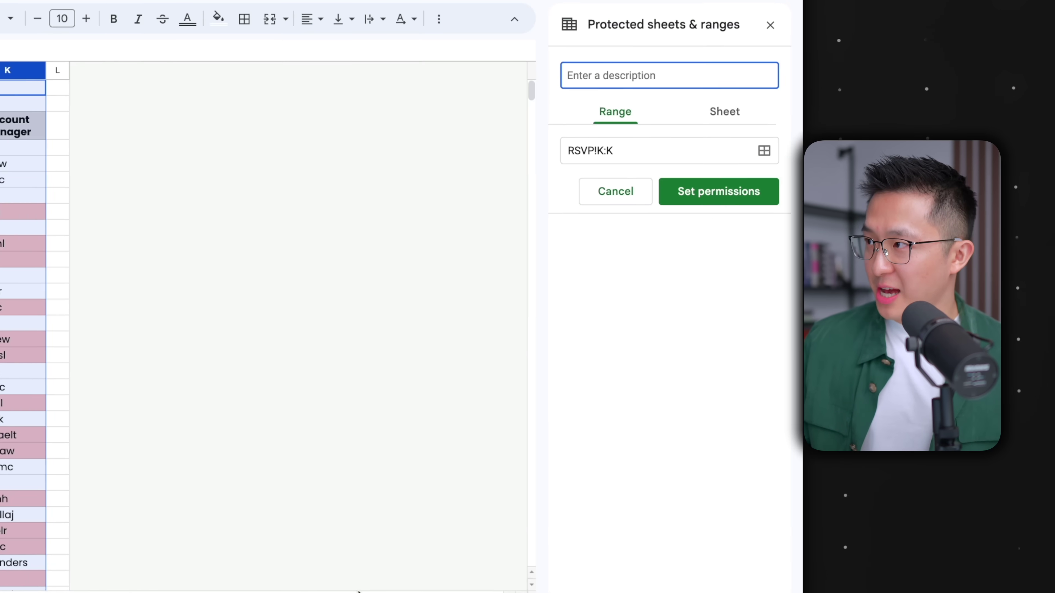
click(714, 198)
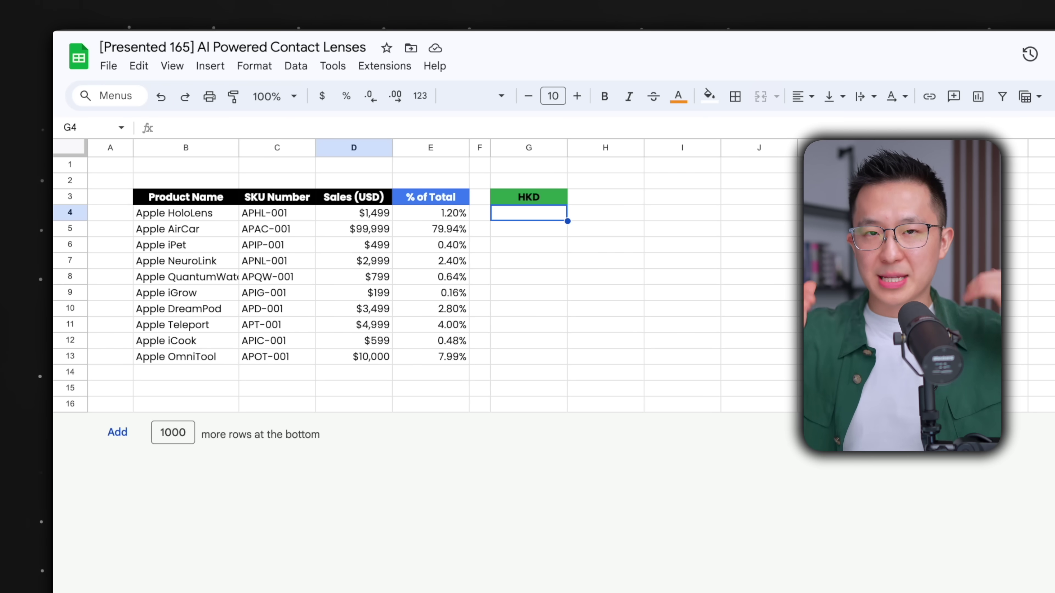
Enter =D4*GOOGLEFINANCE("CURRENCY:USDHKD") in G4
text(=D4)
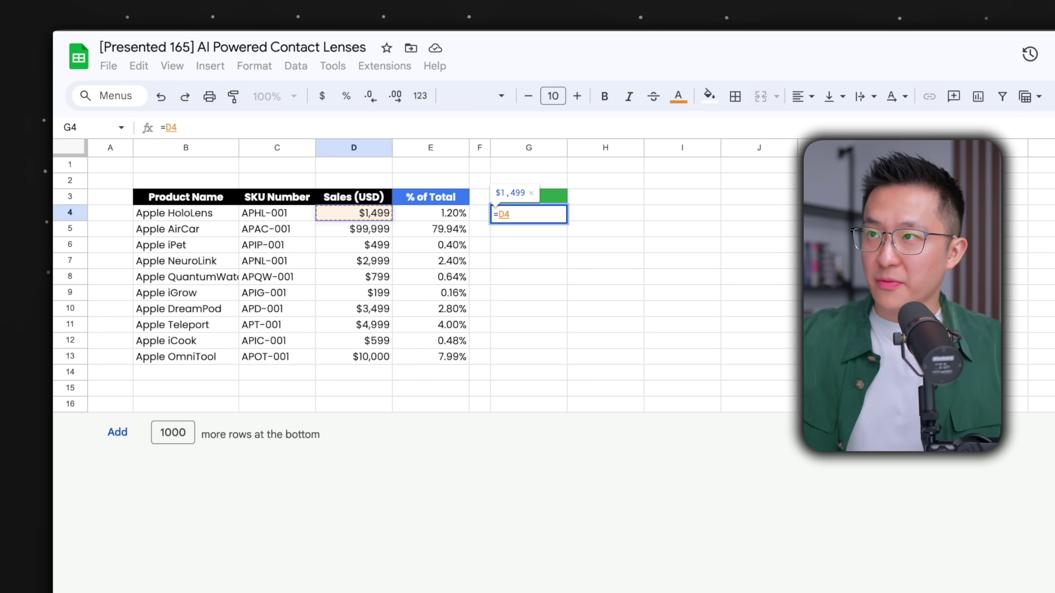
text(*GOGO)
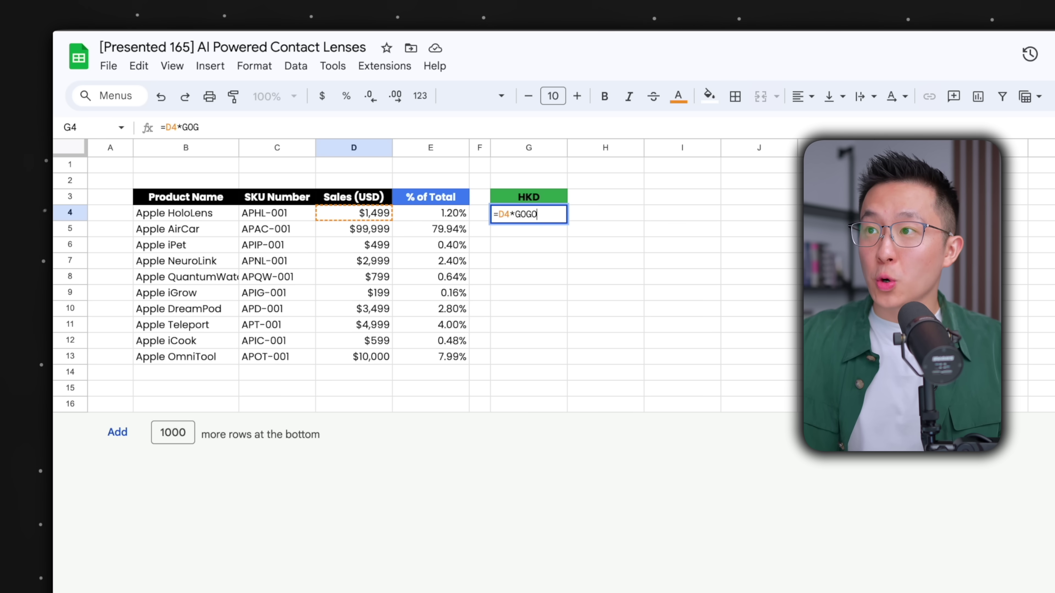
key(BackSpace)
text(OG)
key(Tab)
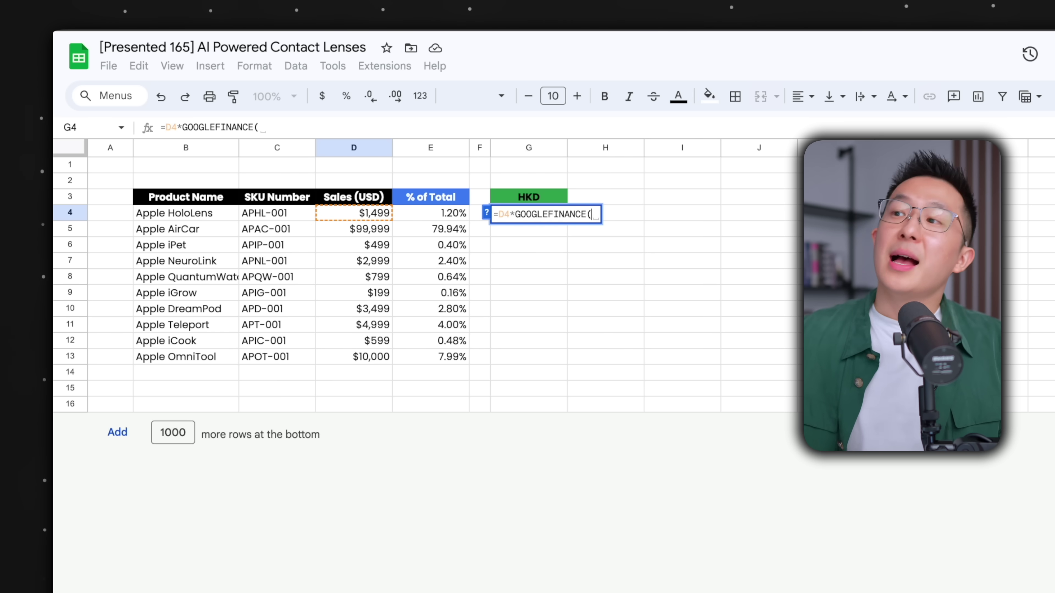
text(")
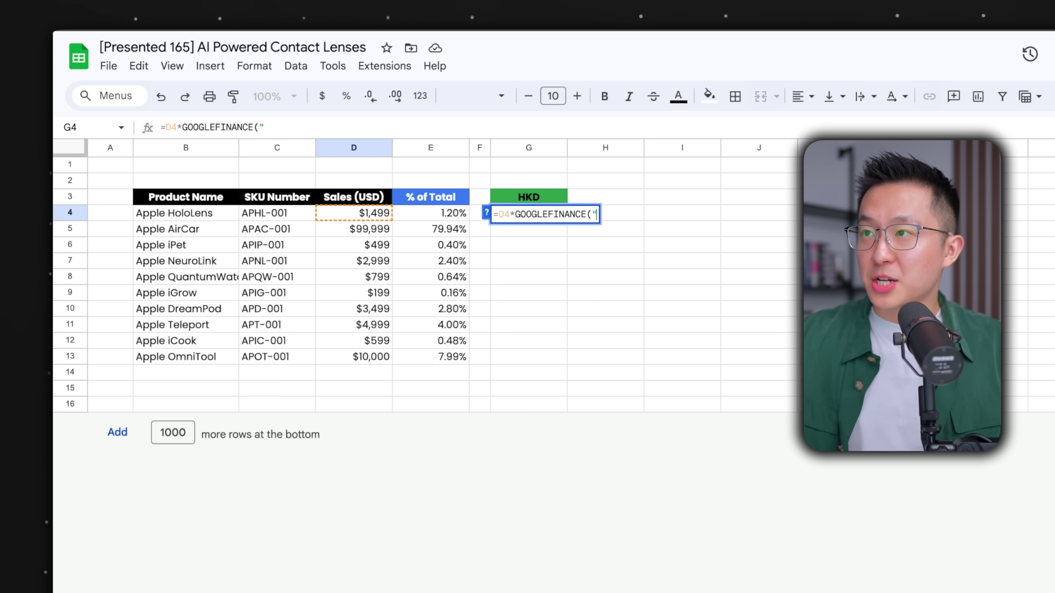
text(CURRENCY:USDHKD)
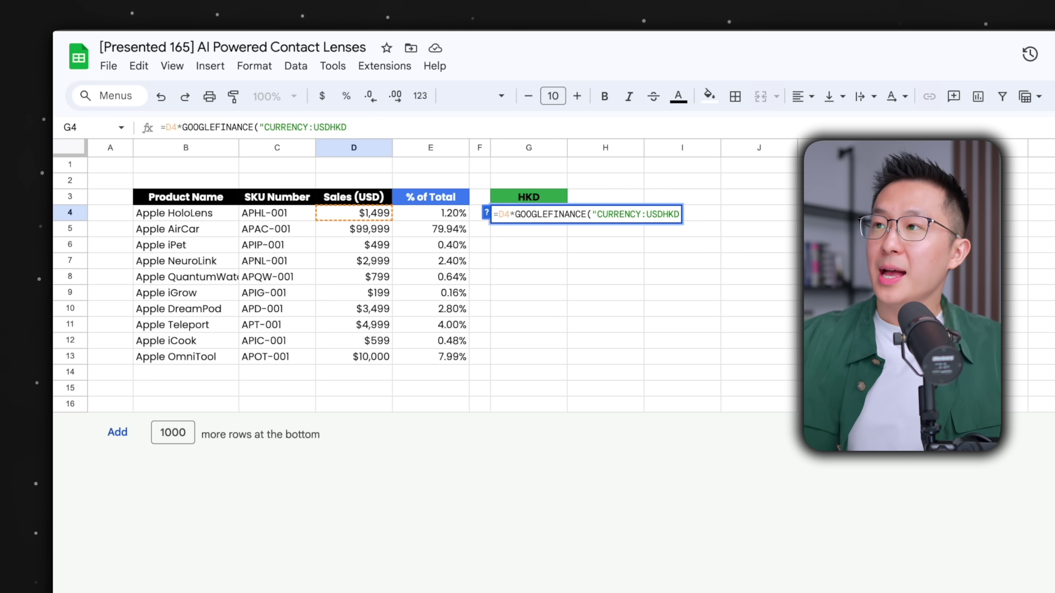
text())
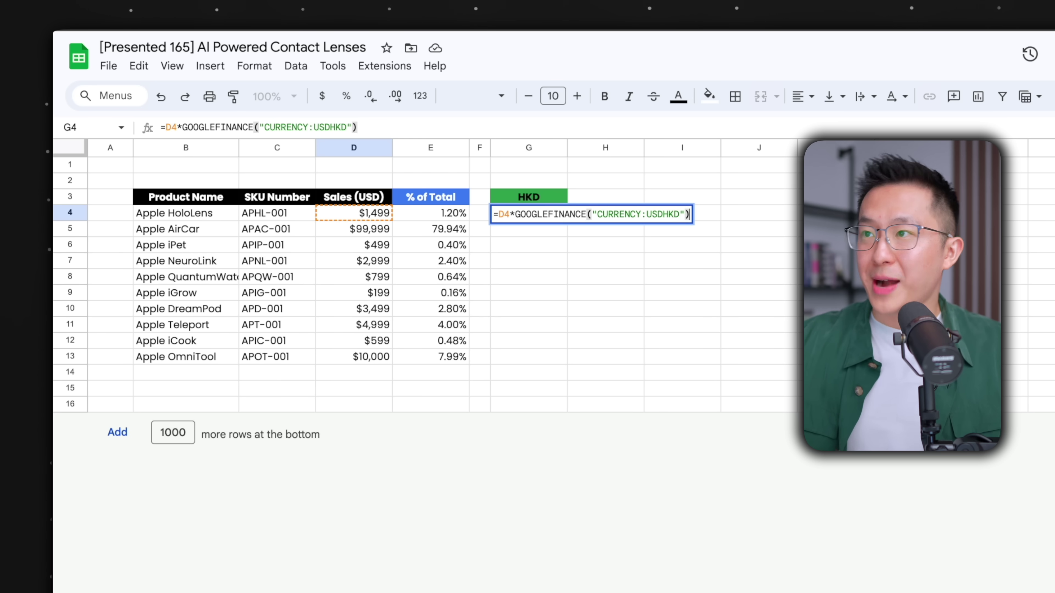
key(ctrl+Return)
Fill the HKD formula down to G13 and select column G
key(shift+Down)
key(shift+Down)
key(shift+Down)
key(shift+Down)
key(shift+Down)
key(shift+Down)
key(shift+Down)
key(shift+Down)
key(shift+Down)
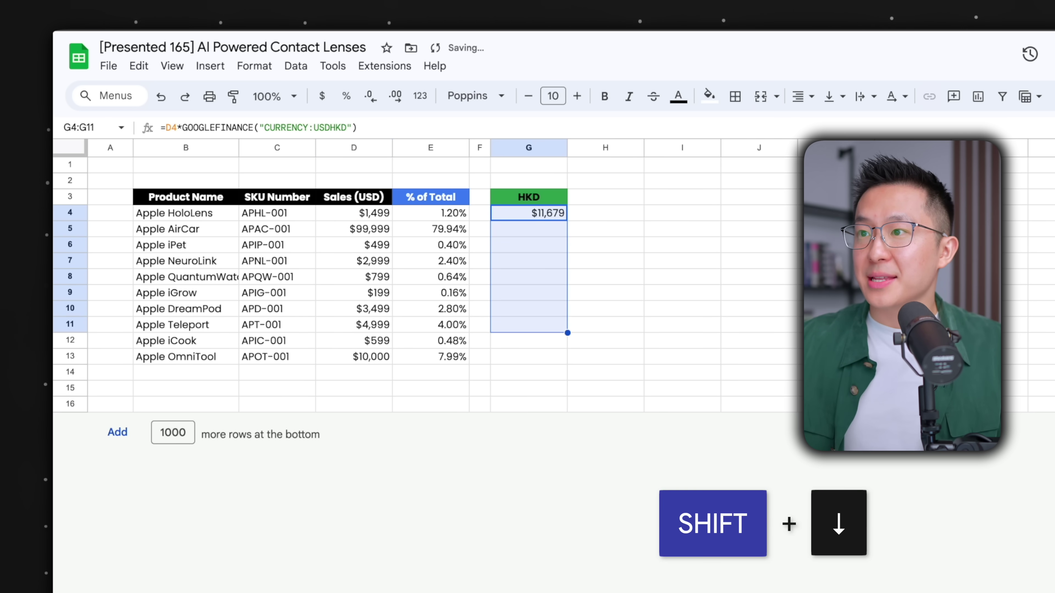
key(ctrl+d)
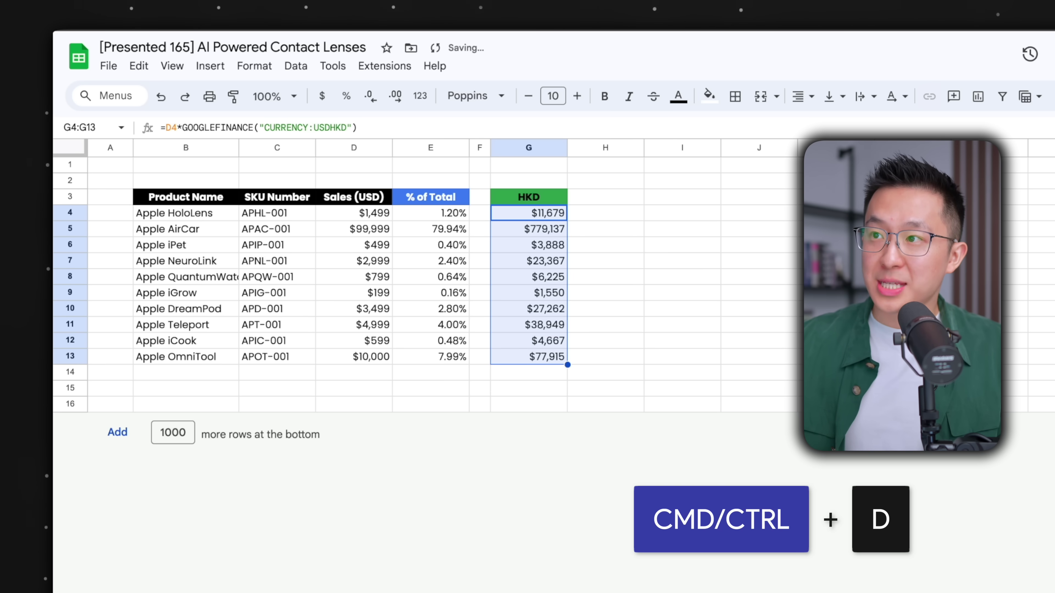
key(ctrl+space)
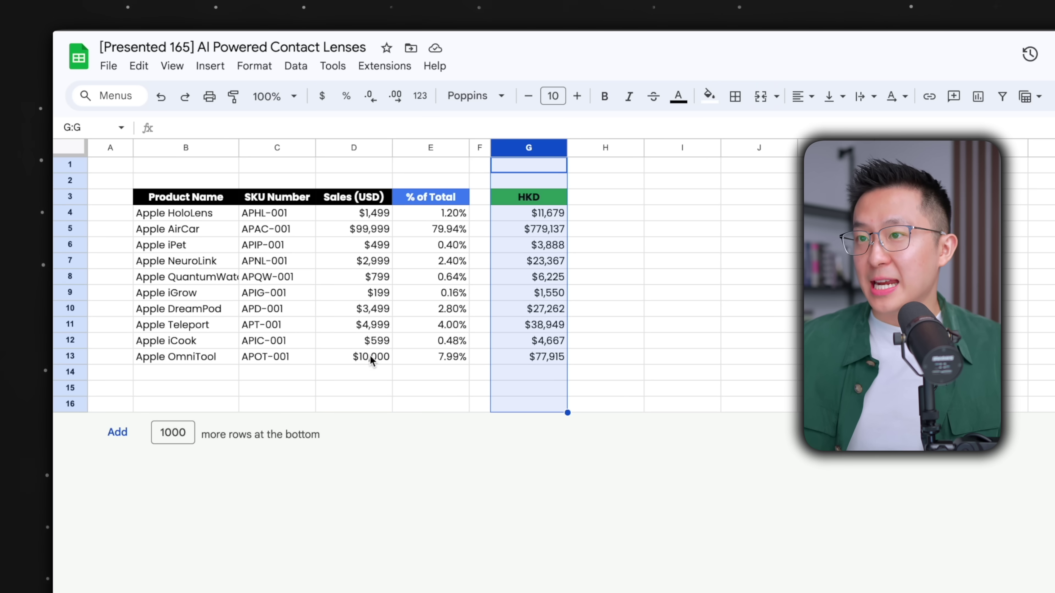
Set Apple OmniTool's sales in D13 to 500 and check the recalculated HKD in G13
click(372, 360)
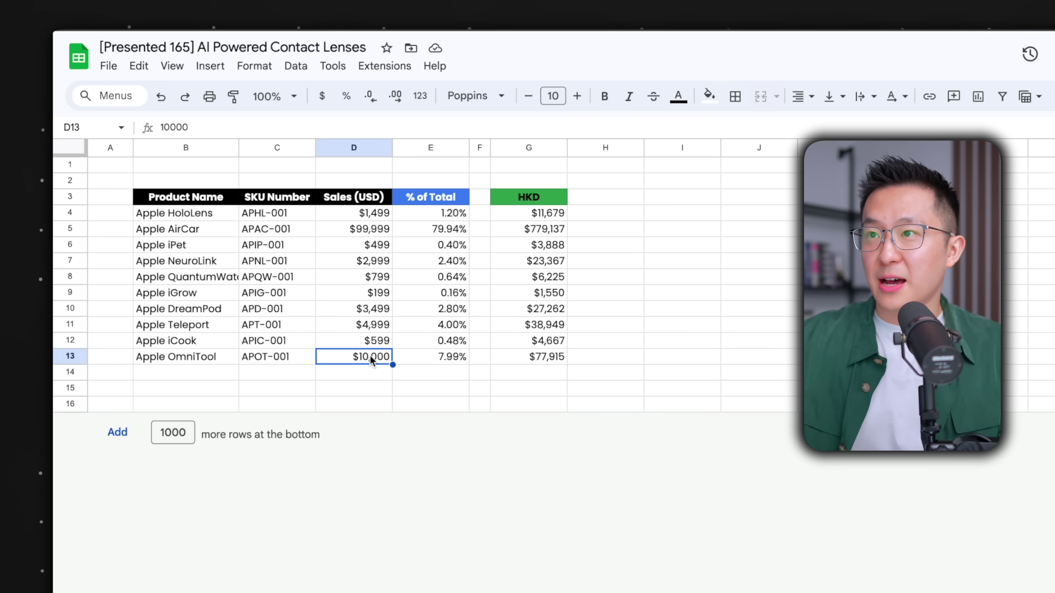
text(500)
key(Return)
key(Up)
key(Right)
key(Right)
key(Right)
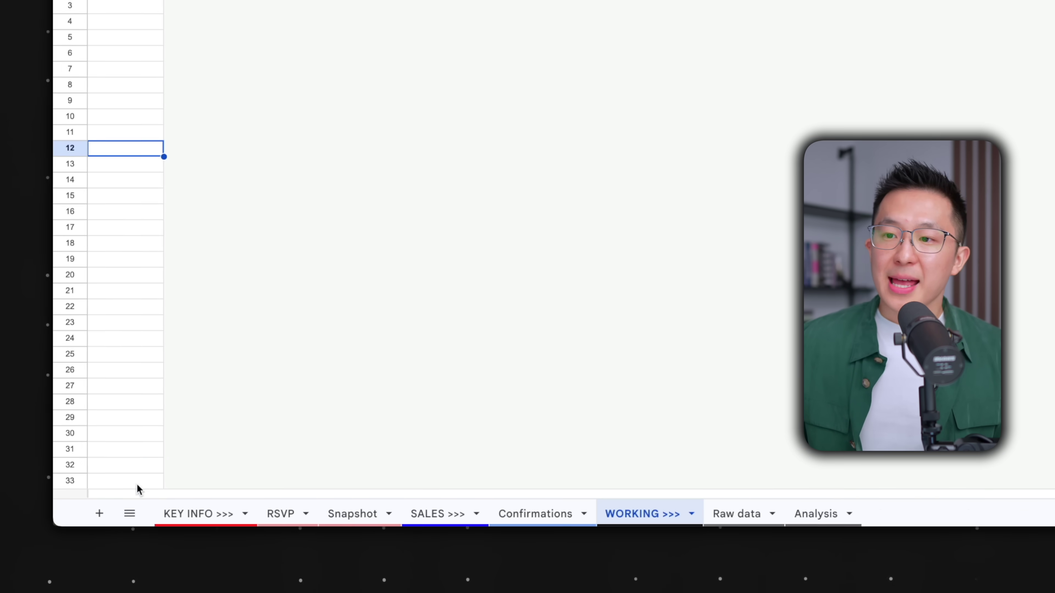
click(198, 514)
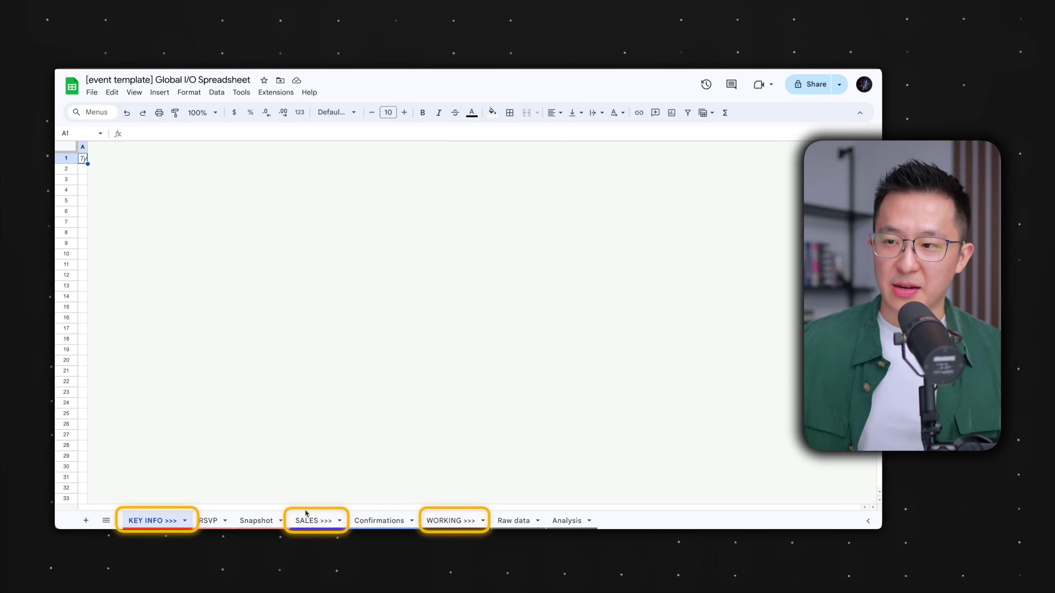
click(305, 510)
click(442, 524)
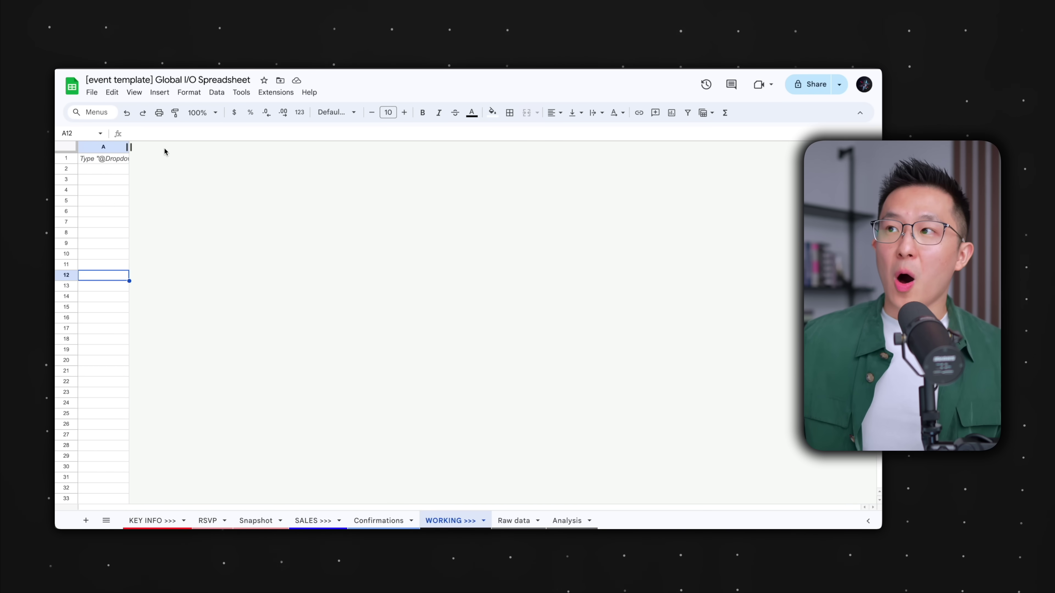